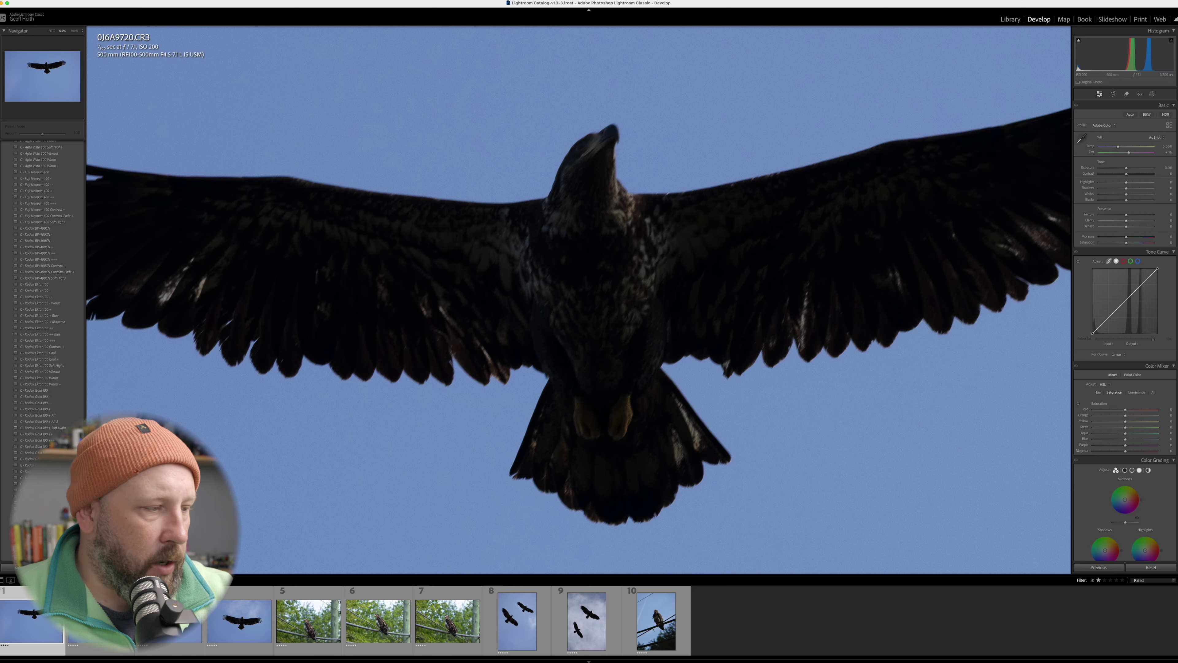
- Remove the star rating from flight photo 0J6A9720.CR3 and inspect the eagle's head close up in 0J6A9730.CR3
key("0")
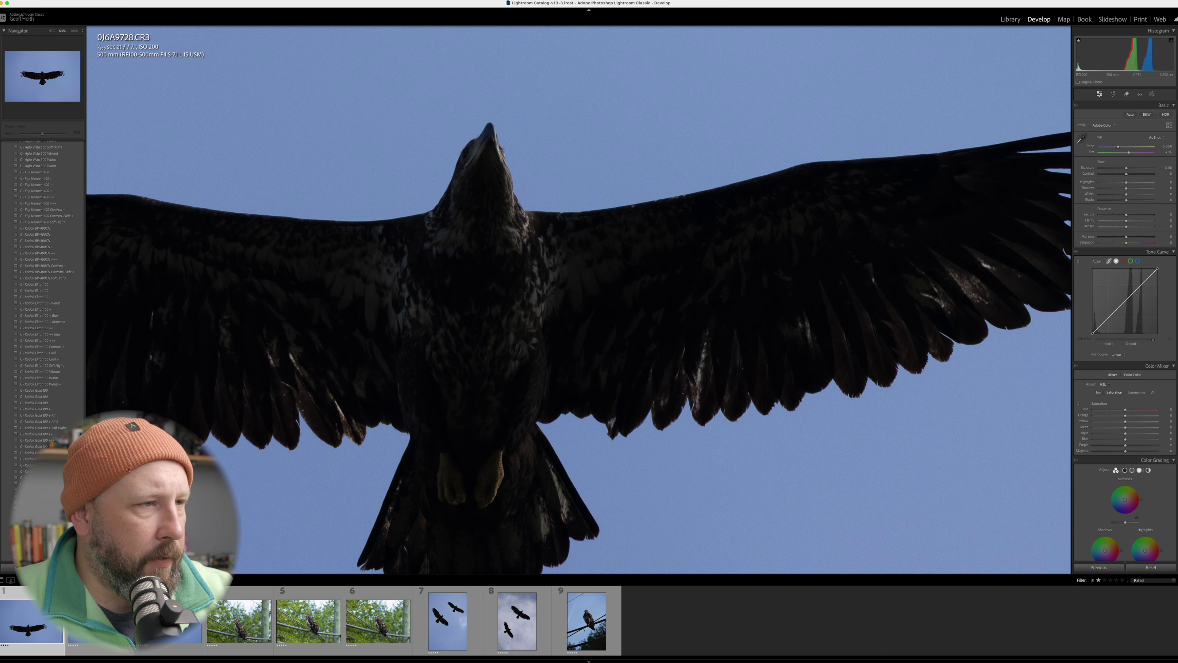
left_click(504, 494)
key("Right")
left_click(609, 170)
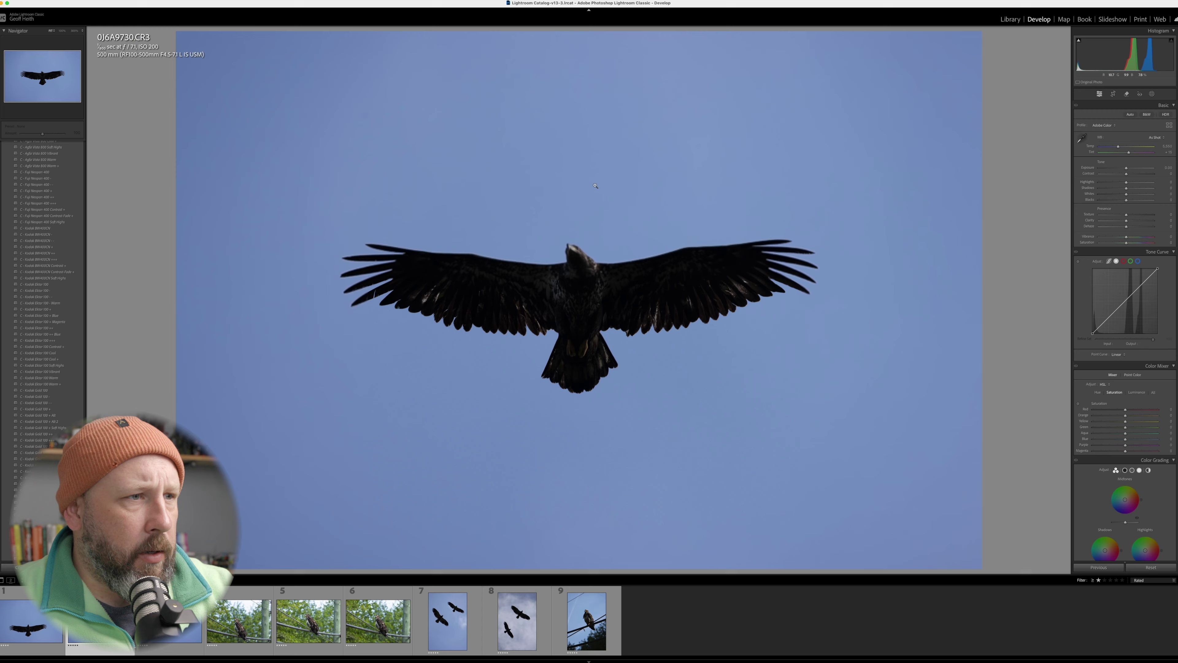
left_click(573, 248)
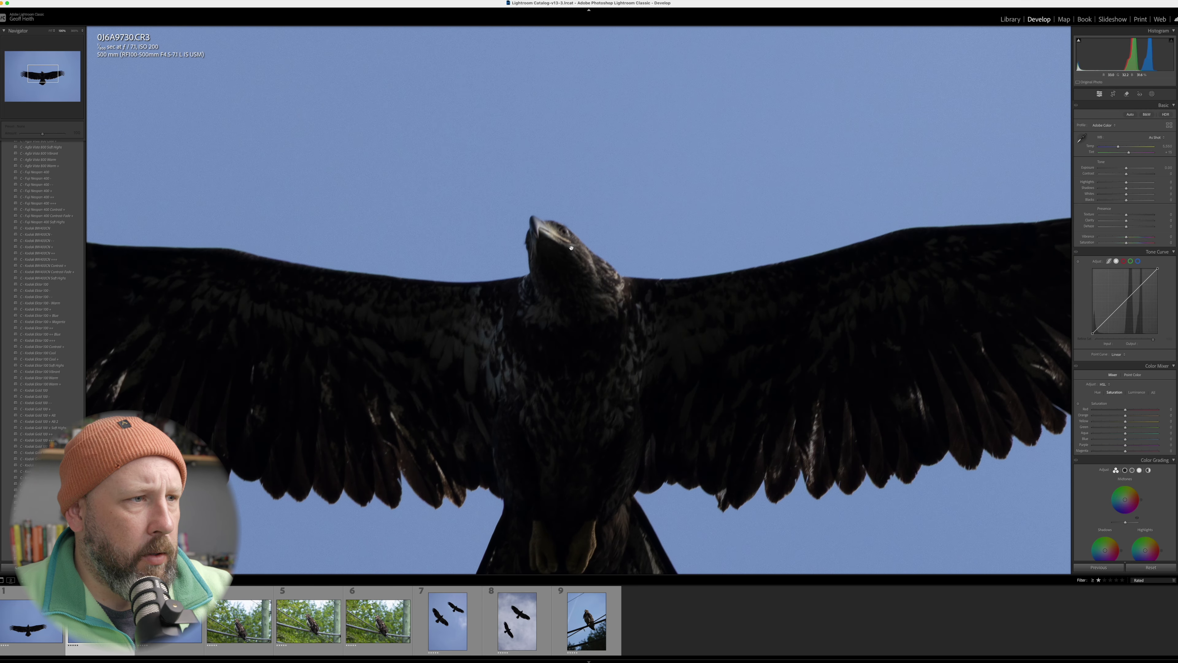
- Compare the framing and head detail of the soaring eagle across 0J6A9728.CR3, 0J6A9730.CR3 and 0J6A9735.CR3
key("Right")
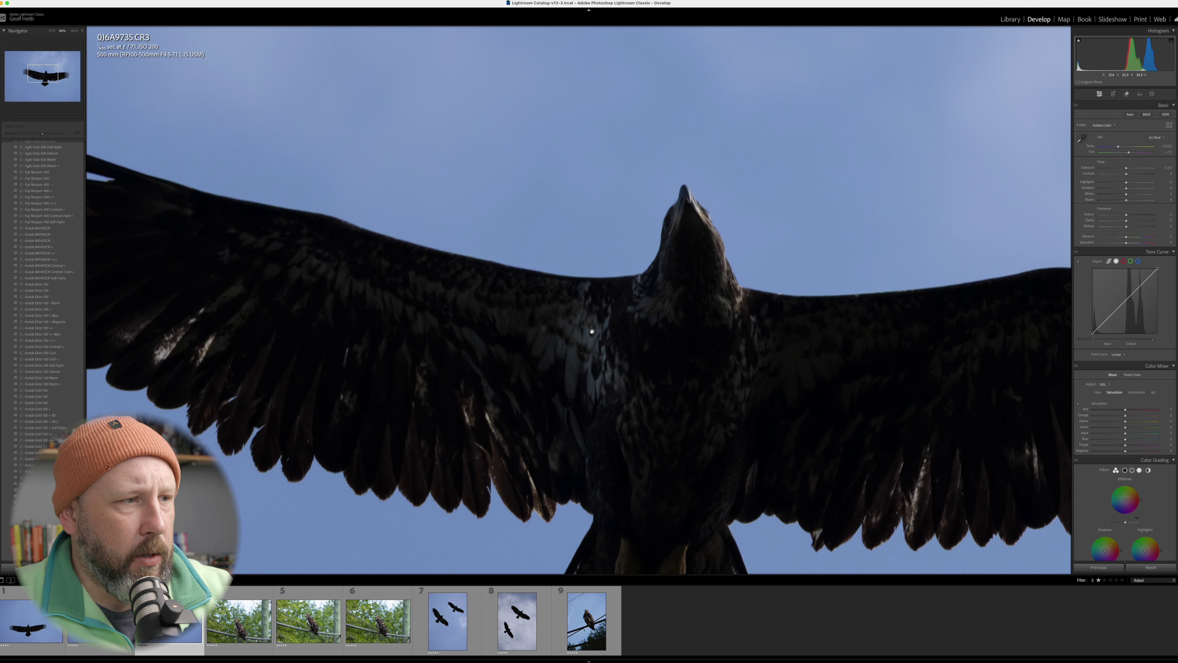
key("Left")
left_click(505, 318)
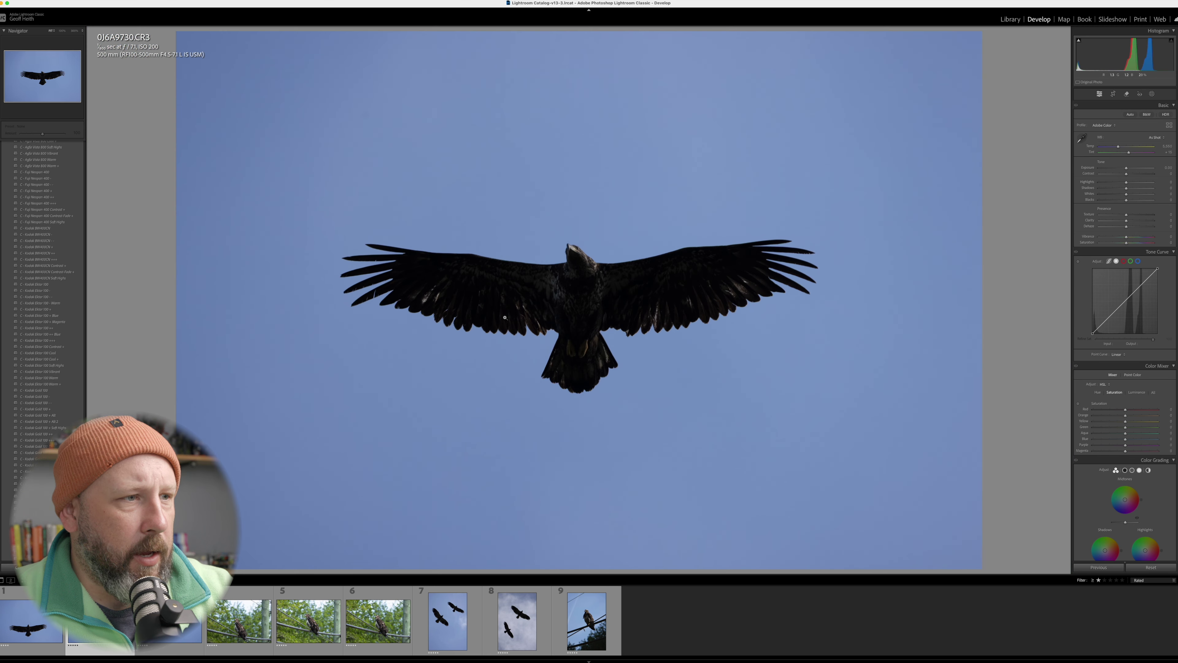
key("Left")
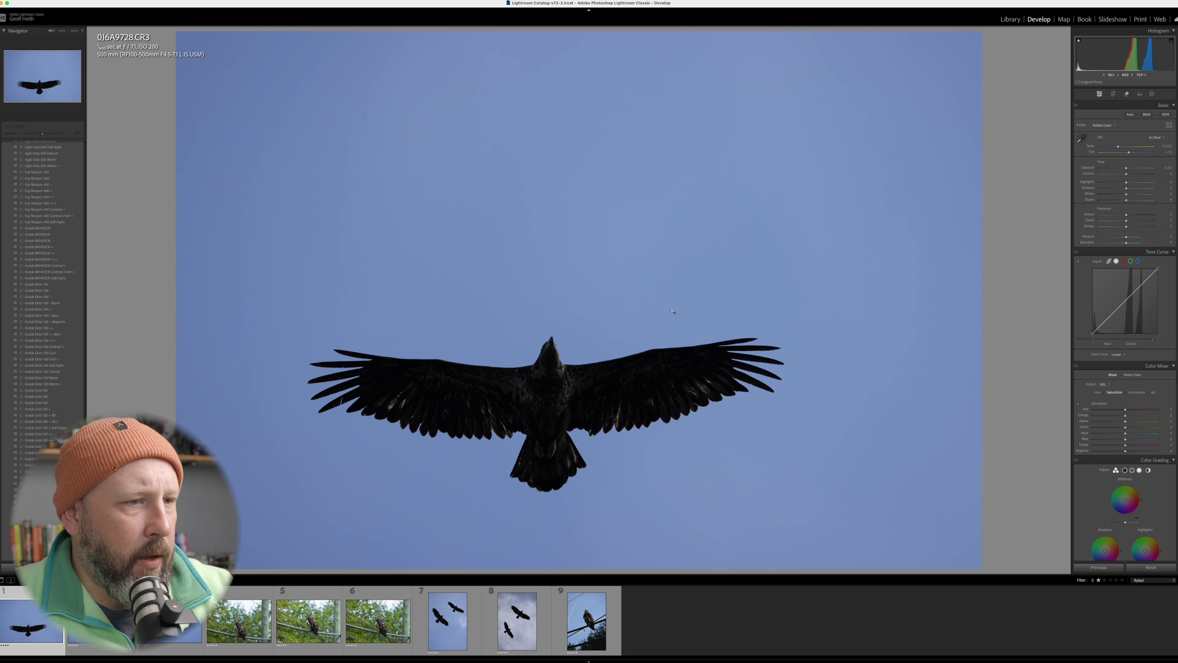
left_click(541, 352)
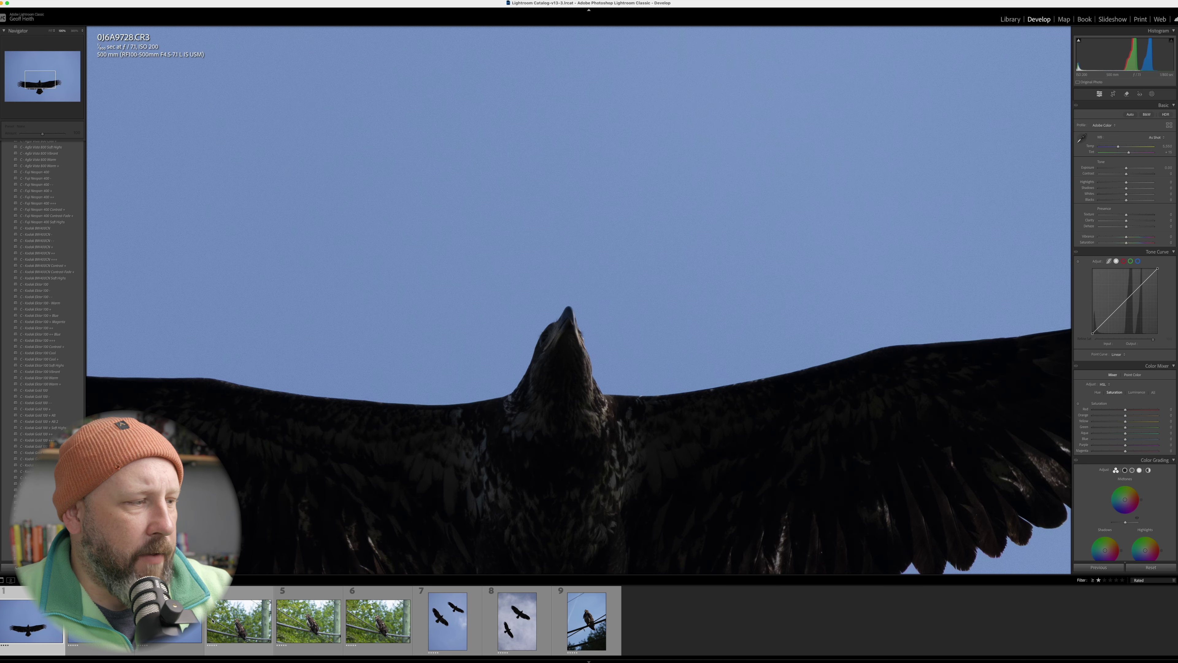
key("Right")
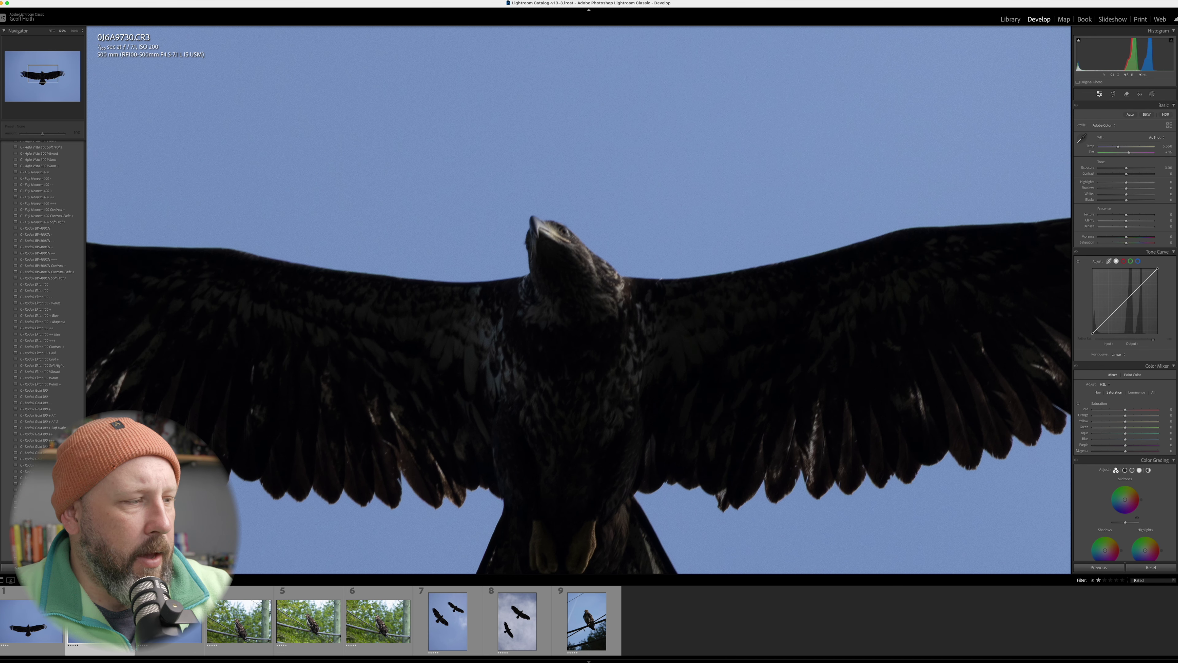
key("Right")
left_click(652, 300)
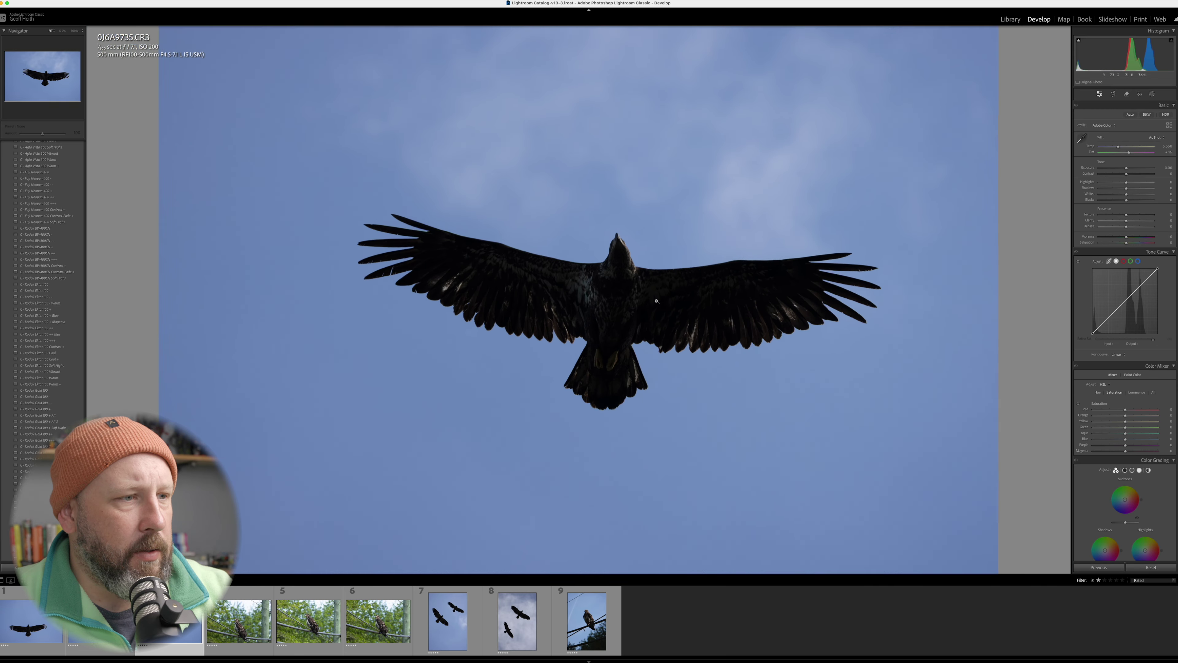
key("Left")
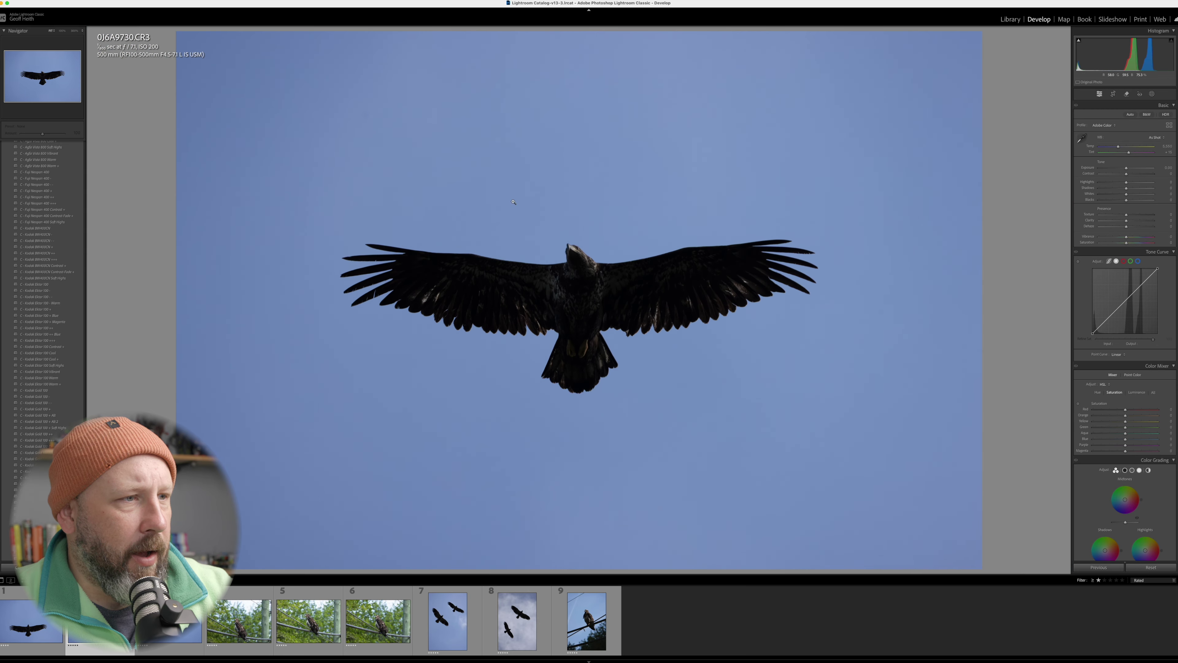
left_click(574, 249)
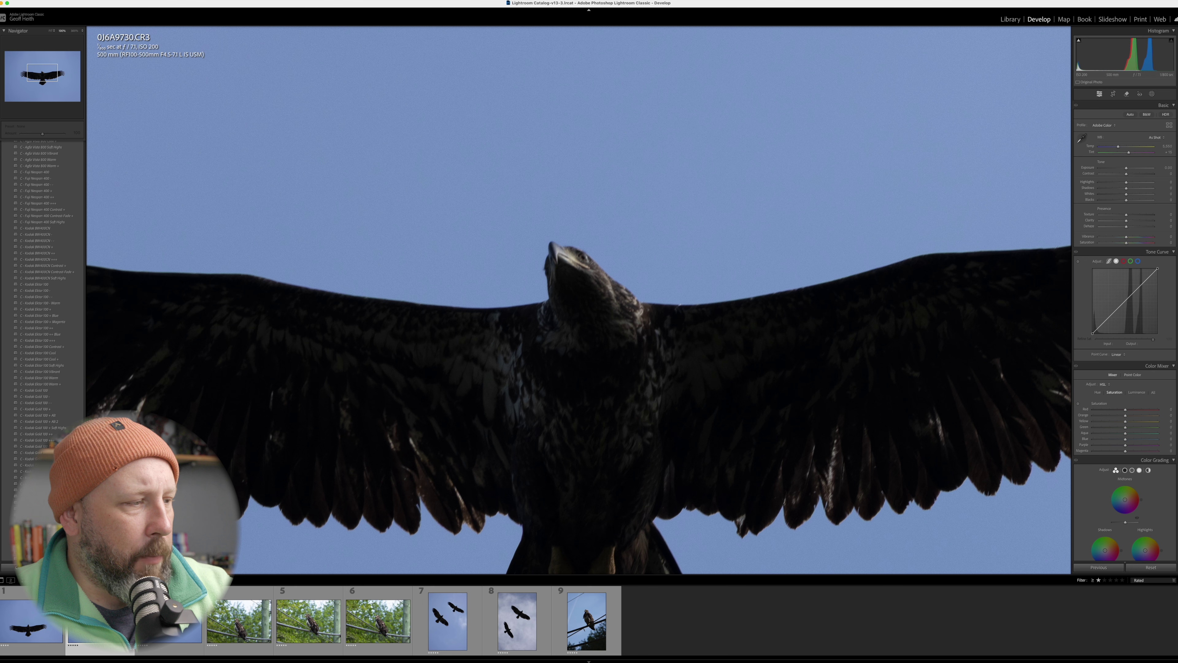
- Remove the star ratings from flight photos 0J6A9735.CR3 and 0J6A9728.CR3, keeping 0J6A9730.CR3 rated
key("Right")
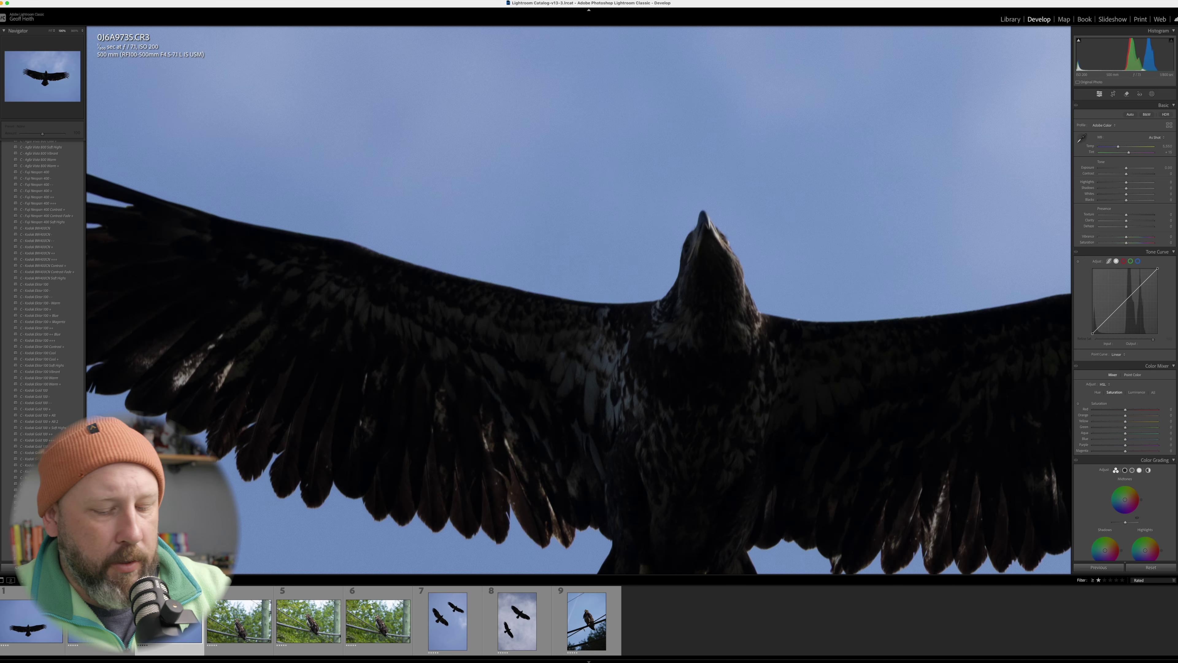
key("0")
key("Left")
key("Left")
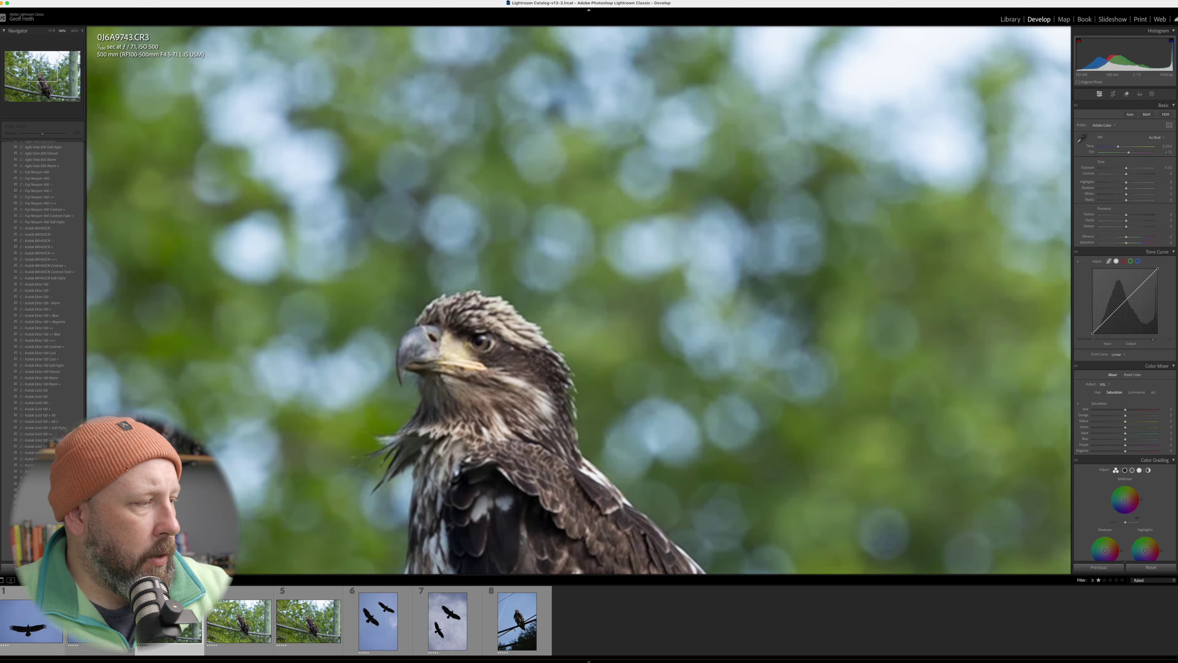
key("Right")
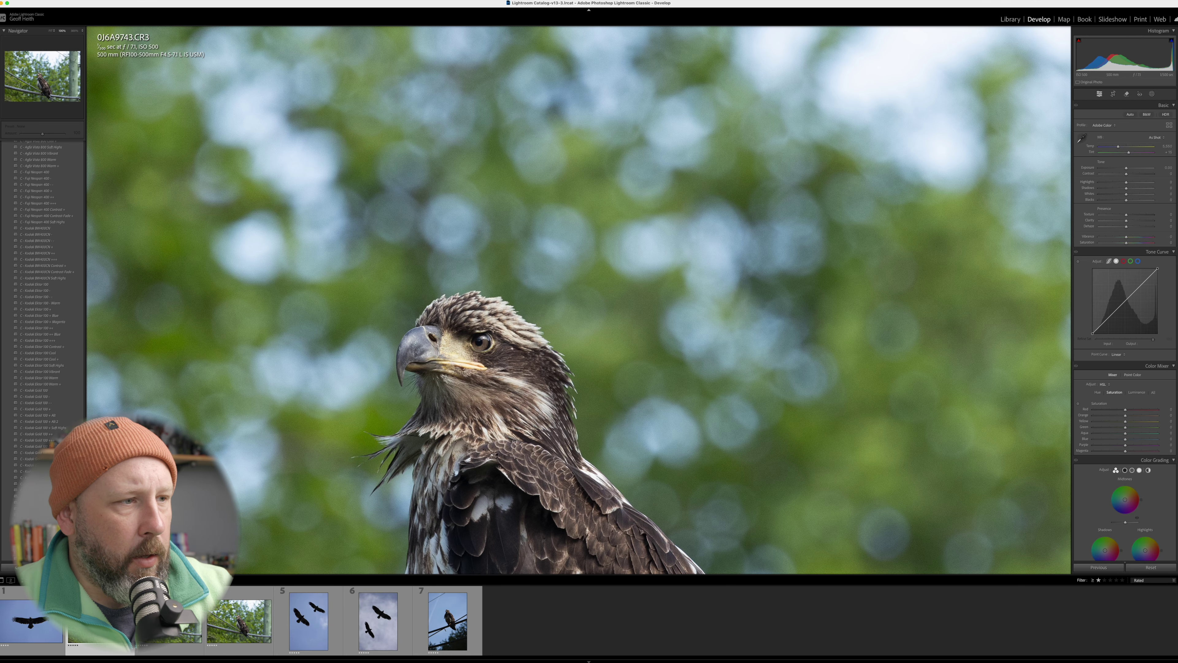
- Review the three perched-eagle photos at full frame and examine the bird's eye close up in 0J6A9777.CR3
left_click(476, 513)
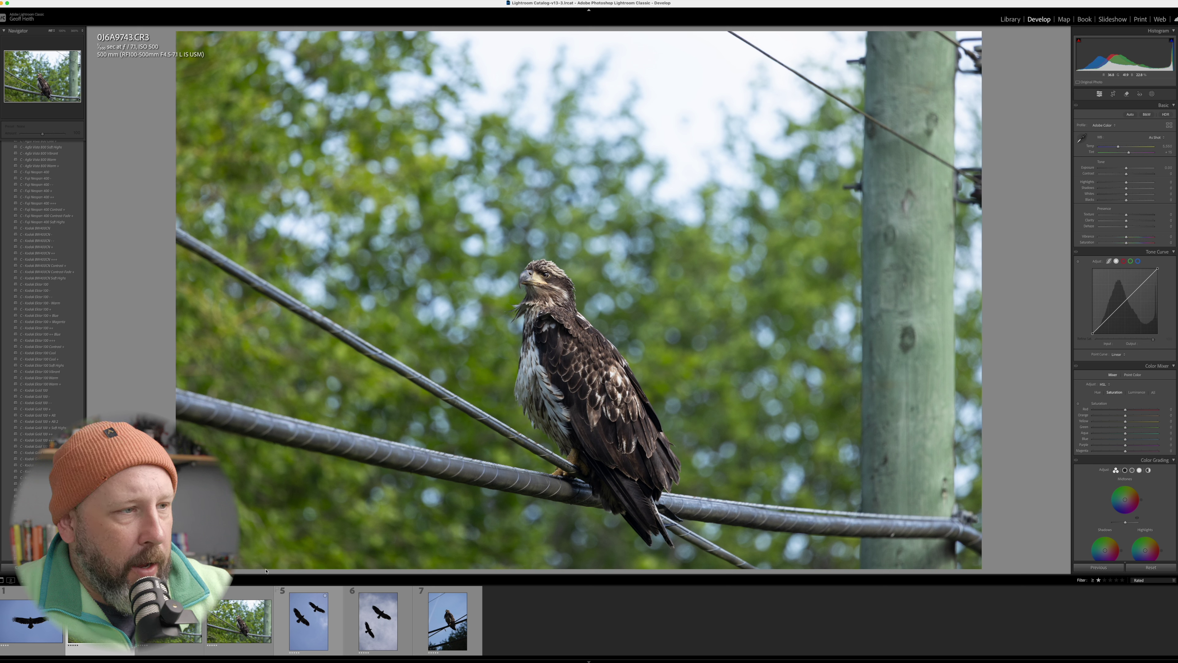
left_click(170, 621)
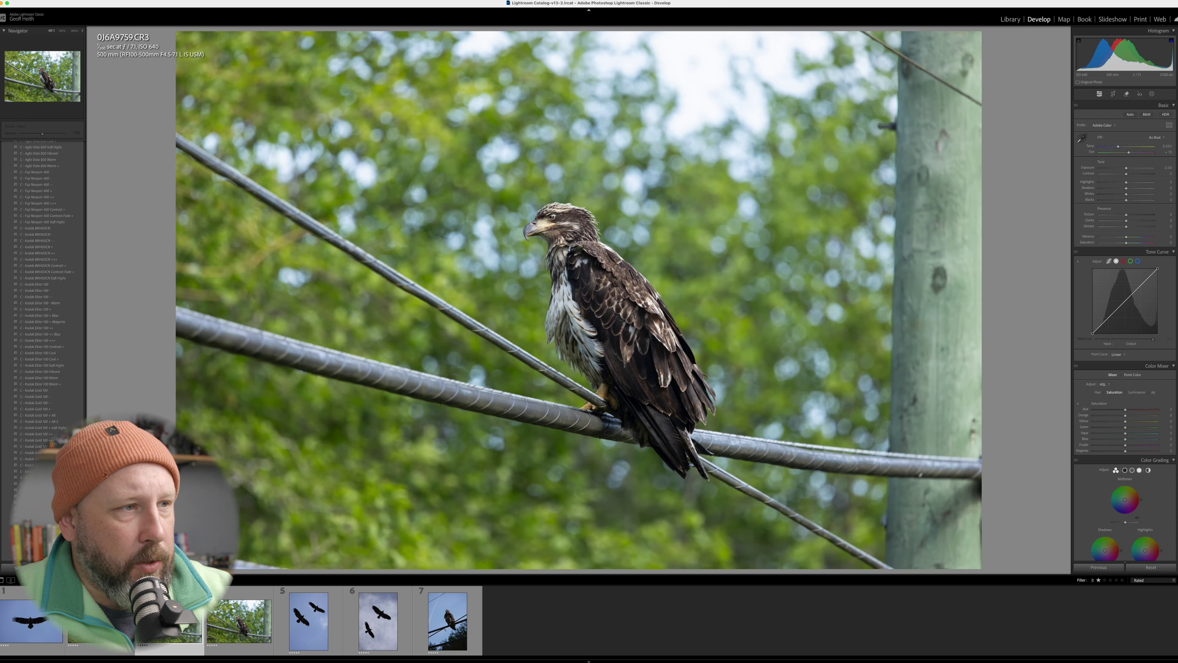
left_click(239, 621)
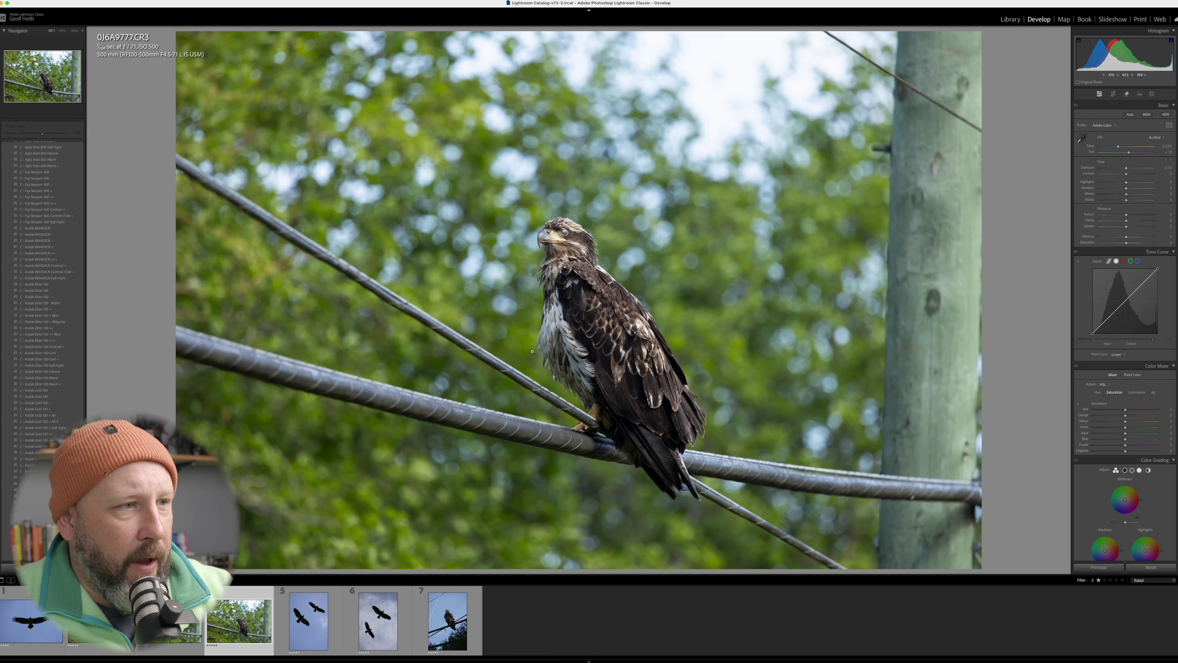
left_click(578, 236)
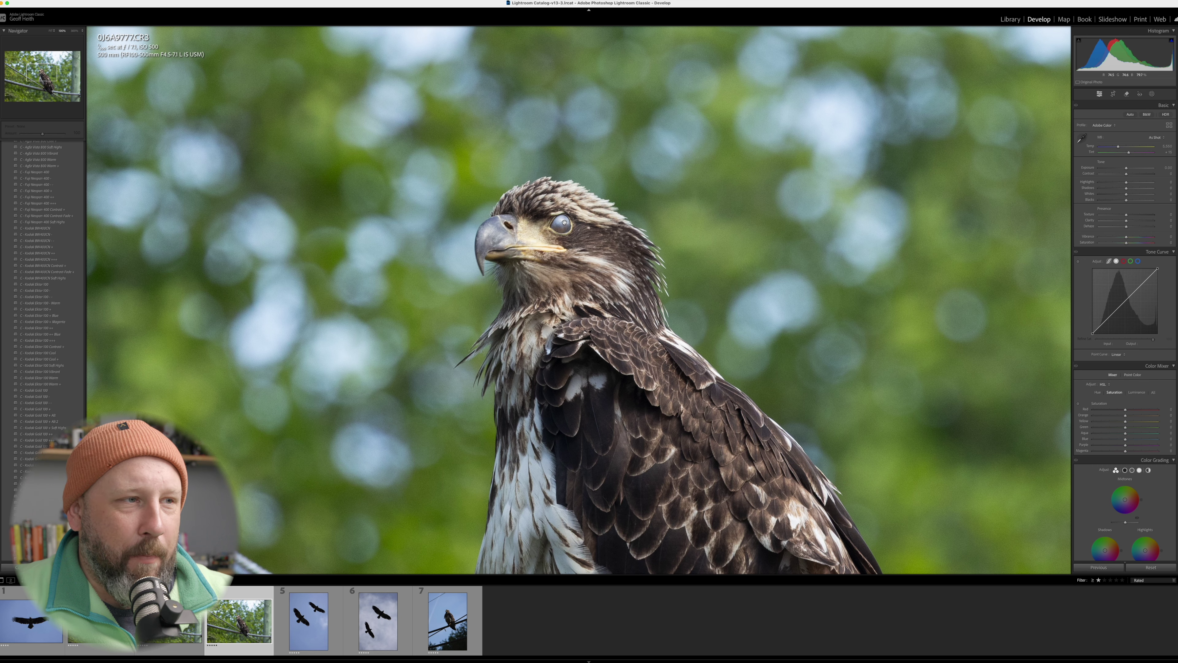
left_click(552, 227)
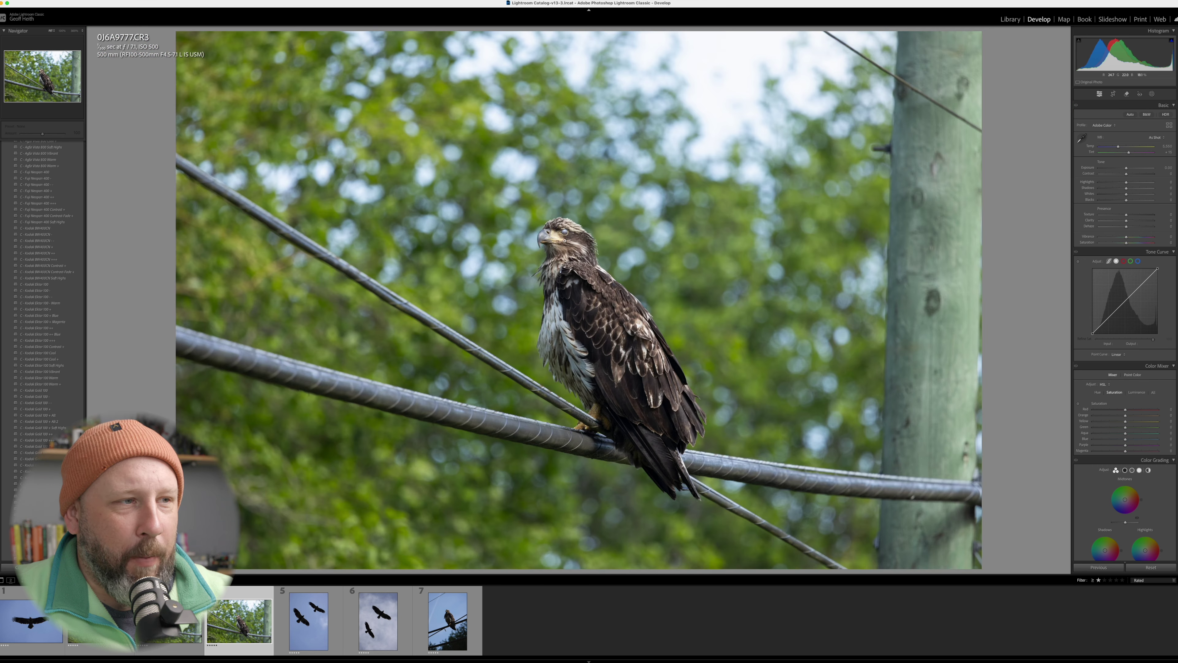
left_click(561, 239)
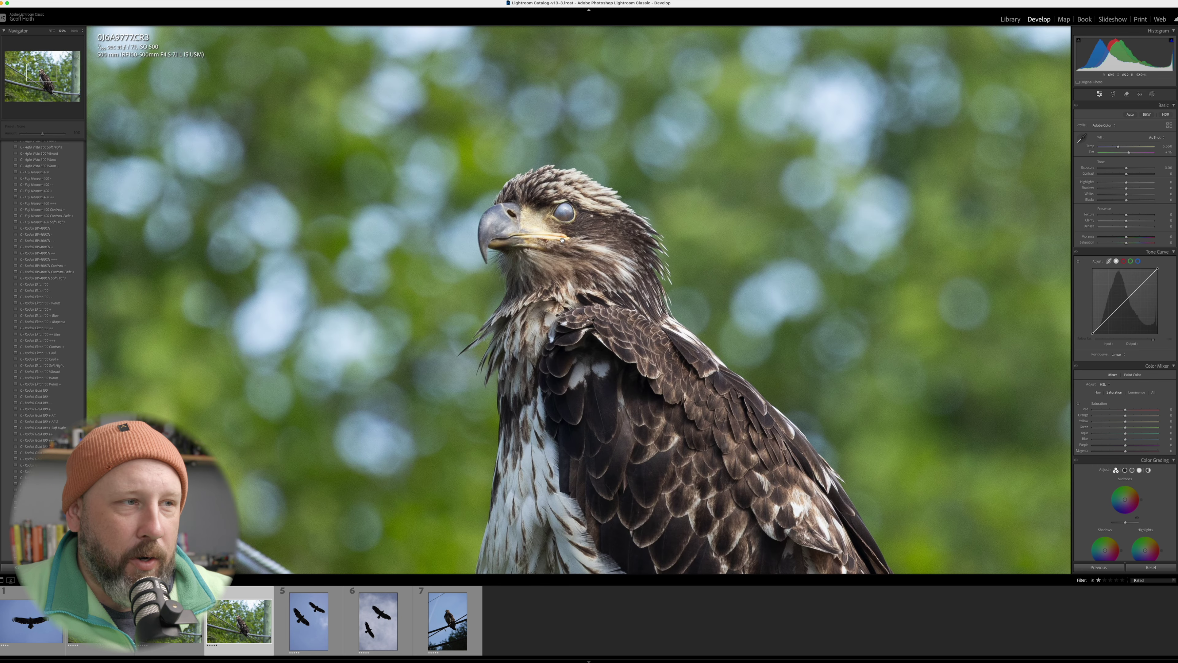
left_click(575, 235)
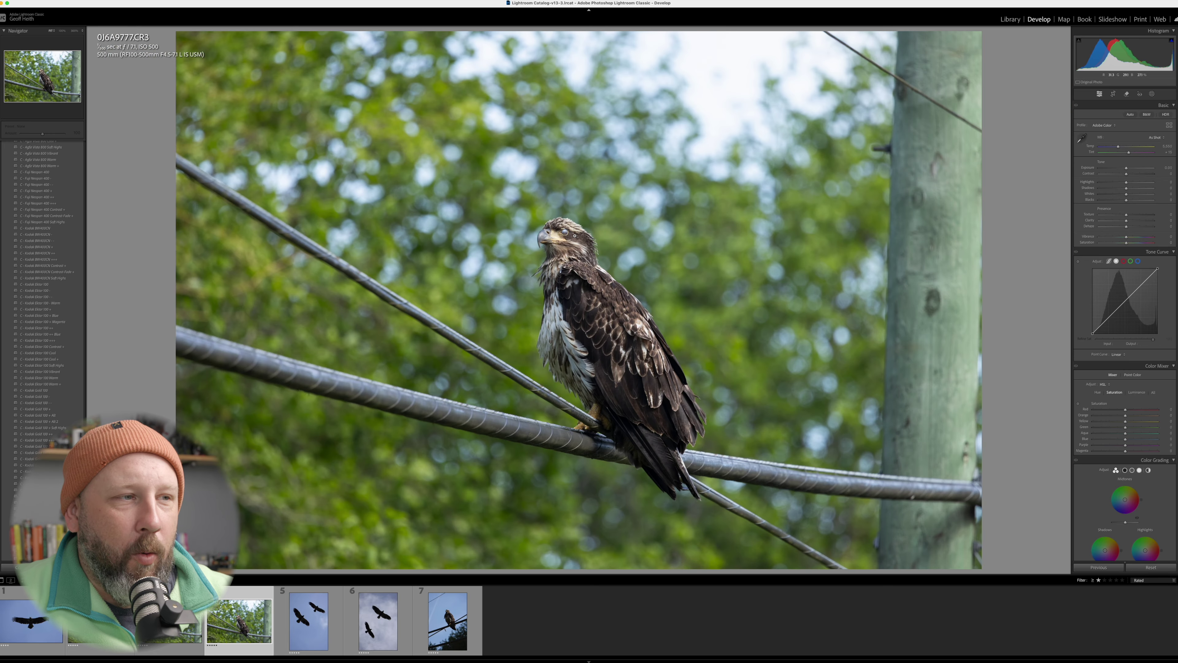
left_click(571, 235)
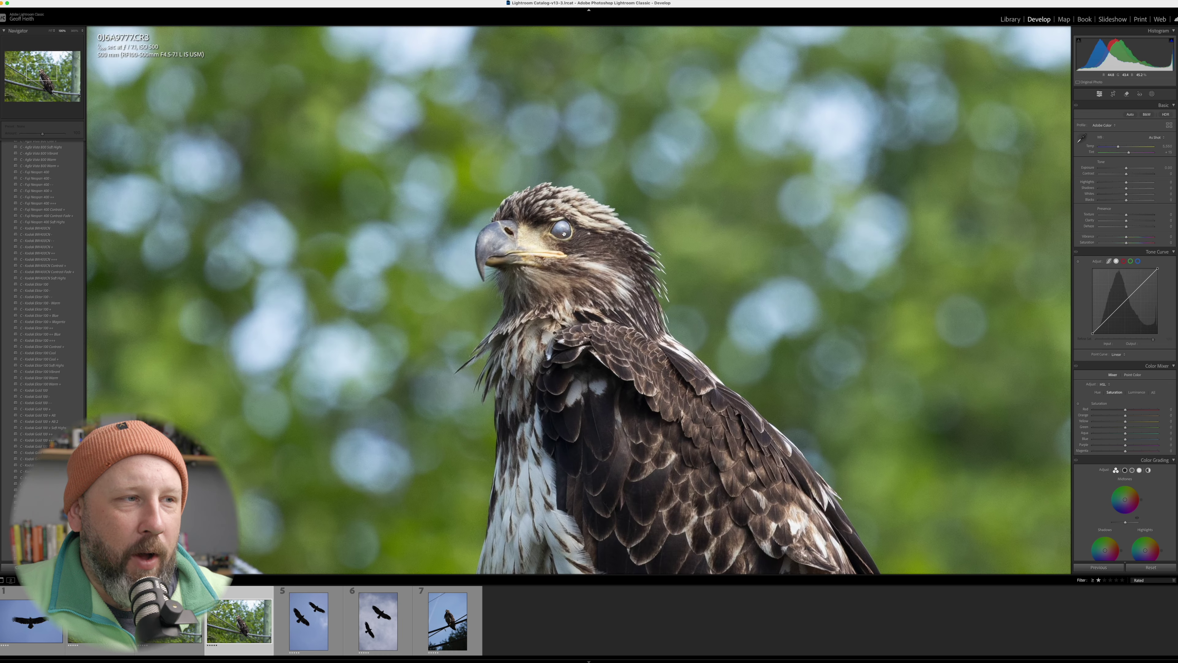
left_click(562, 300)
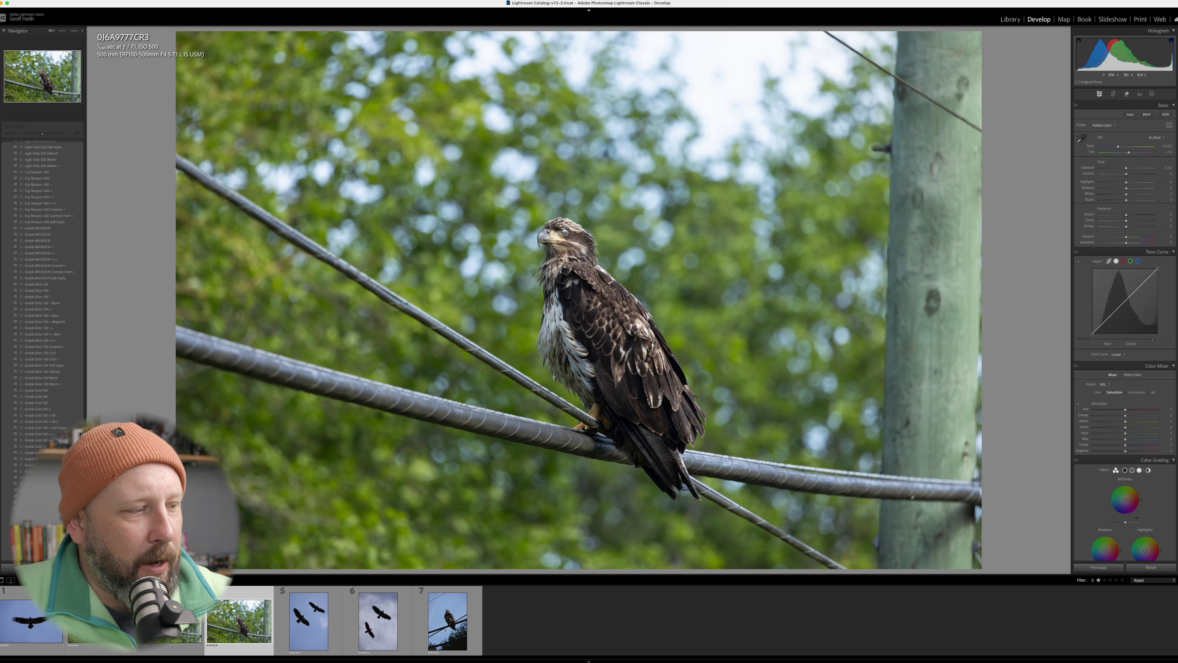
- Compare the perched eagle's eye and head detail close up in 0J6A9743.CR3 and 0J6A9759.CR3
key("Left")
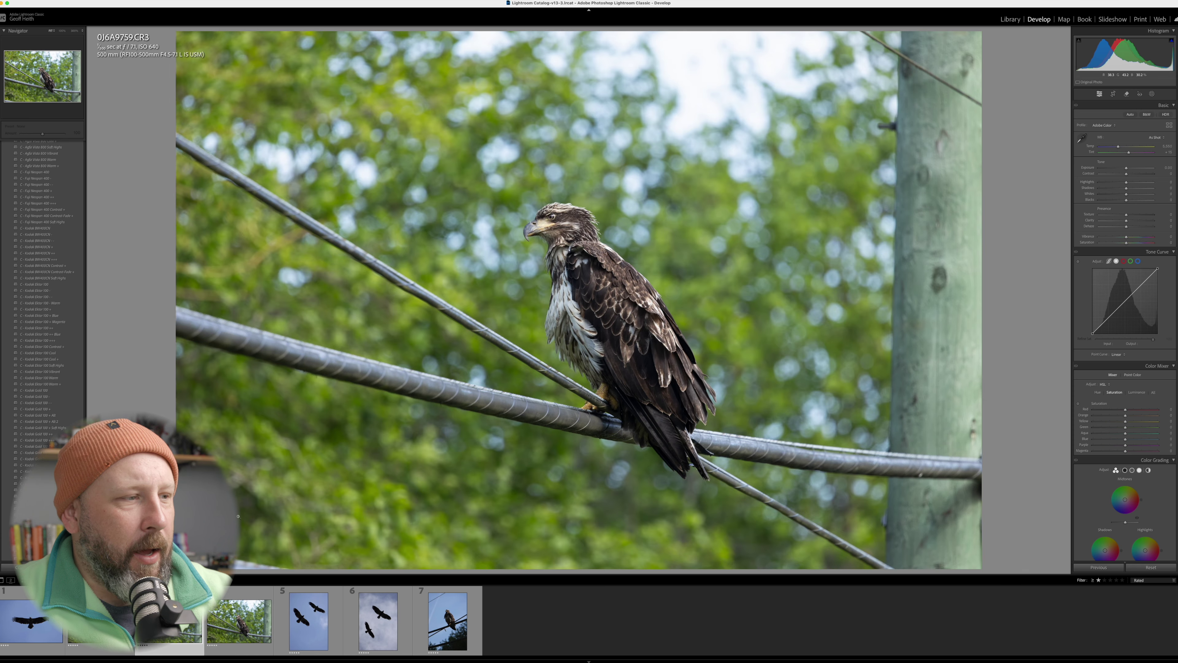
key("Left")
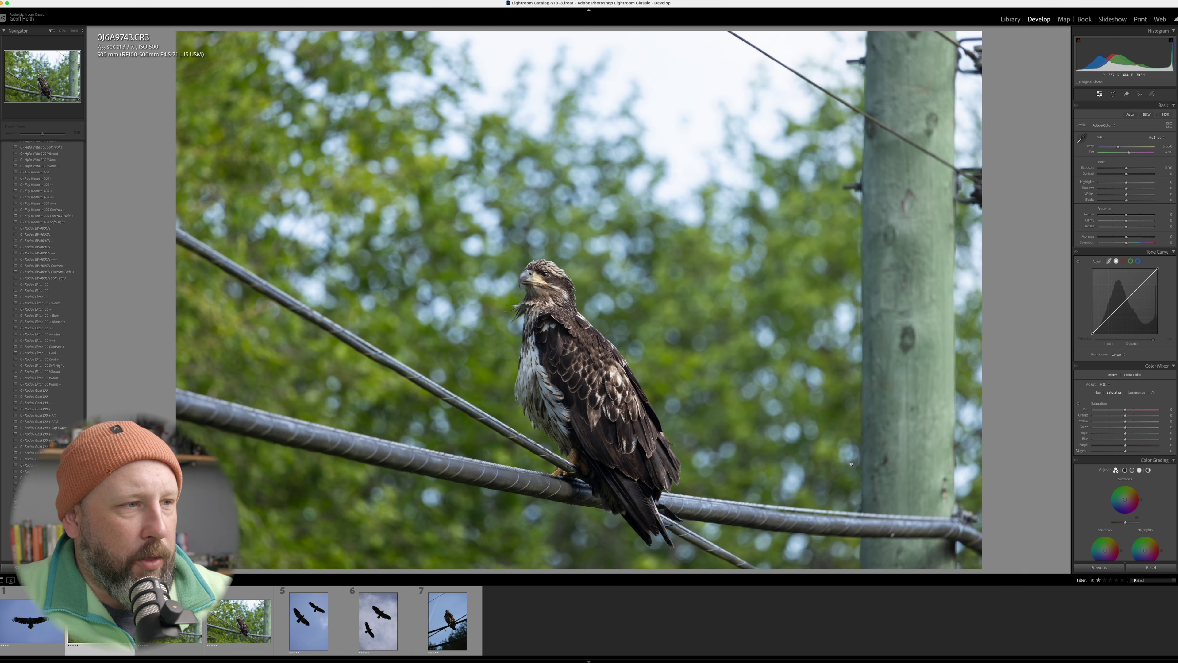
left_click(549, 266)
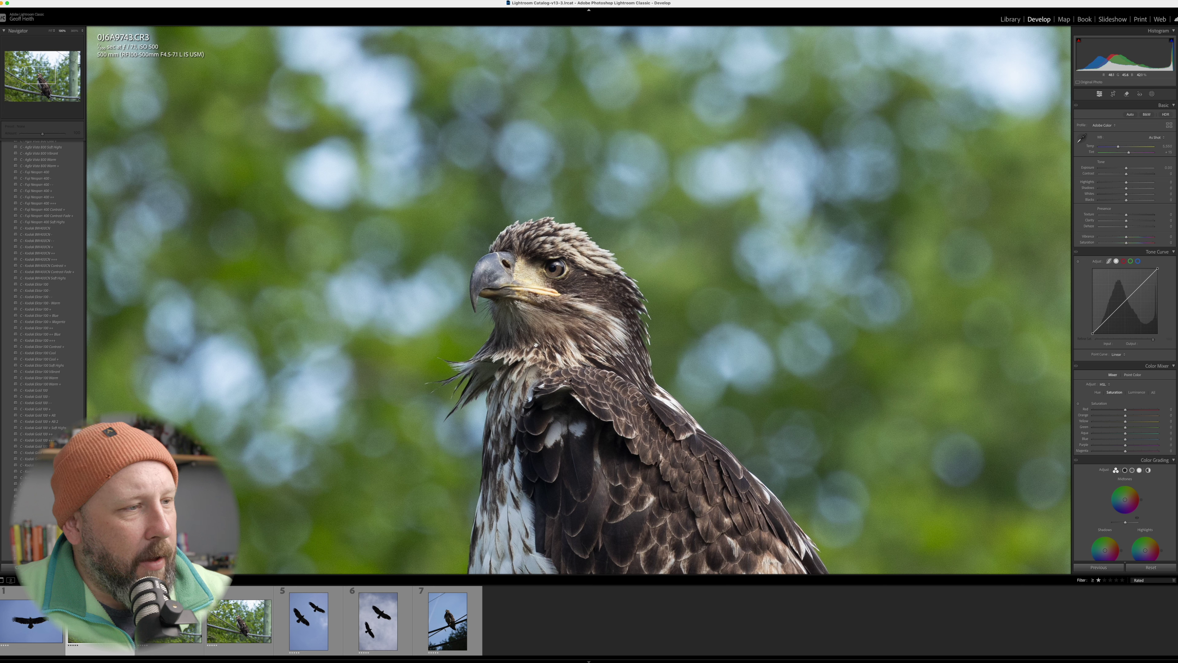
key("Right")
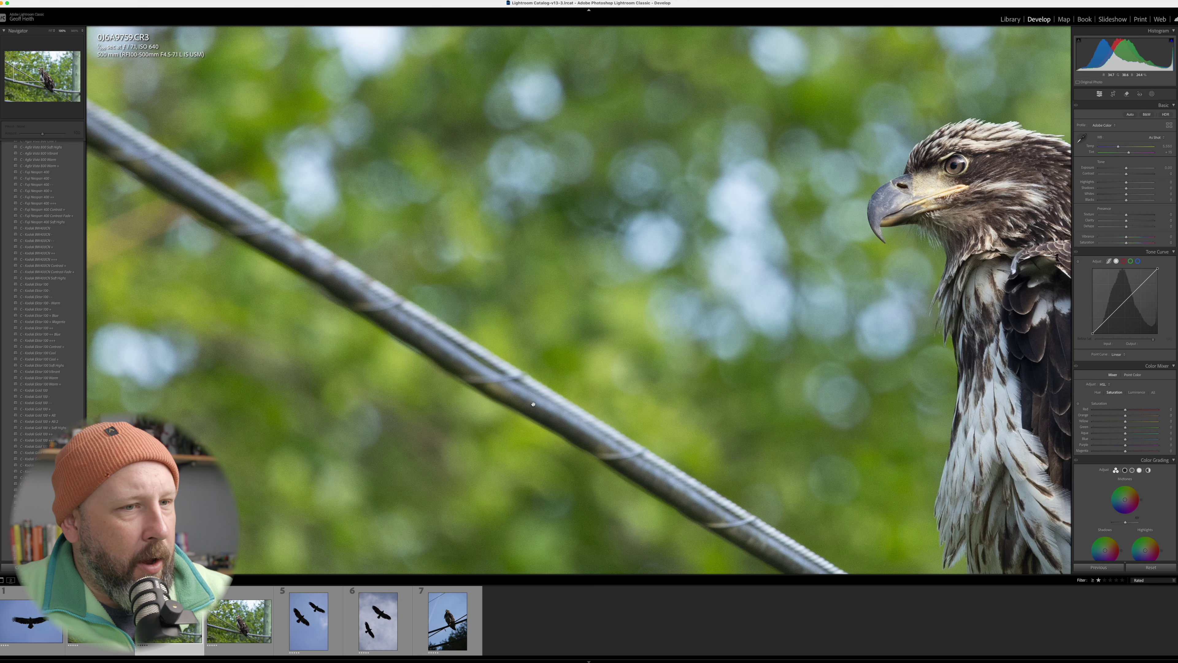
scroll(893, 285, "right", 10)
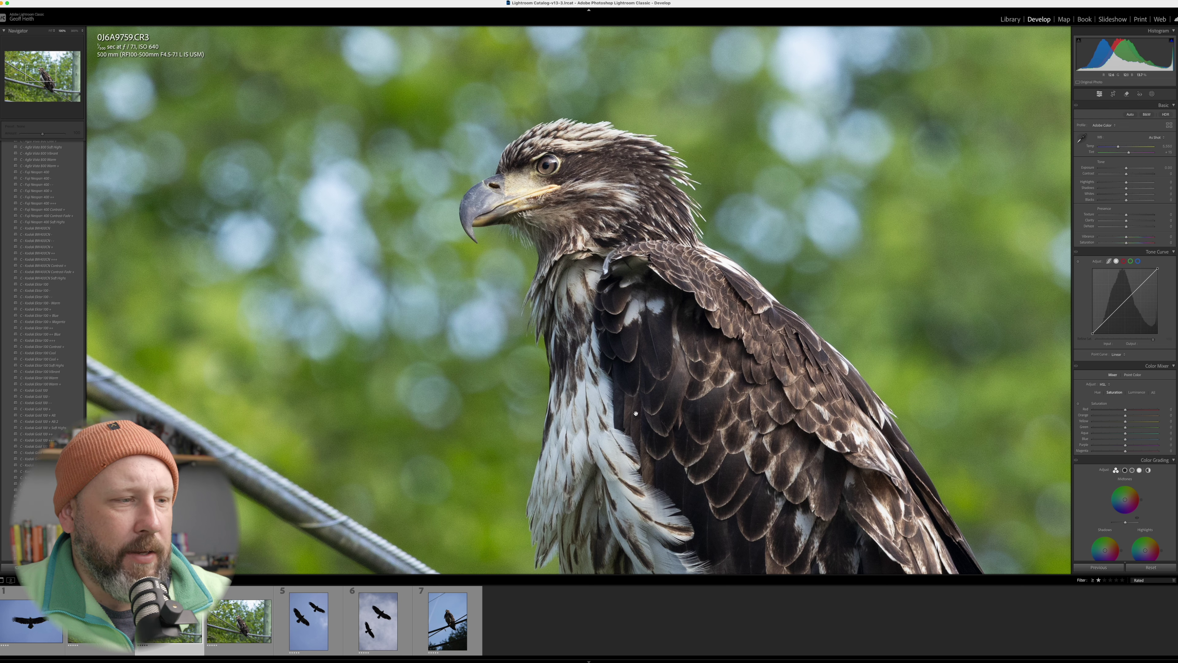
- Remove the star ratings from perched-eagle photos 0J6A9777.CR3 and 0J6A9743.CR3, keeping 0J6A9759.CR3 rated
key("Right")
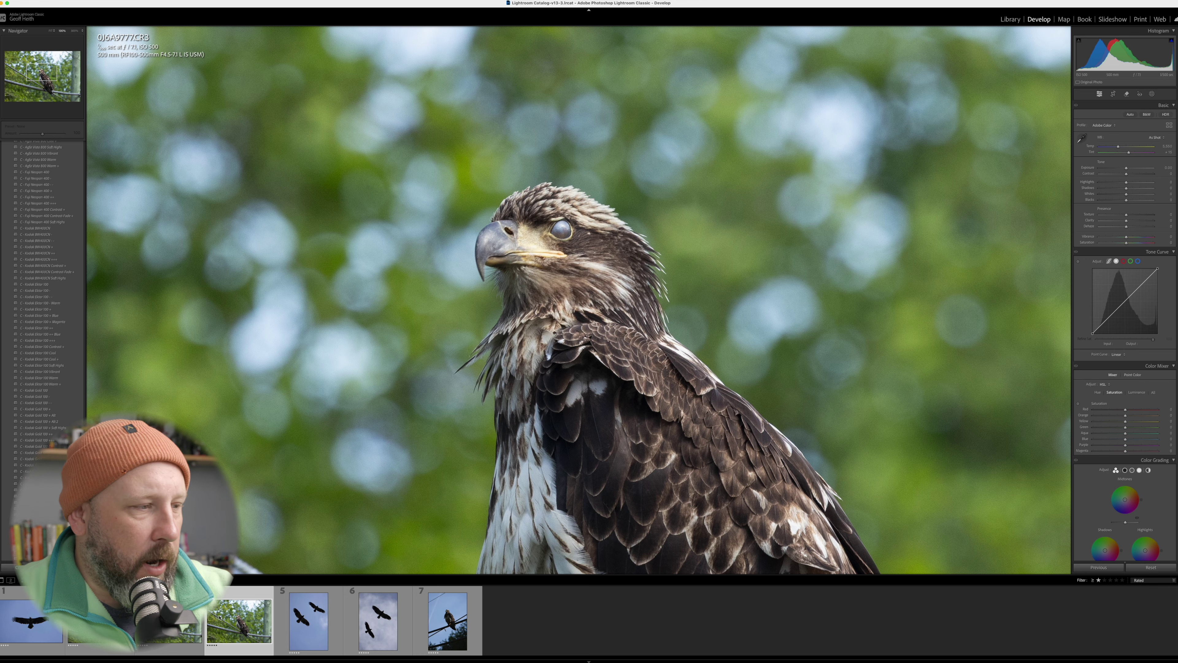
key("0")
key("Right")
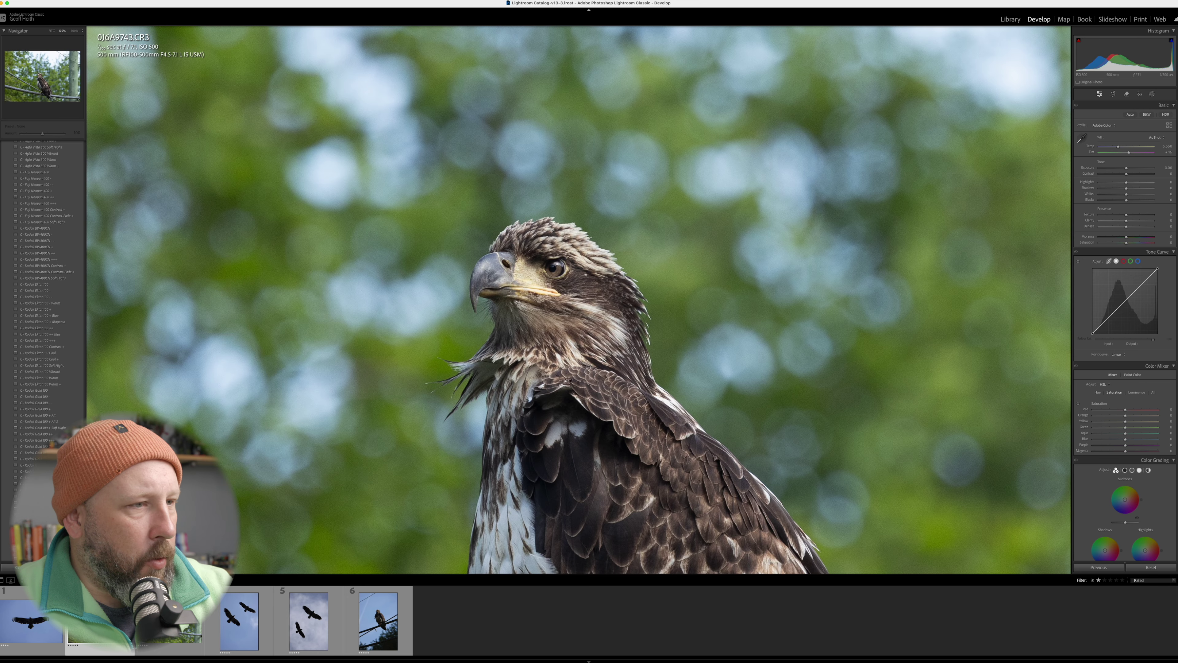
key("0")
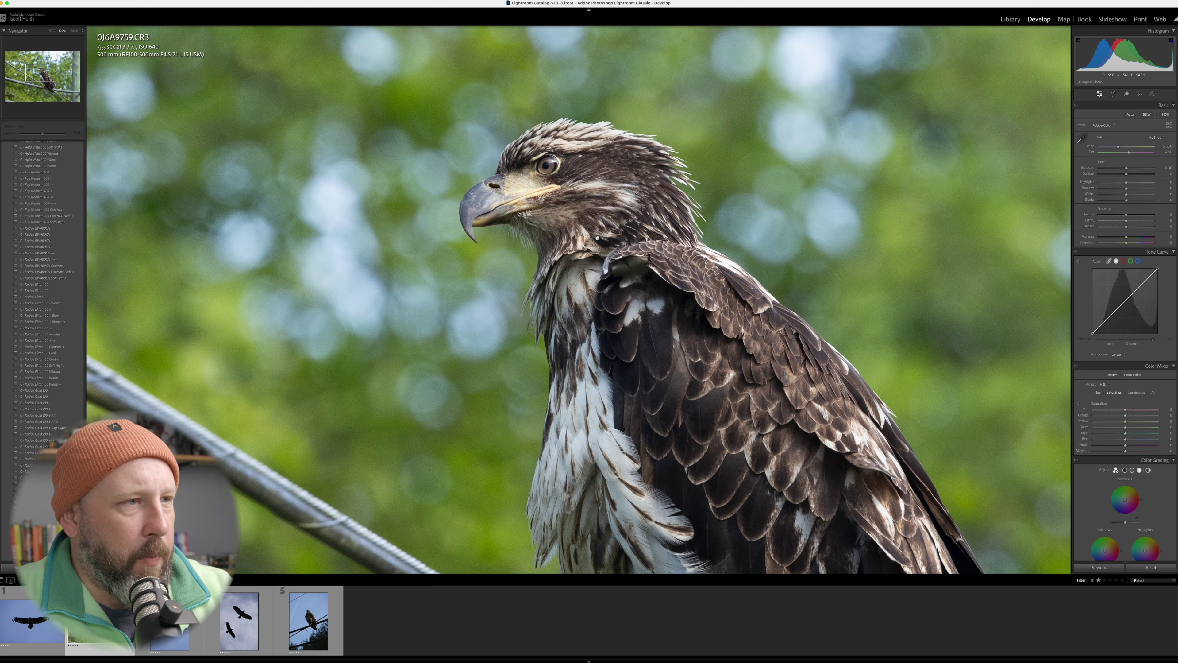
left_click(570, 202)
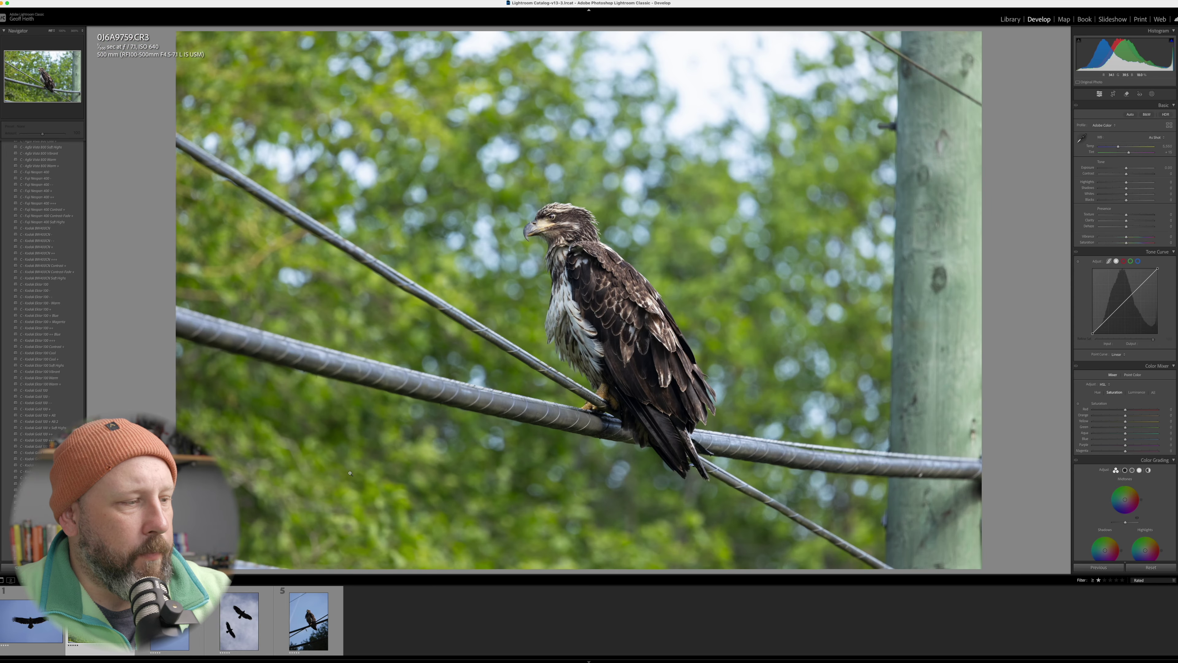
- Compare the two-eagle flight photos 0J6A9815.CR3 and 0J6A9826.CR3 at full frame and examine the lower bird in 0J6A9815.CR3 close up
left_click(169, 621)
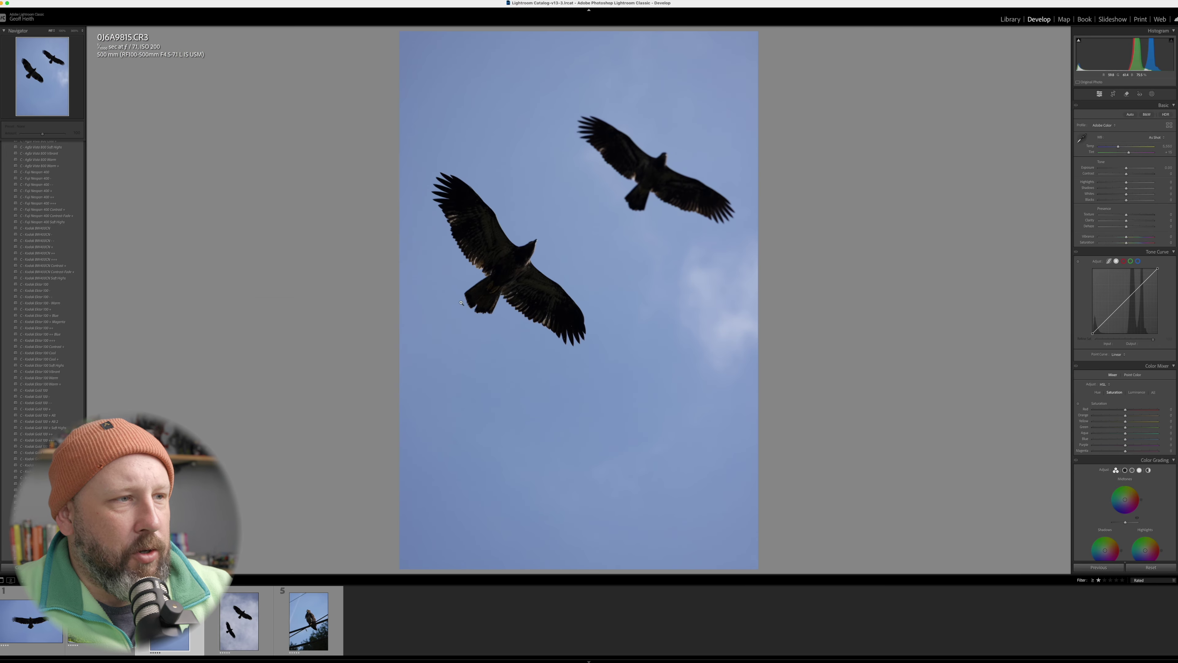
left_click(510, 252)
left_click(539, 255)
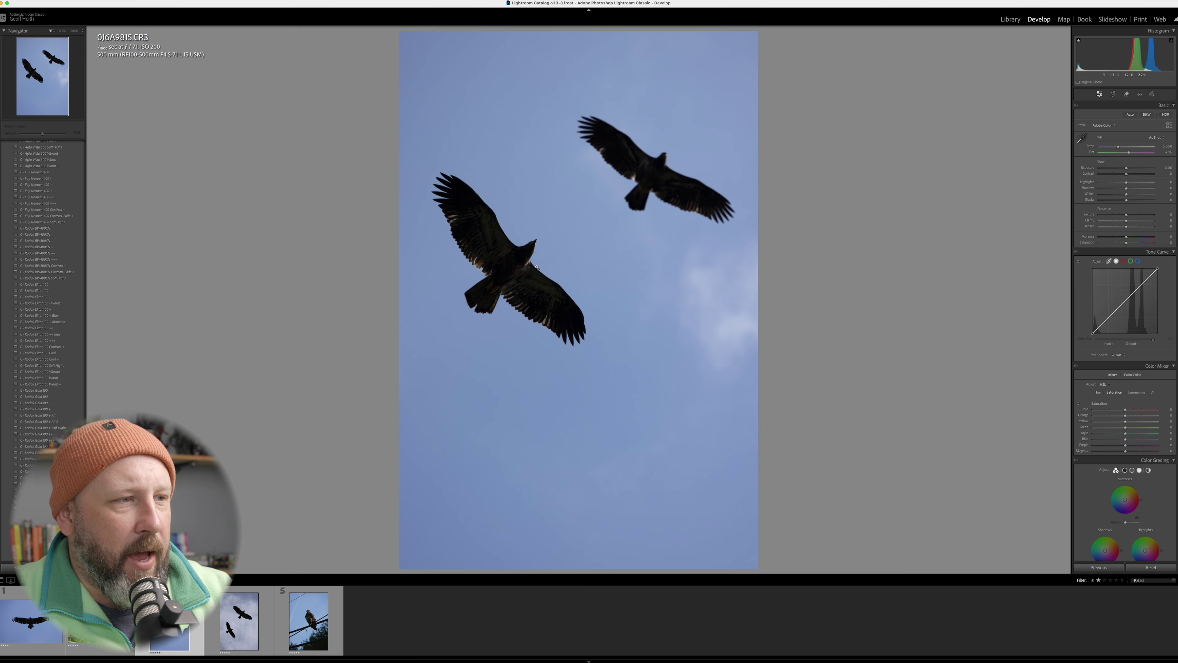
key("Right")
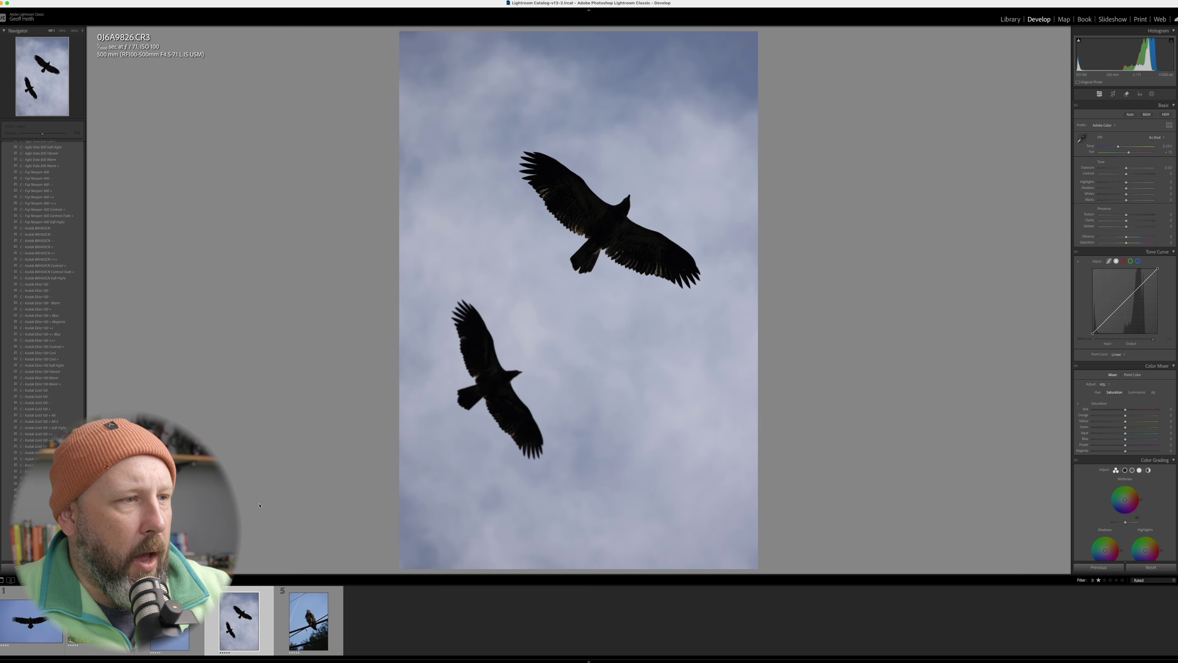
key("Left")
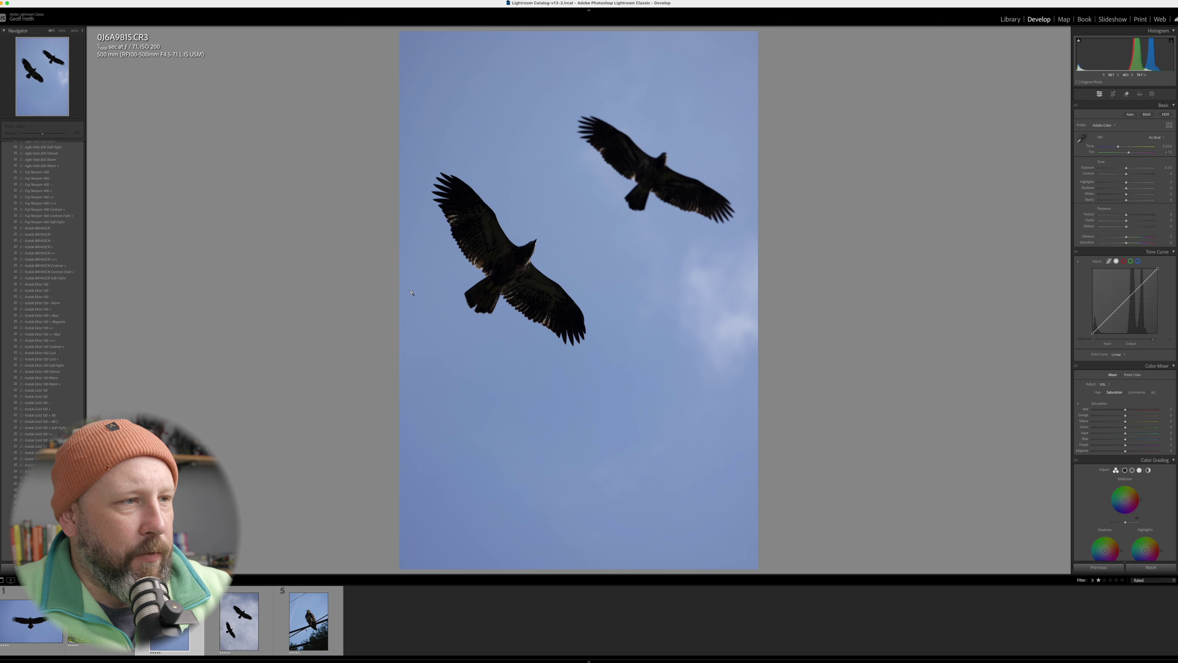
left_click(523, 251)
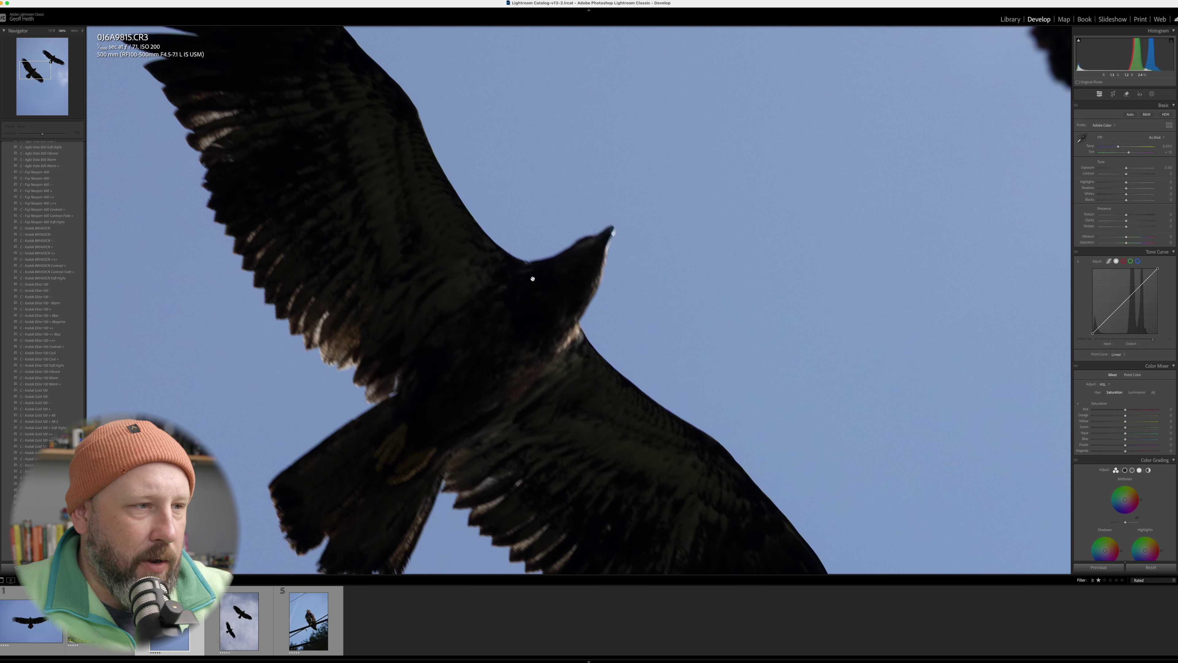
left_click(555, 295)
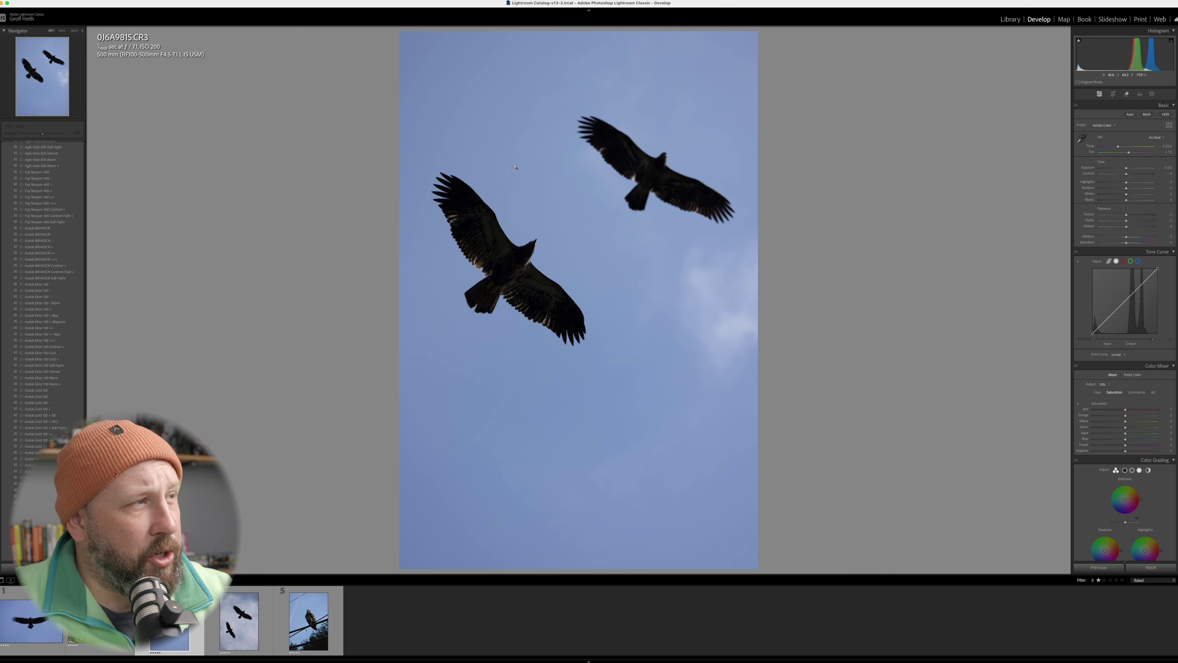
left_click(479, 311)
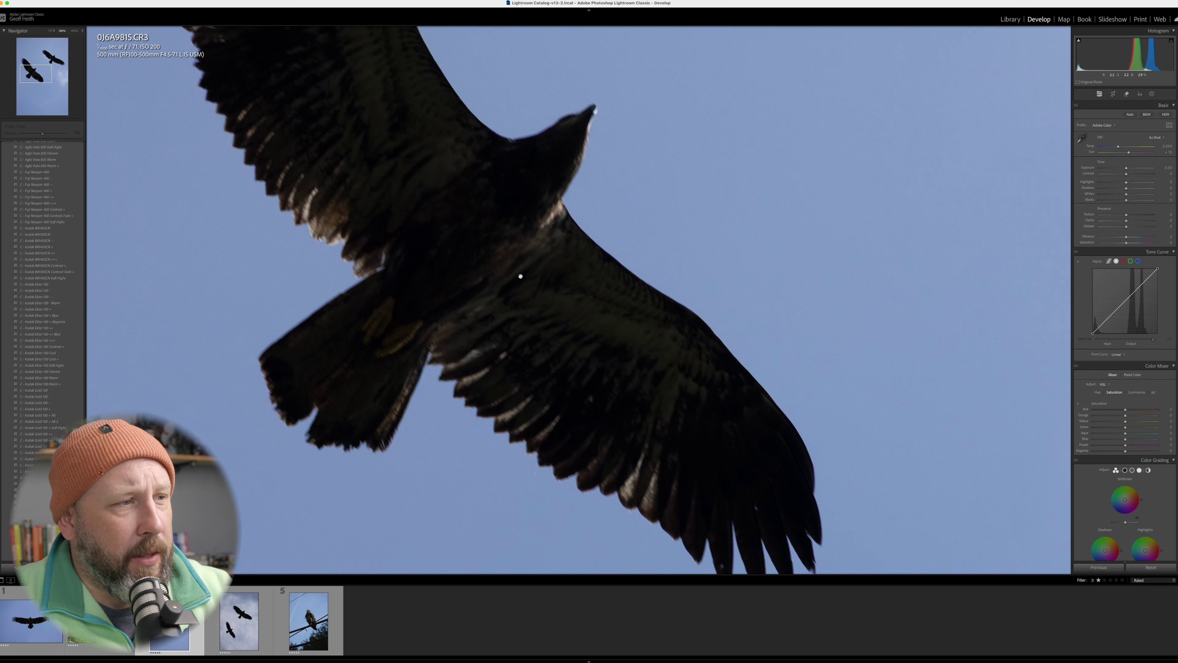
left_click(482, 316)
- Remove the star rating from two-eagle photo 0J6A9815.CR3, keeping 0J6A9826.CR3 rated
key("Right")
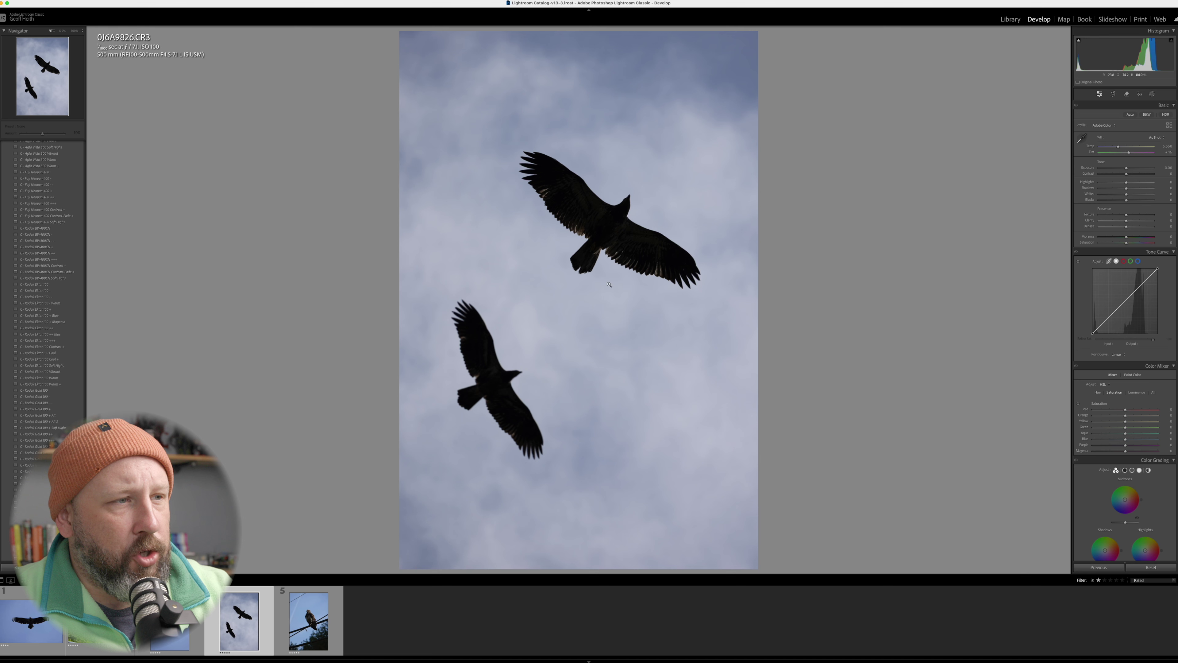
key("Left")
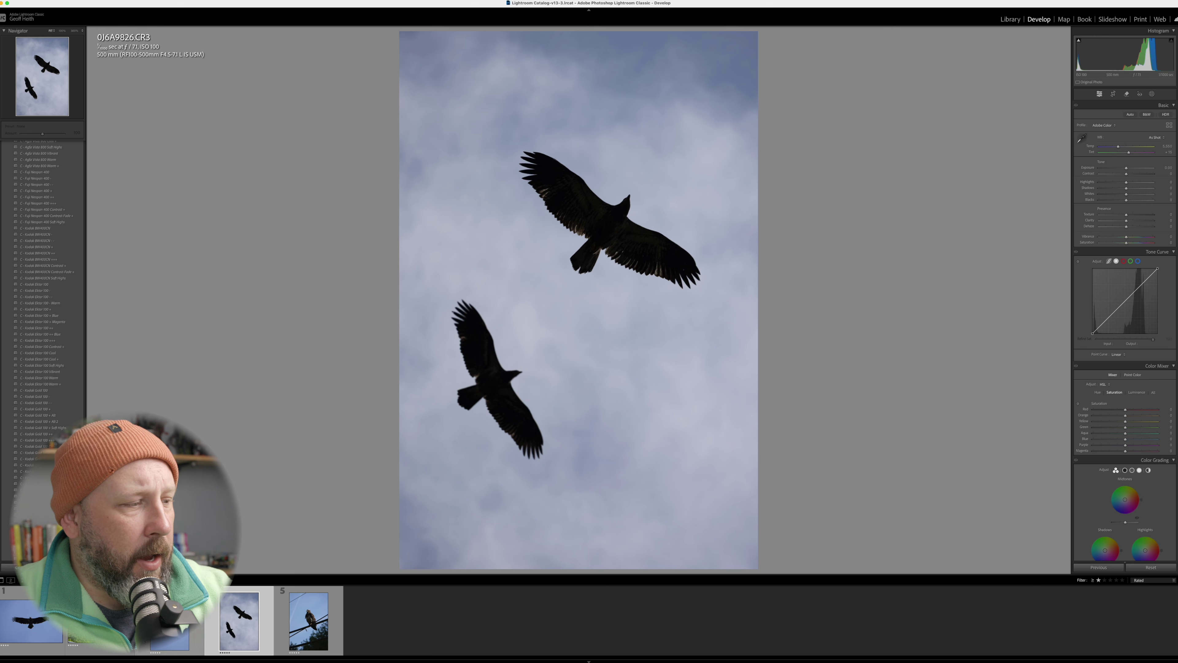
key("0")
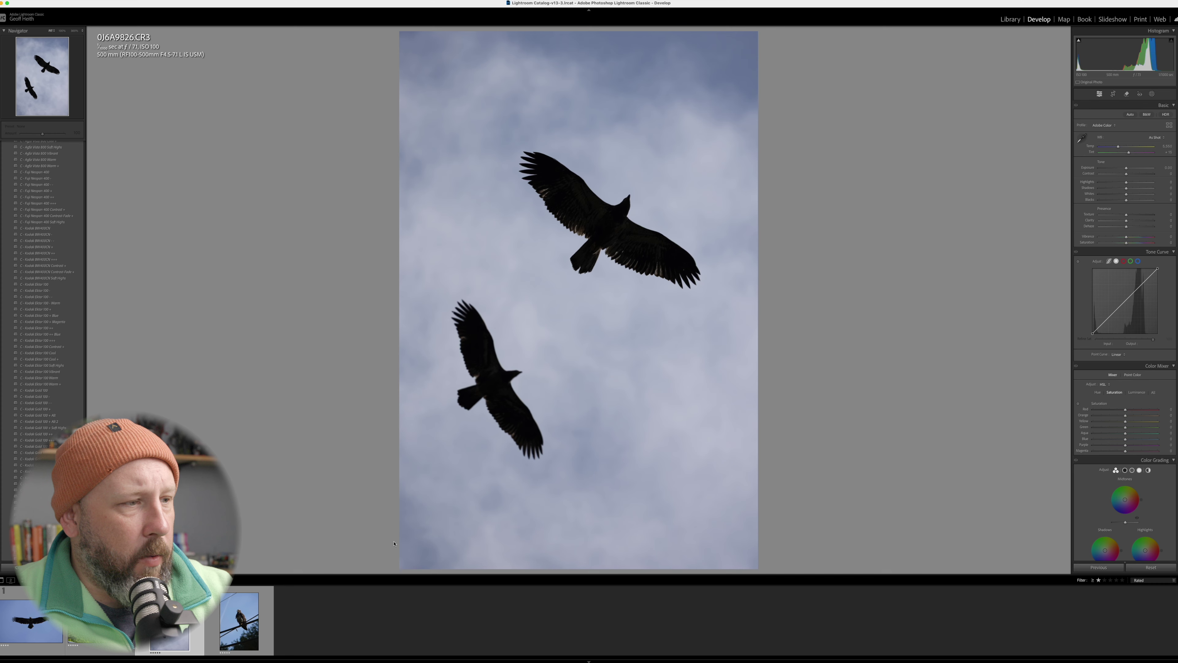
- Examine the perched eagle's head and feather detail close up in 0J6A9851.CR3, then return to the full frame
left_click(238, 633)
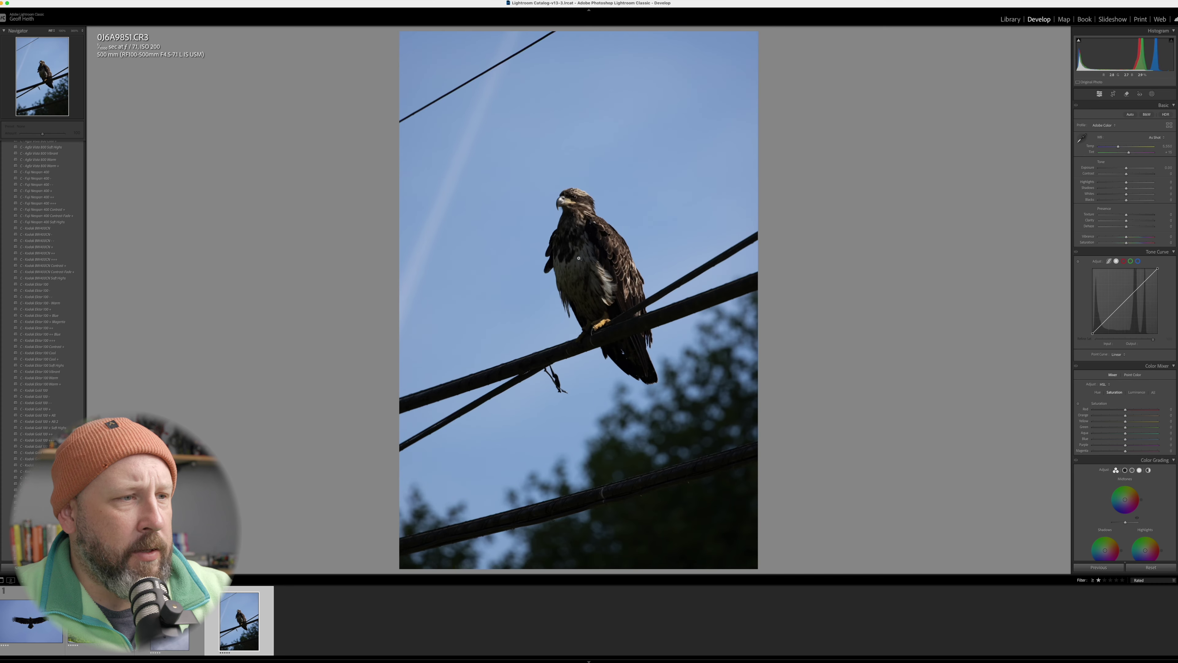
left_click(569, 256)
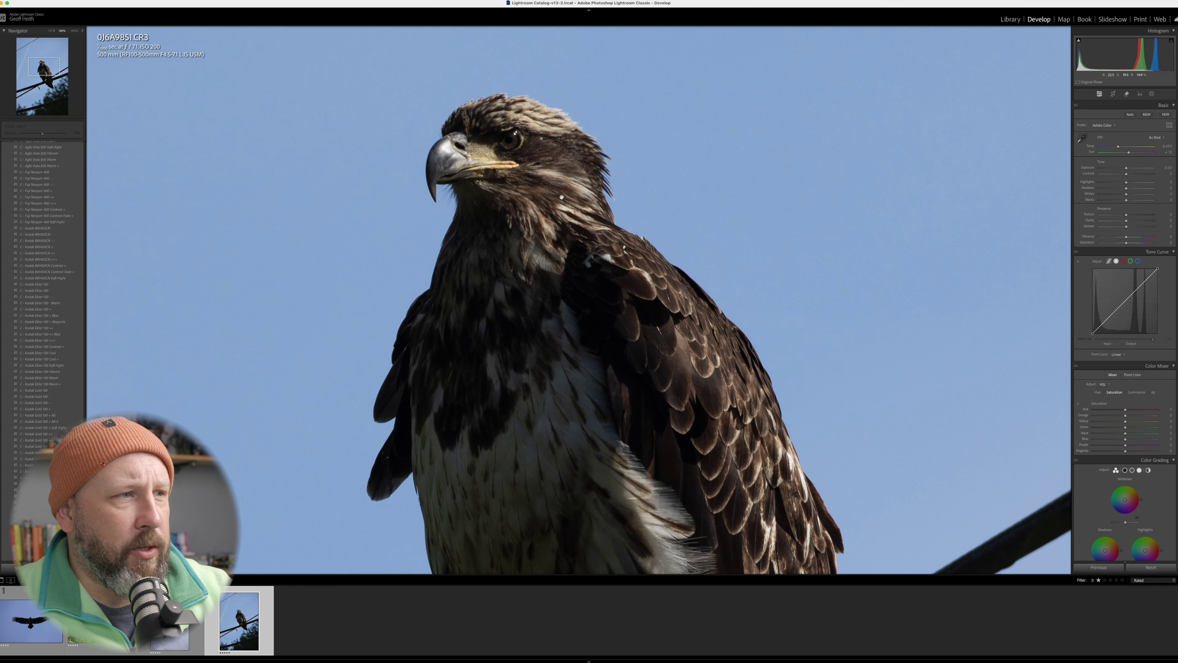
left_click(551, 227)
left_click(567, 202)
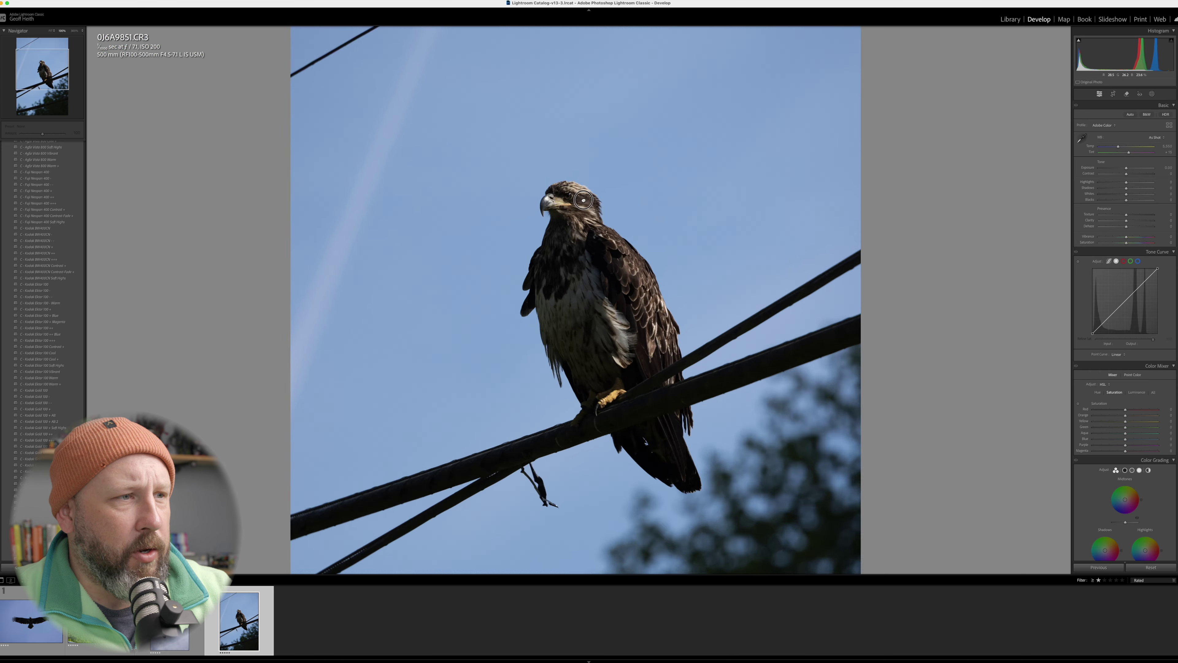
left_click(556, 297)
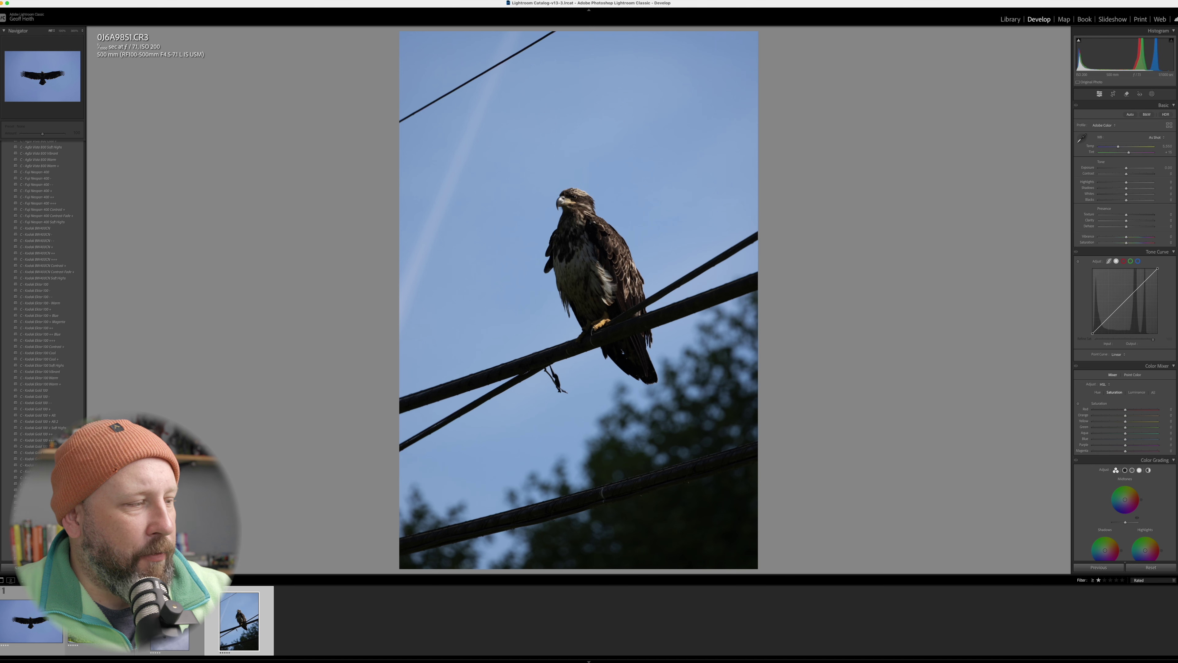
- Level the single flying eagle in 0J6A9730.CR3 by rotating it slightly, and tighten the crop around the bird
left_click(31, 621)
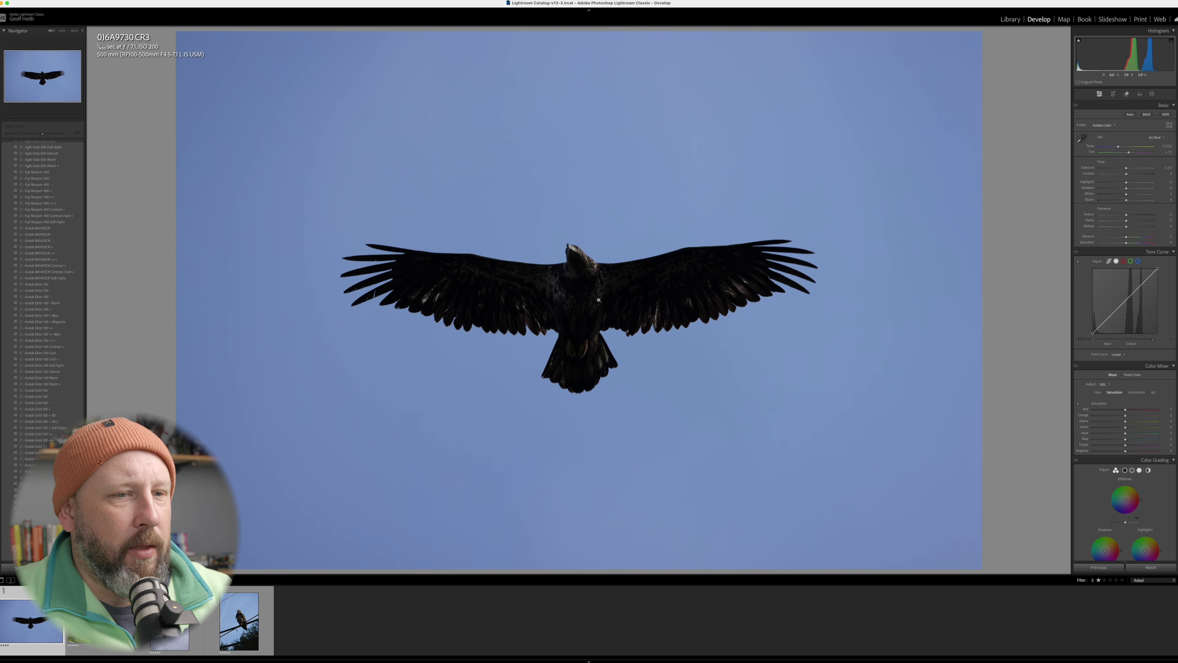
left_click(600, 299)
left_click(560, 298)
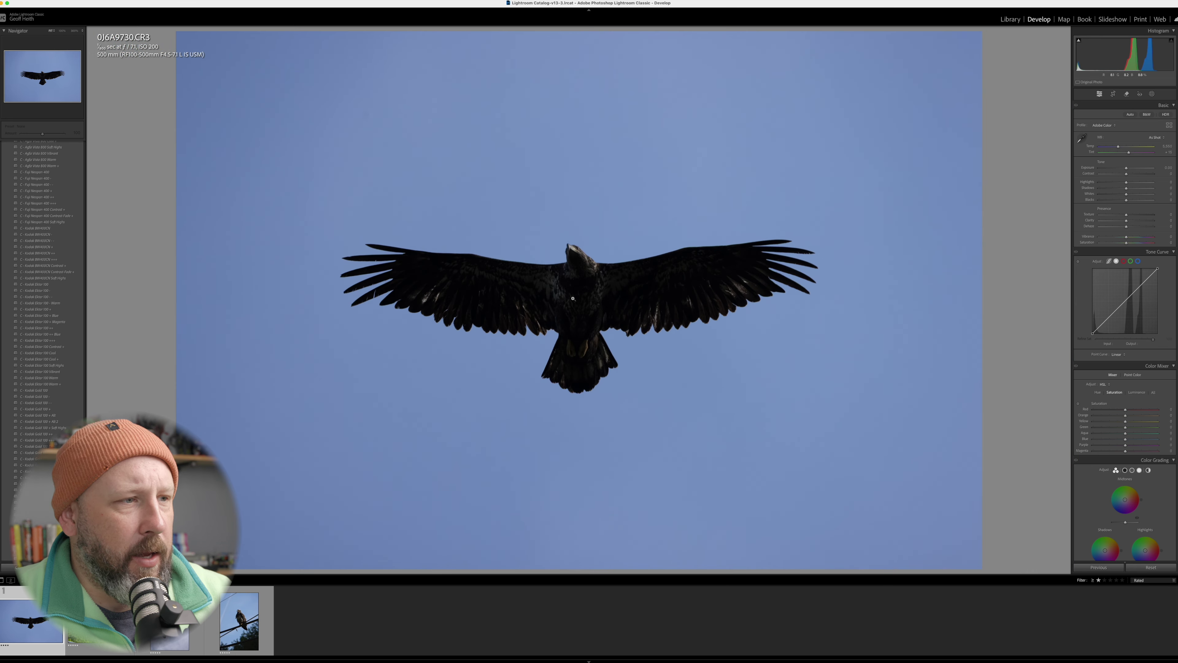
left_click(1112, 94)
left_click_drag(1041, 179, 1043, 192)
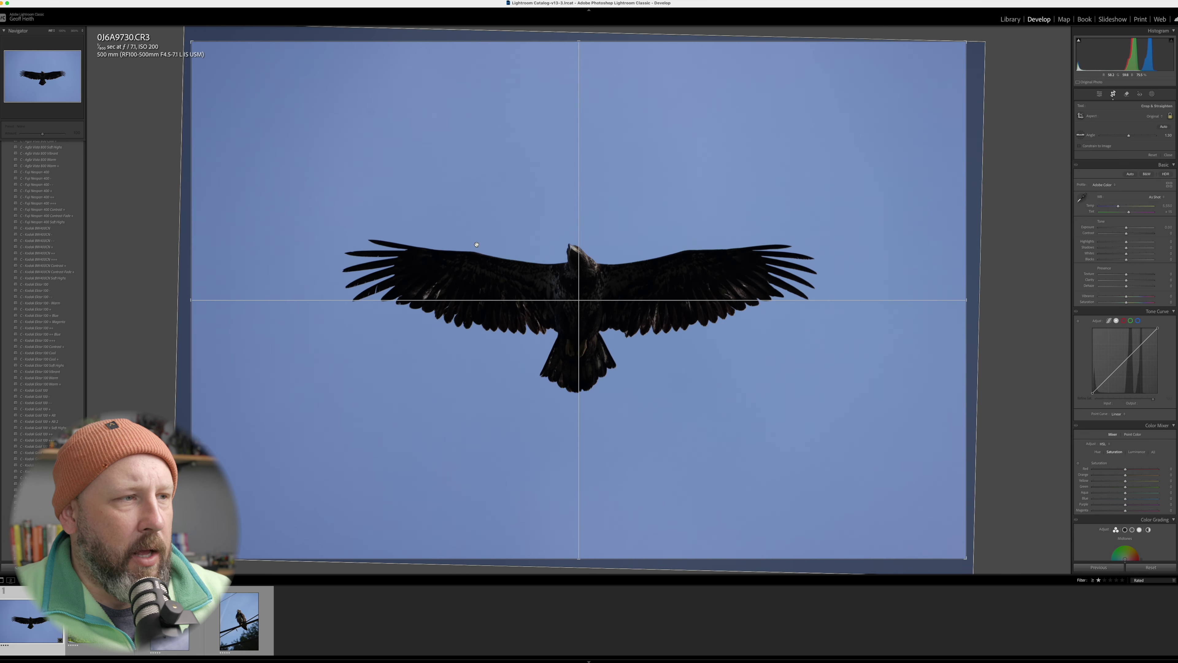
left_click_drag(1021, 290, 965, 302)
key("Return")
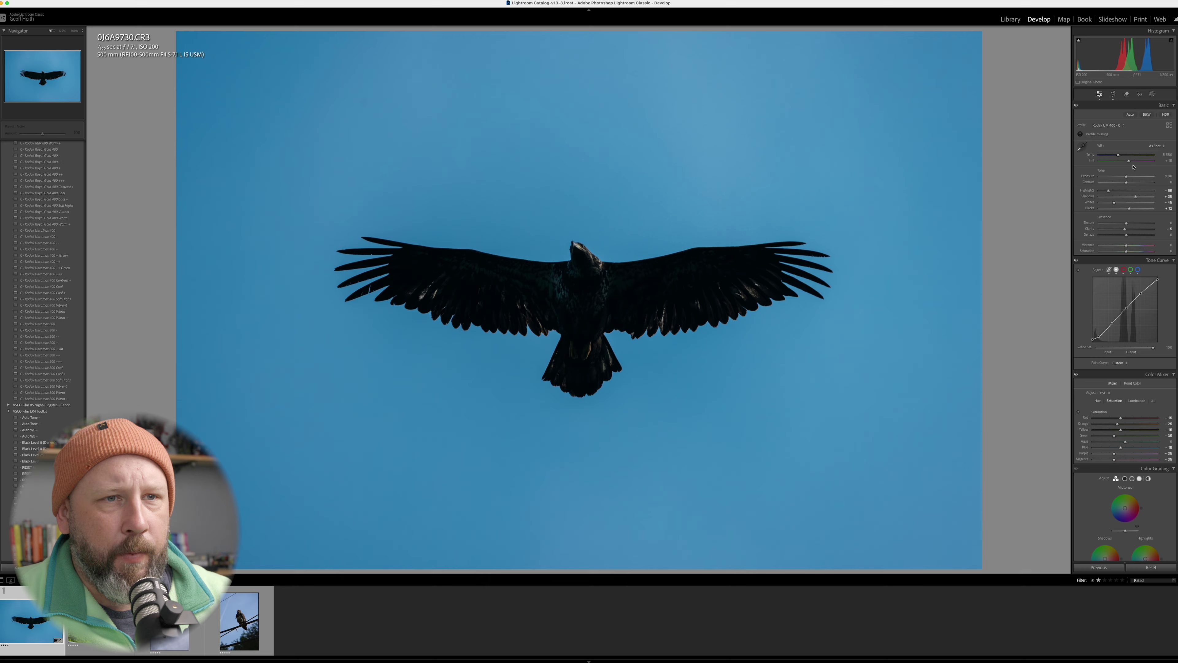
- Brighten the flying eagle by raising exposure, highlights, shadows and blacks, and increase texture and vibrance
left_click_drag(1126, 177, 1132, 175)
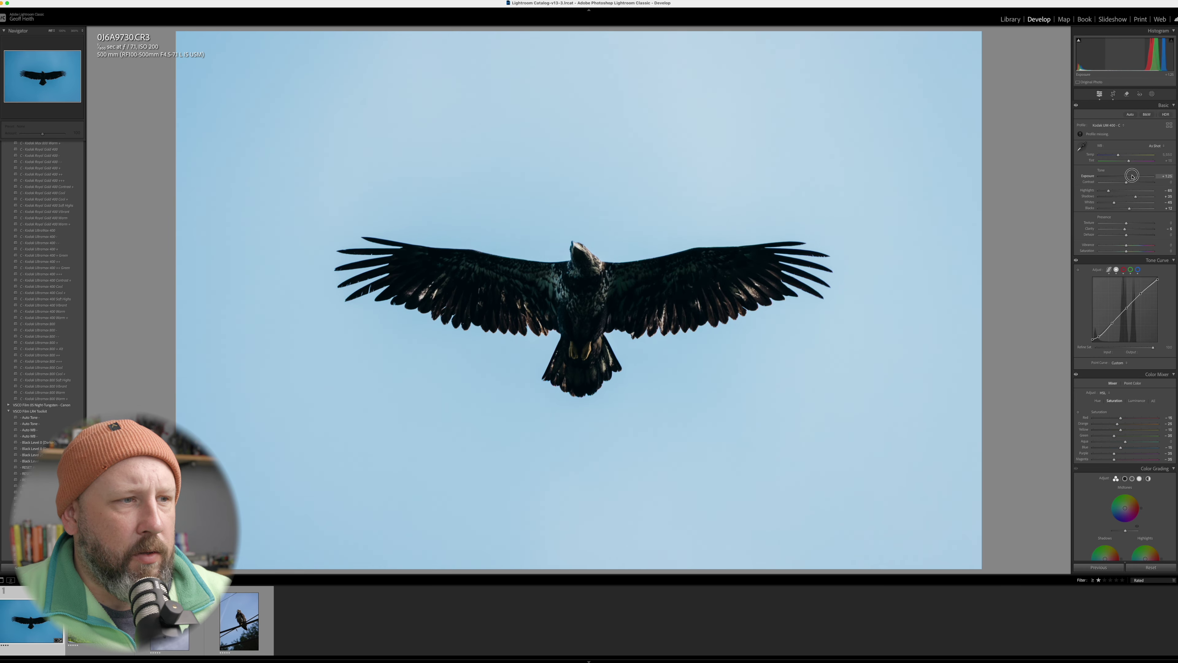
left_click_drag(1131, 175, 1131, 176)
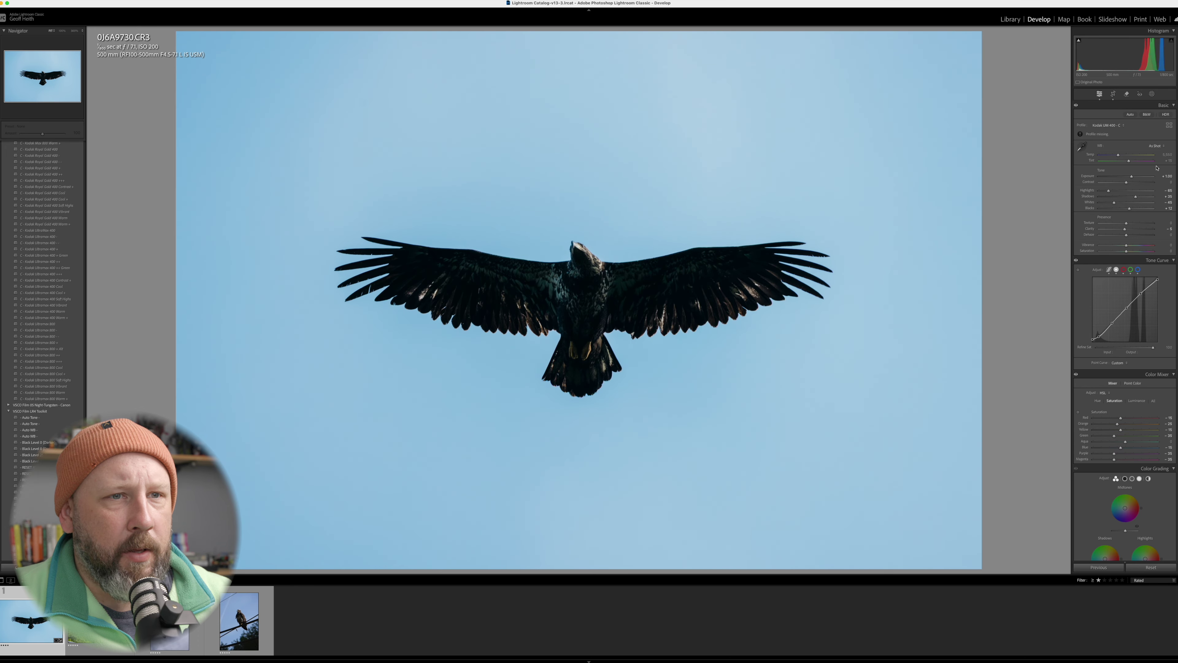
left_click_drag(1108, 190, 1132, 224)
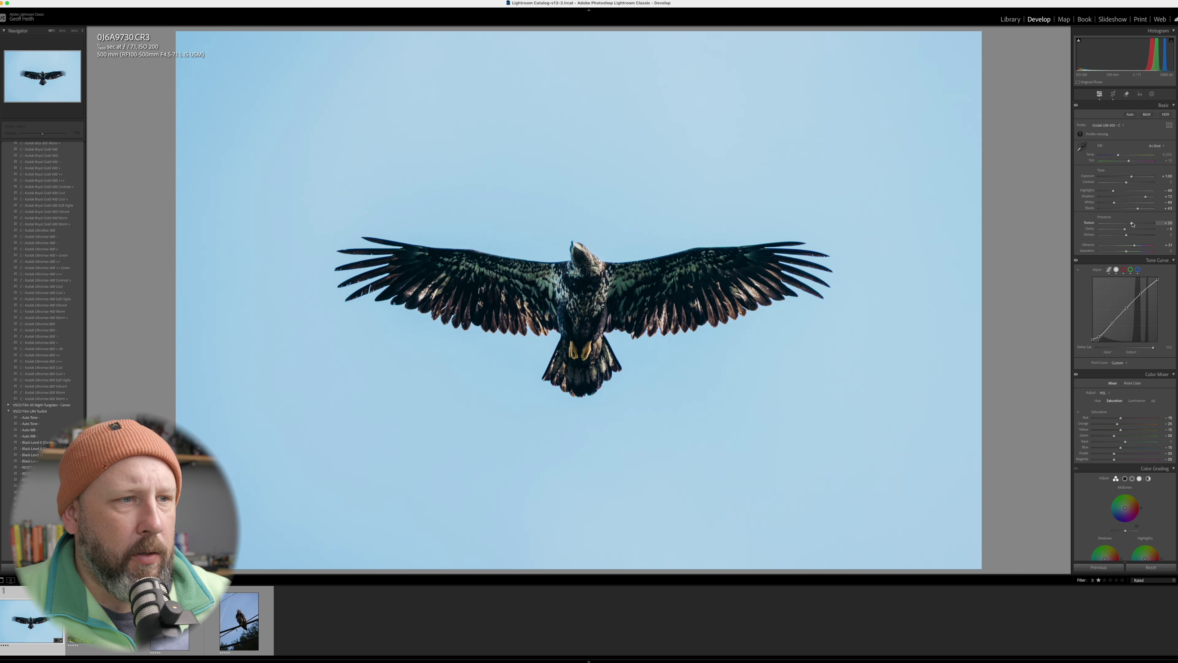
- Check the edited eagle's detail and compare the photo side by side with its unedited version
left_click(544, 347)
left_click(544, 347)
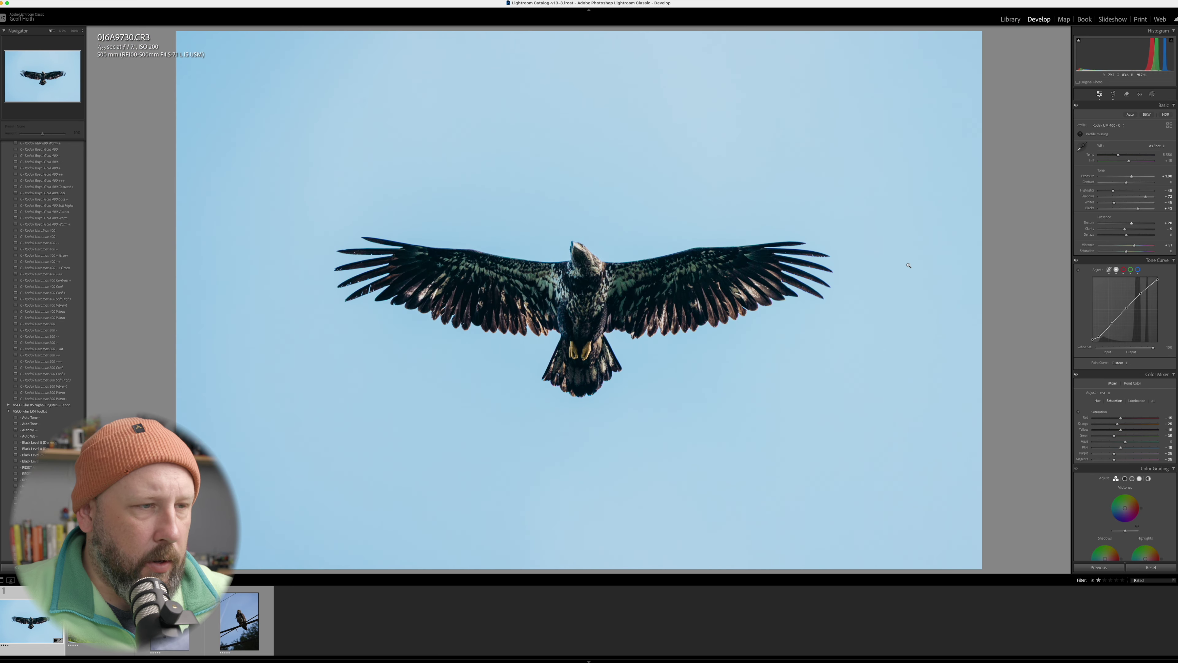
key("y")
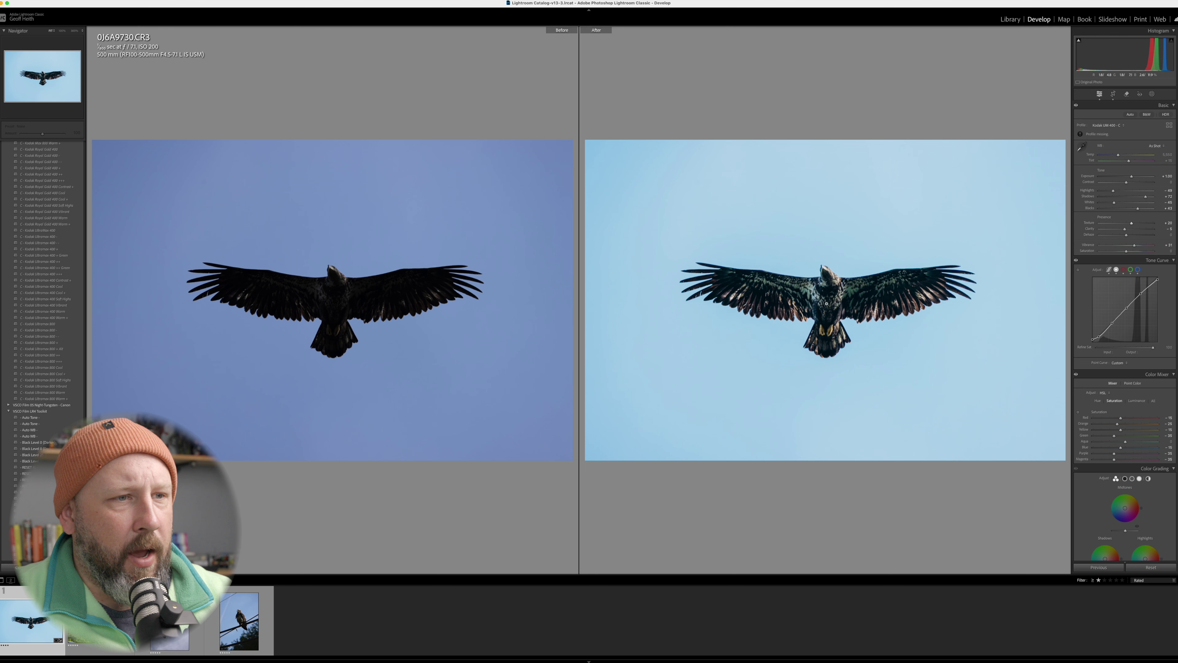
key("y")
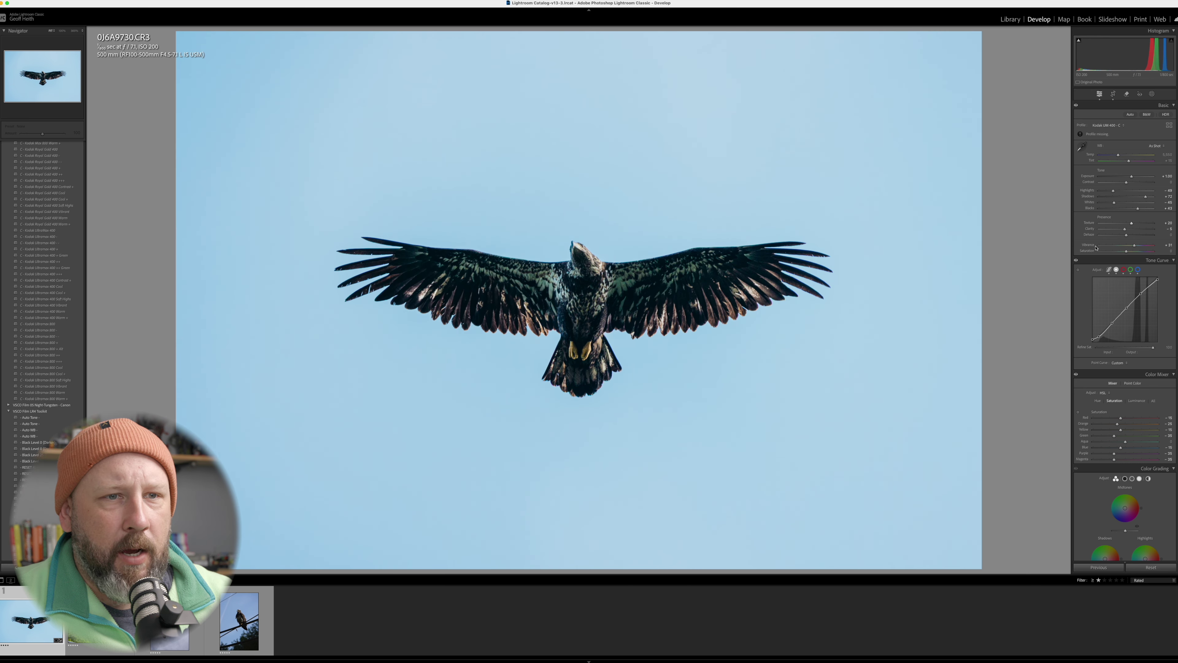
- Increase the flying eagle photo's saturation slightly and warm its colour temperature
left_click_drag(1126, 251, 1130, 251)
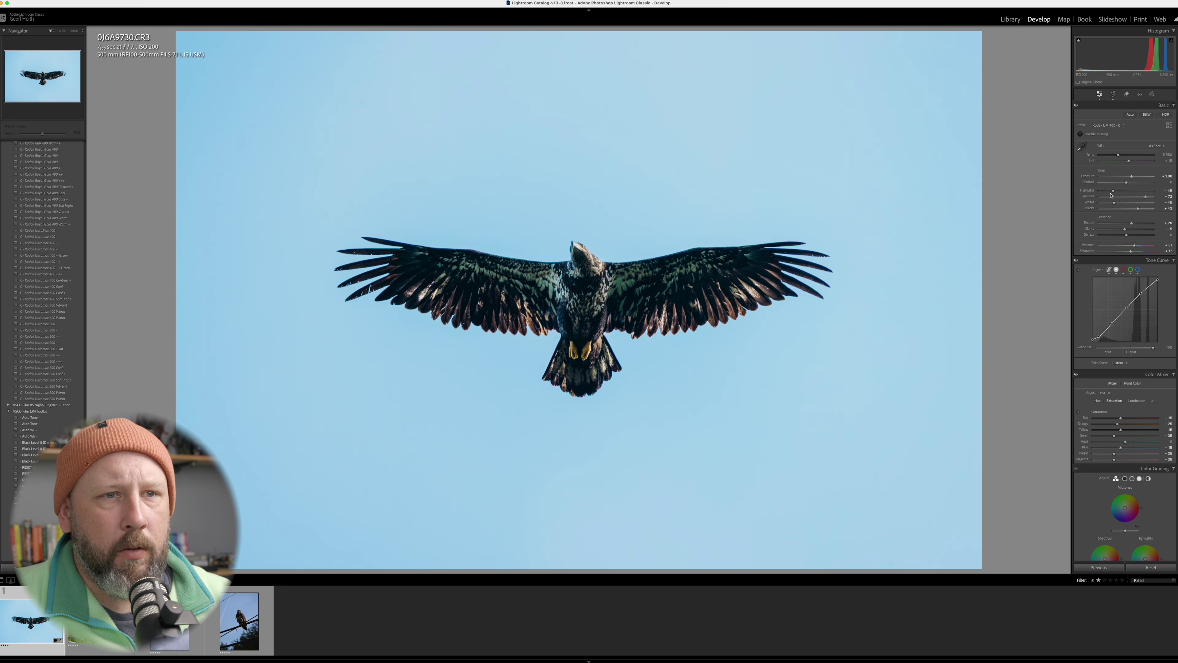
left_click_drag(1119, 155, 1125, 152)
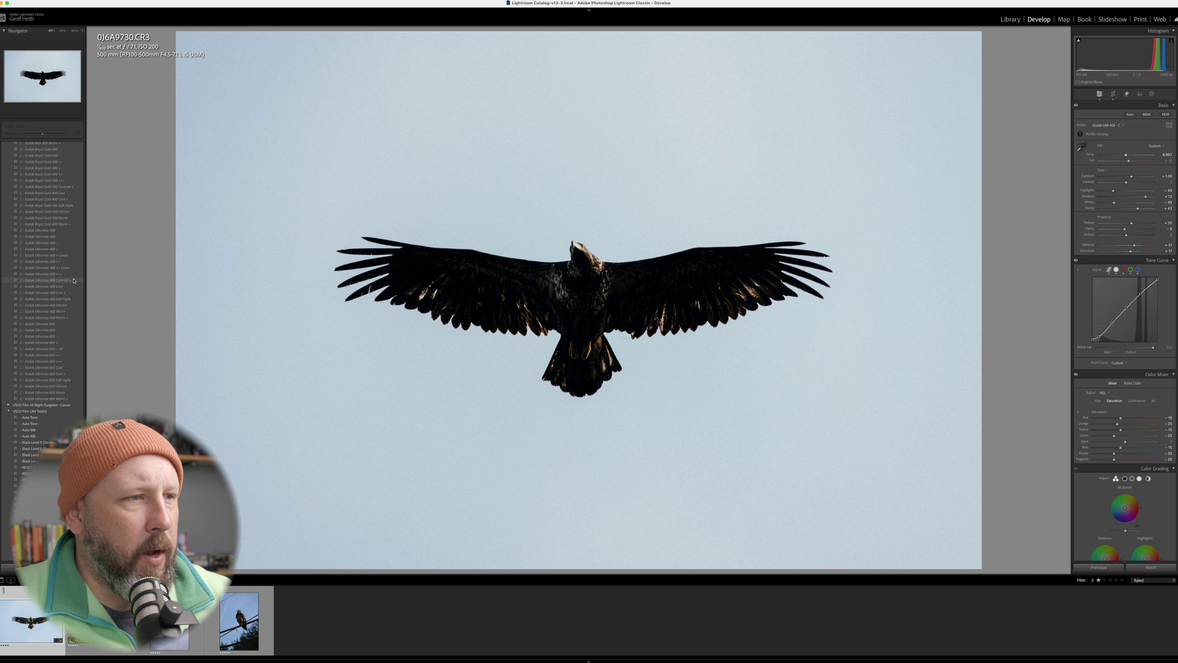
- Convert the flying eagle photo to monochrome with the BW05 preset from the Style: Black & White group
scroll(9, 206, "up", 15)
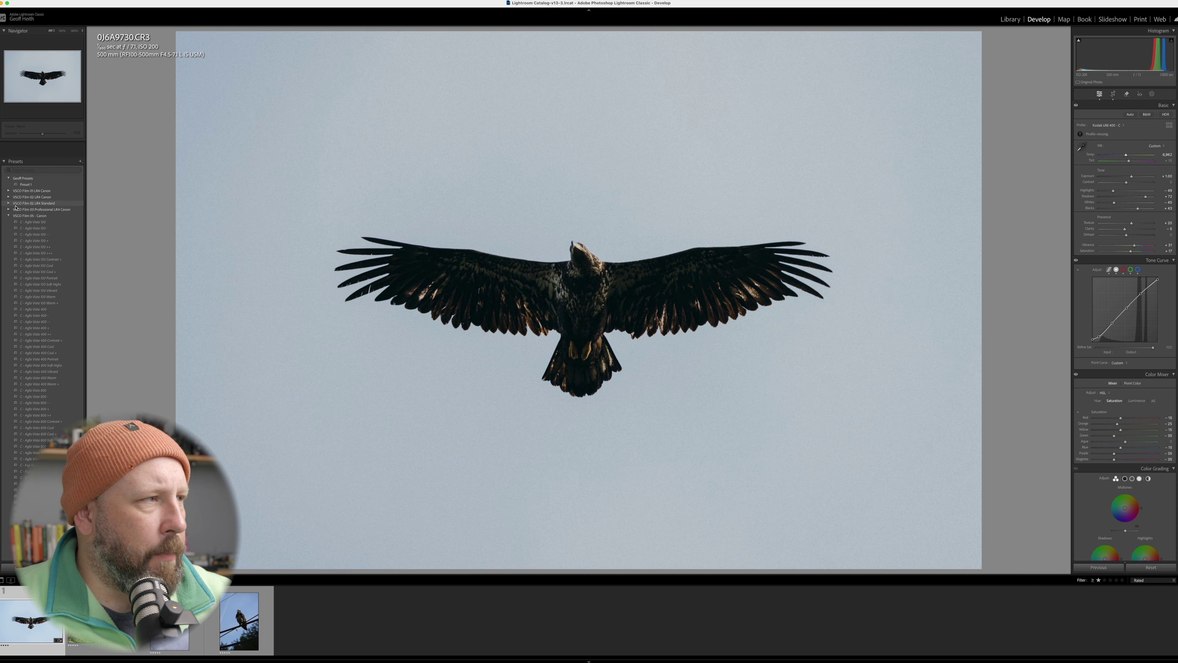
left_click(23, 201)
left_click(28, 209)
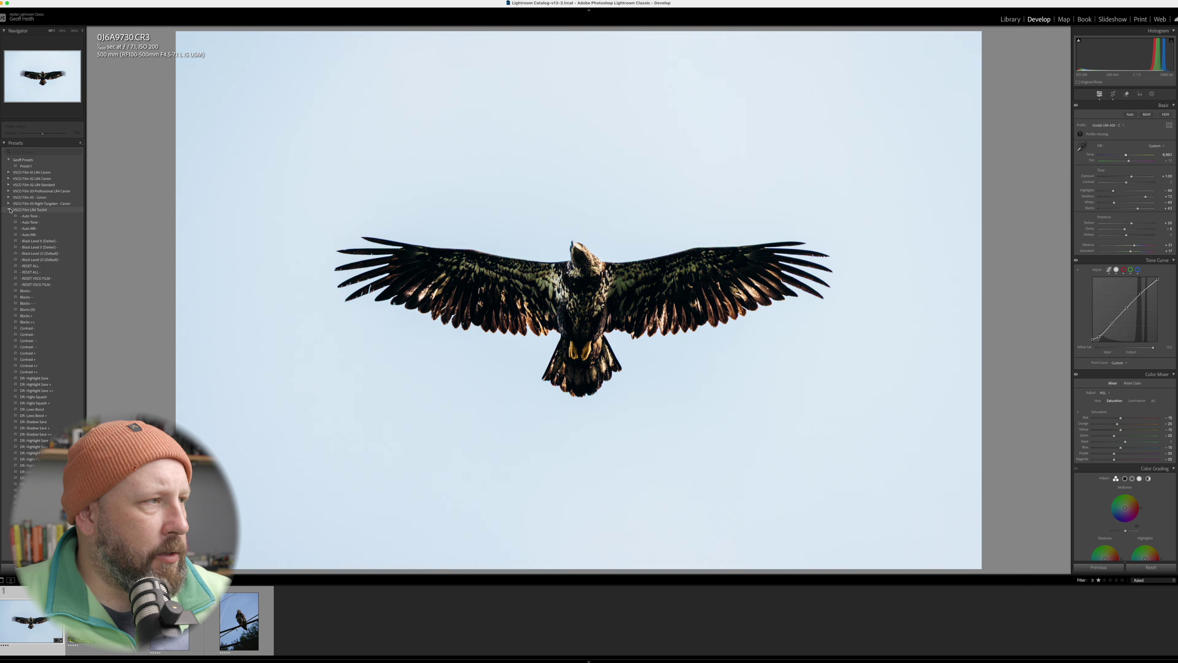
left_click(28, 209)
left_click(46, 321)
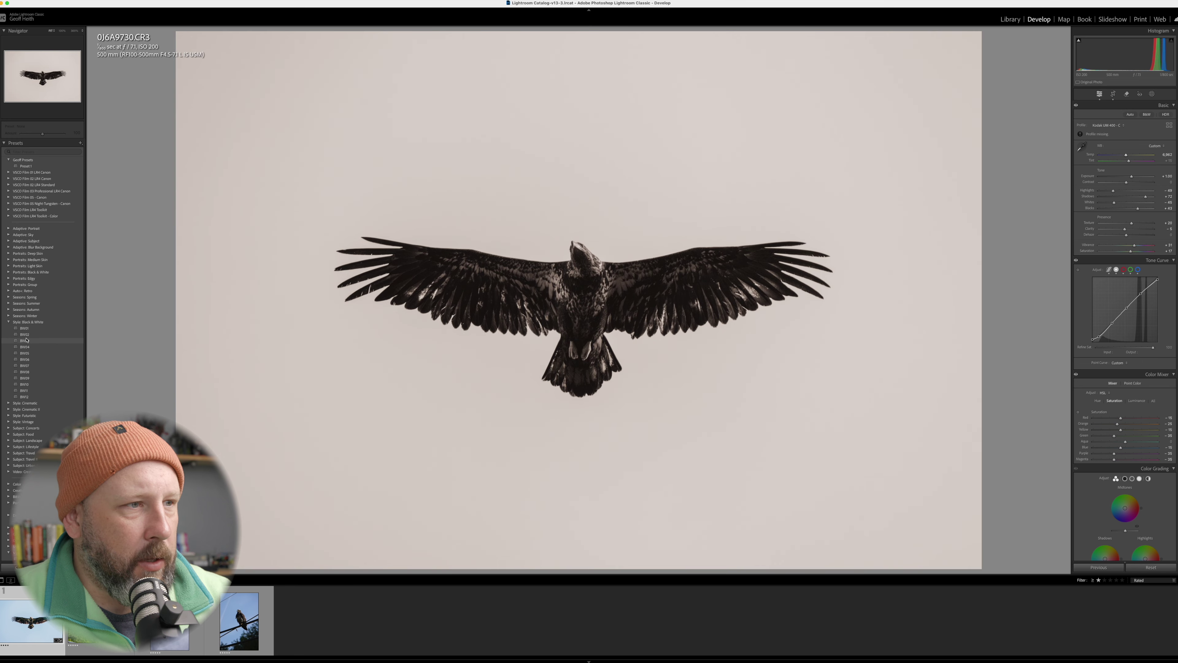
left_click(25, 353)
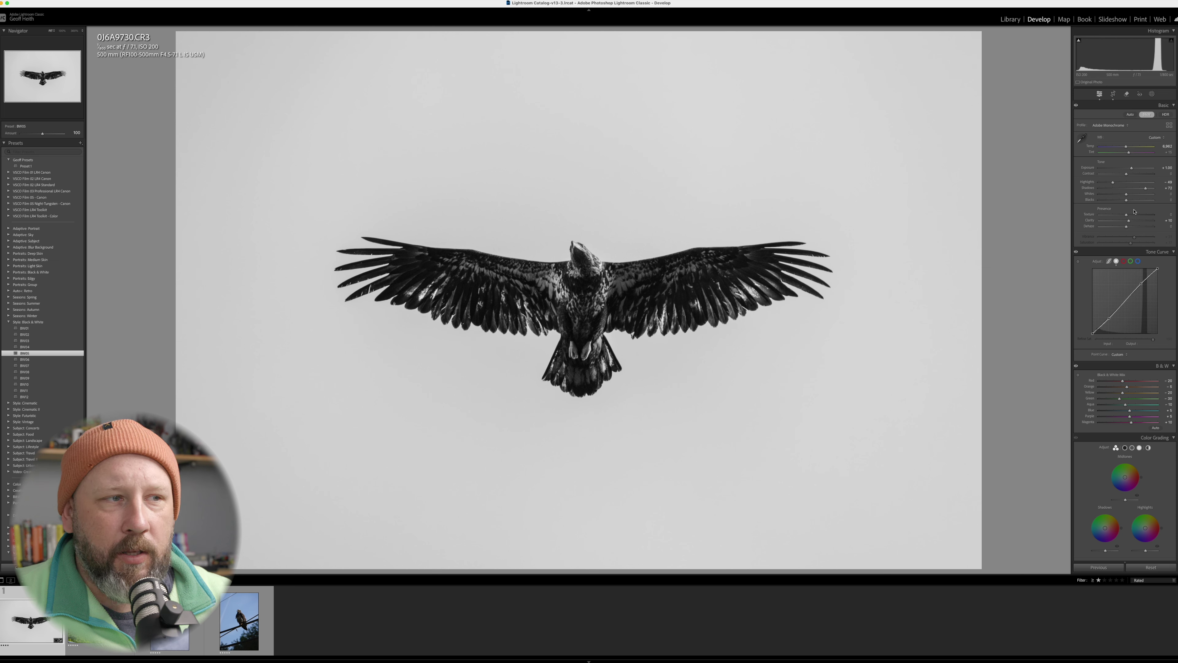
- Cool the black-and-white eagle's temperature, raise its exposure and highlights, and check the head and feathers close up
left_click_drag(1126, 148, 1128, 183)
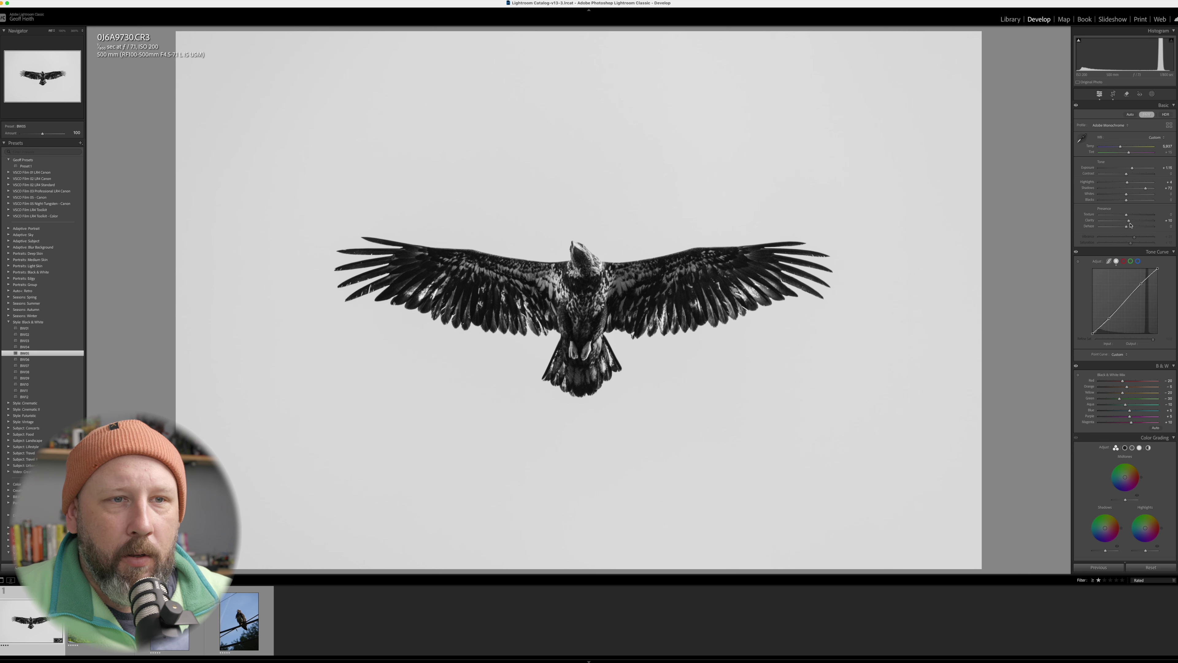
left_click(596, 254)
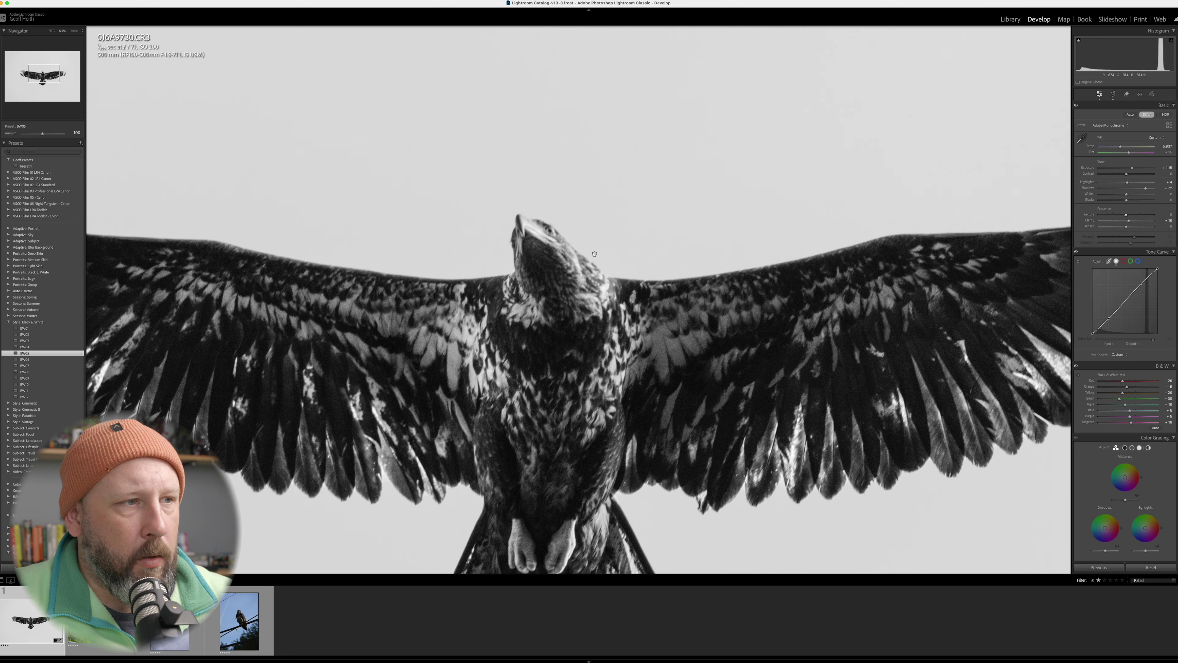
left_click(584, 298)
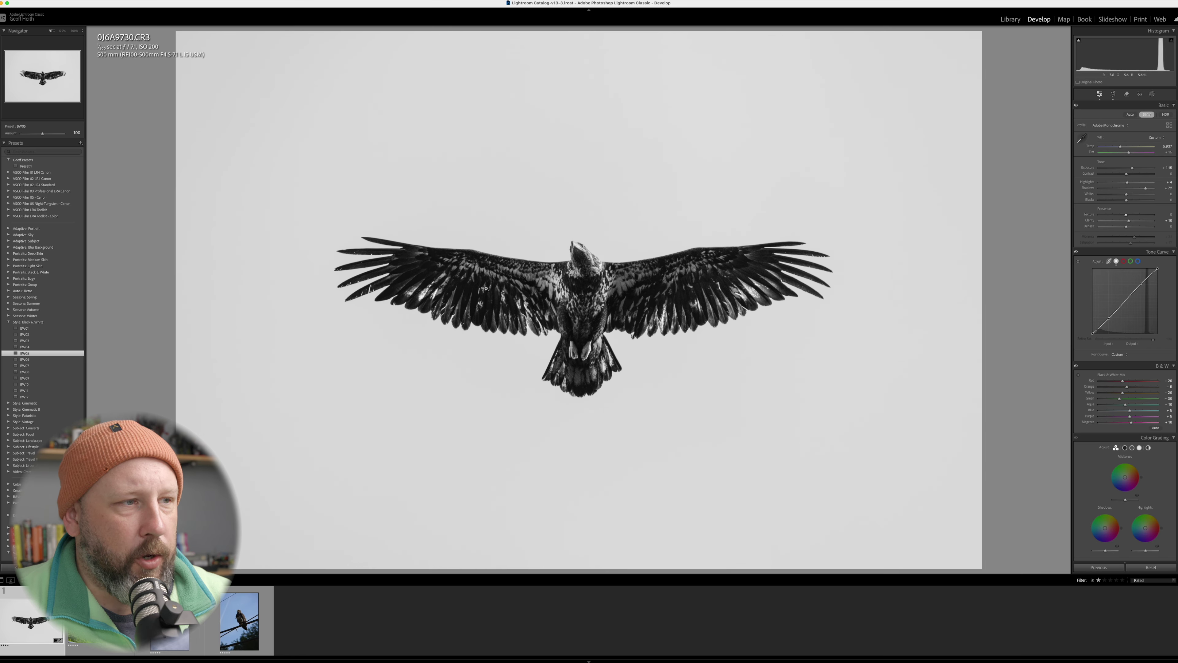
- Denoise the black-and-white flying eagle photo as an enhanced DNG copy and inspect the eagle's head and feathers close up
scroll(1133, 374, "down", 10)
scroll(1133, 374, "down", 5)
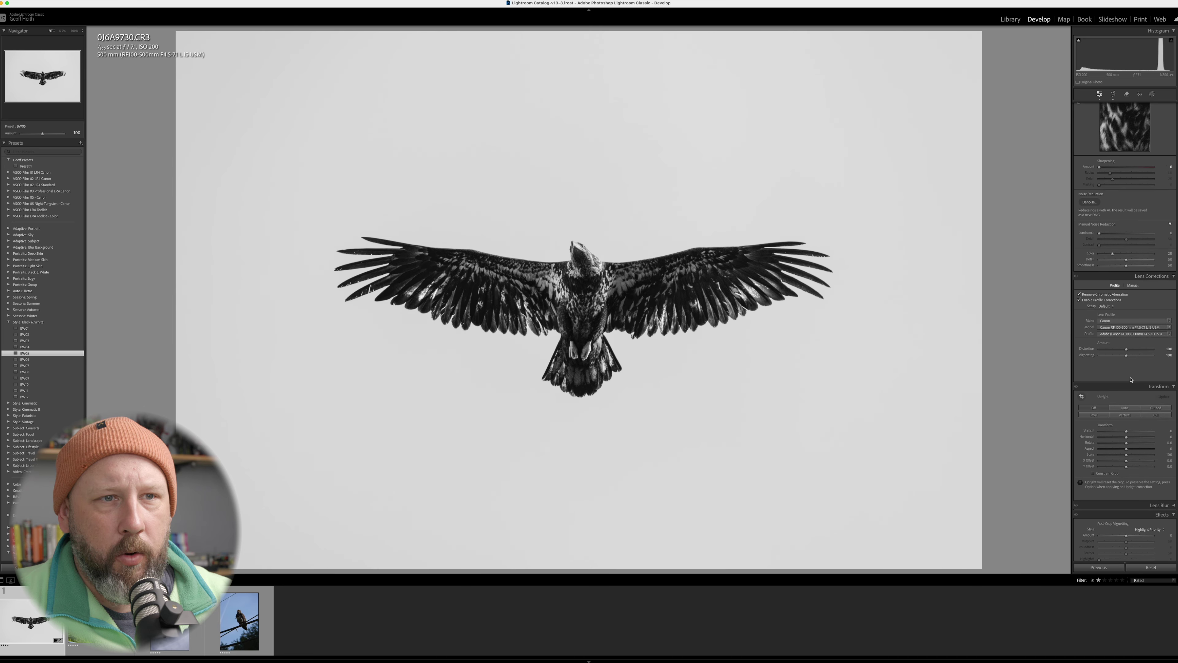
left_click(1087, 202)
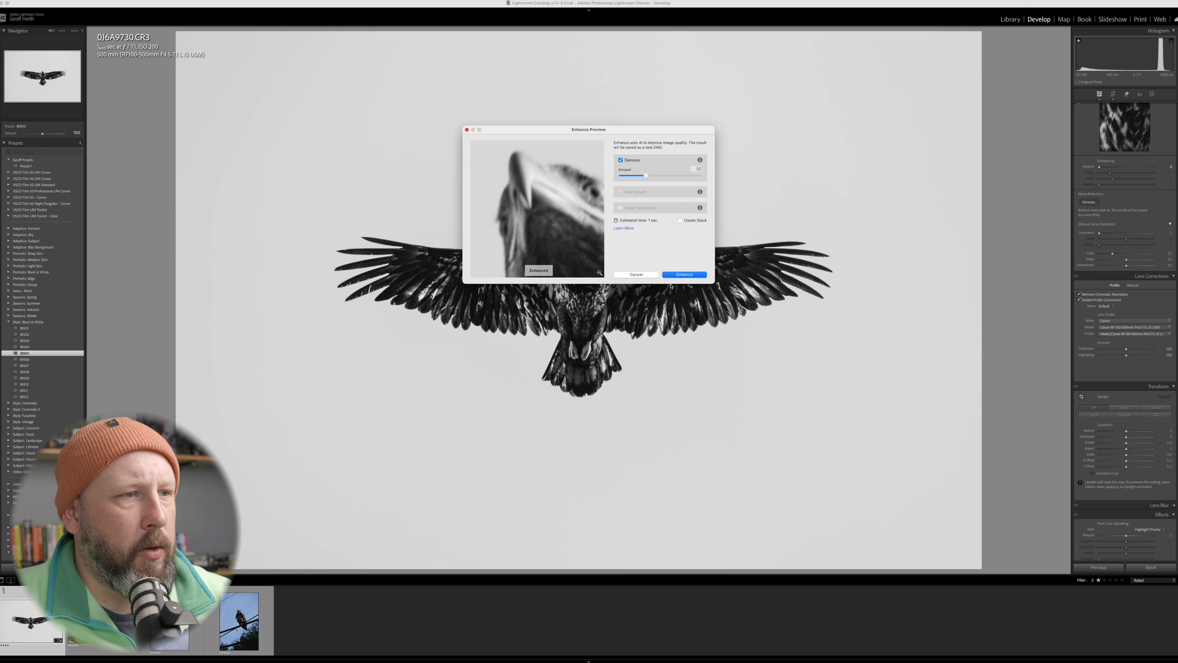
left_click(672, 275)
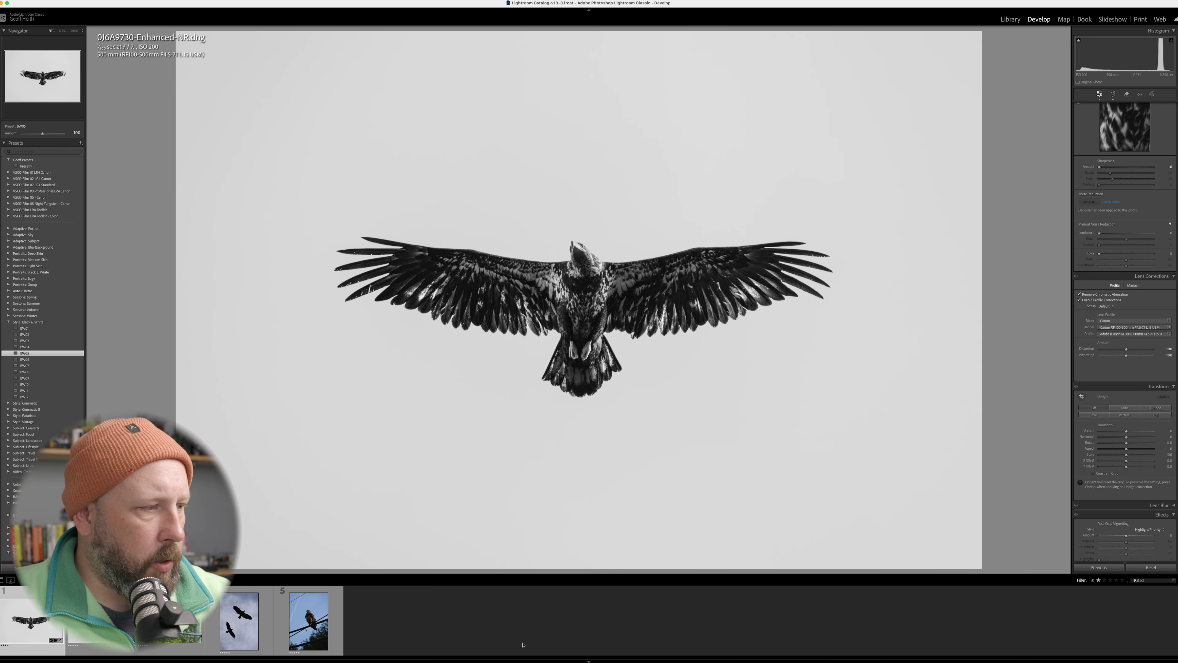
left_click(574, 235)
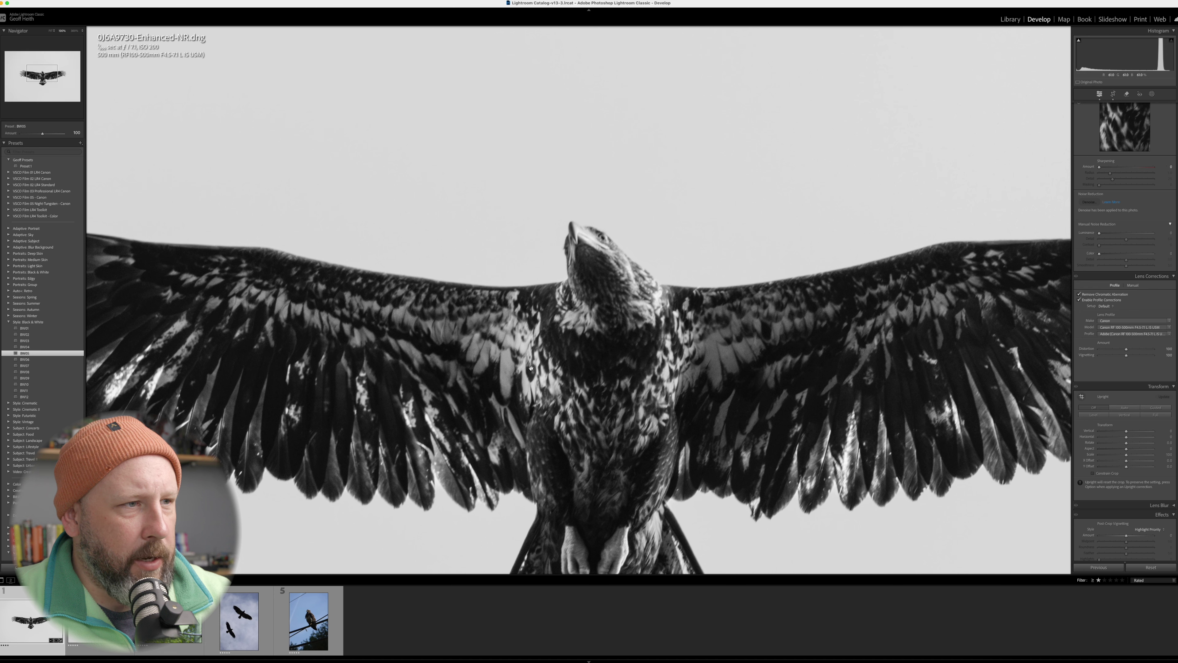
left_click(578, 304)
- Compare the original 0J6A9730.CR3 before and after editing, examining the eagle's head, body and feet close up
key("Right")
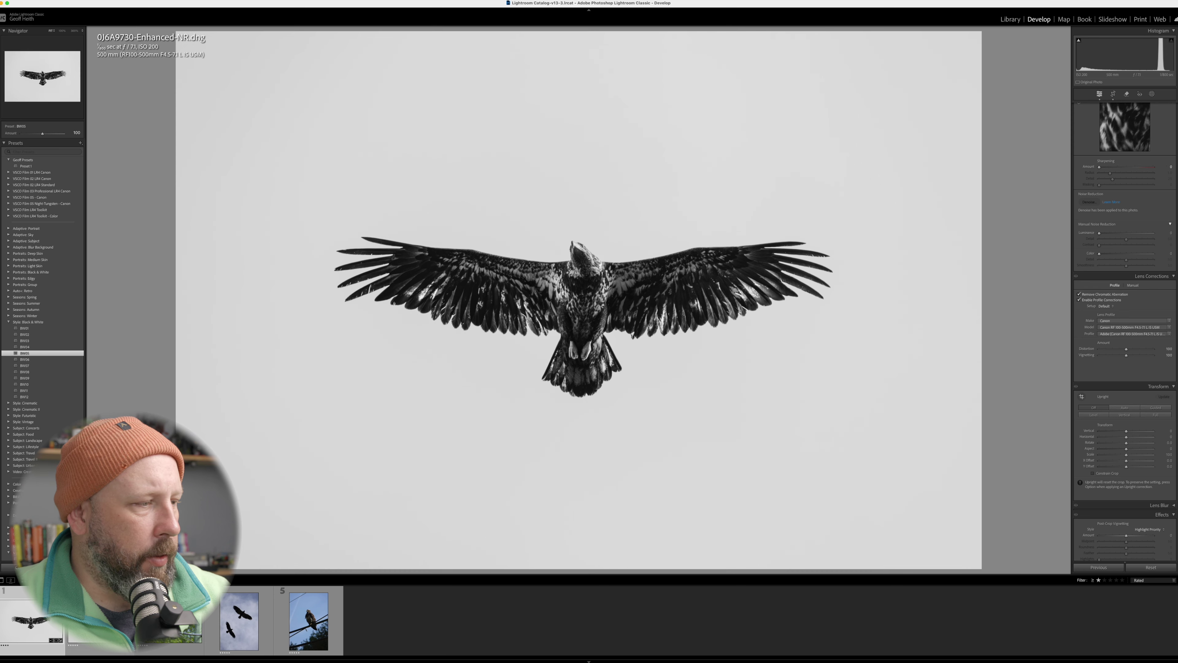
key("y")
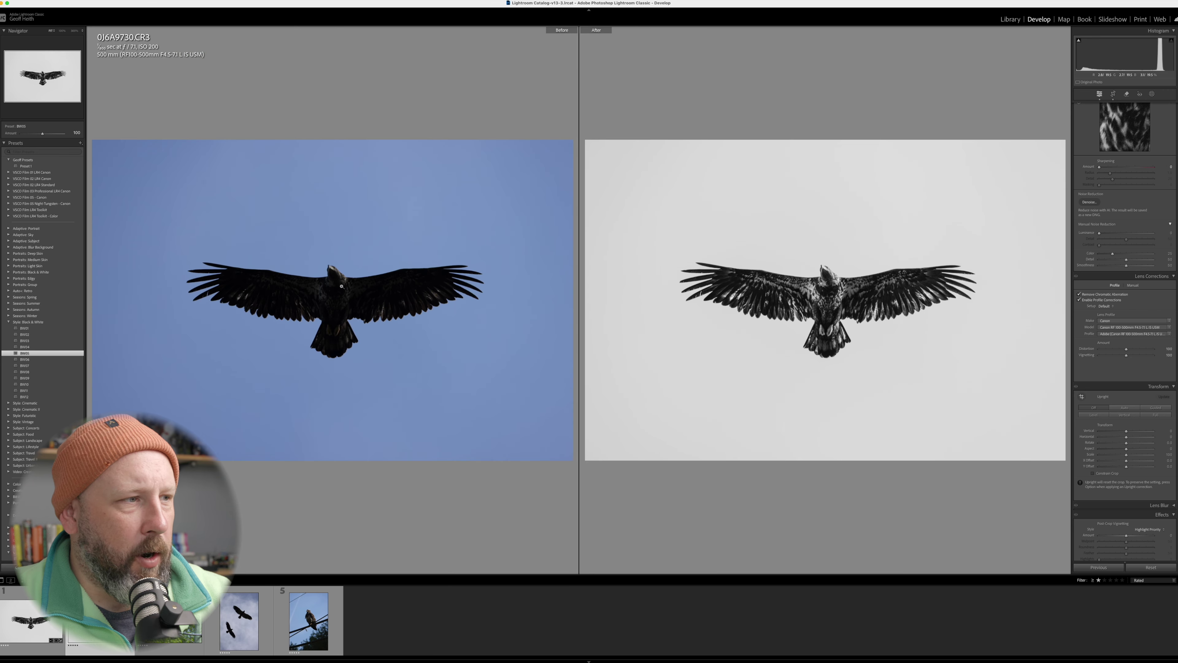
left_click(342, 286)
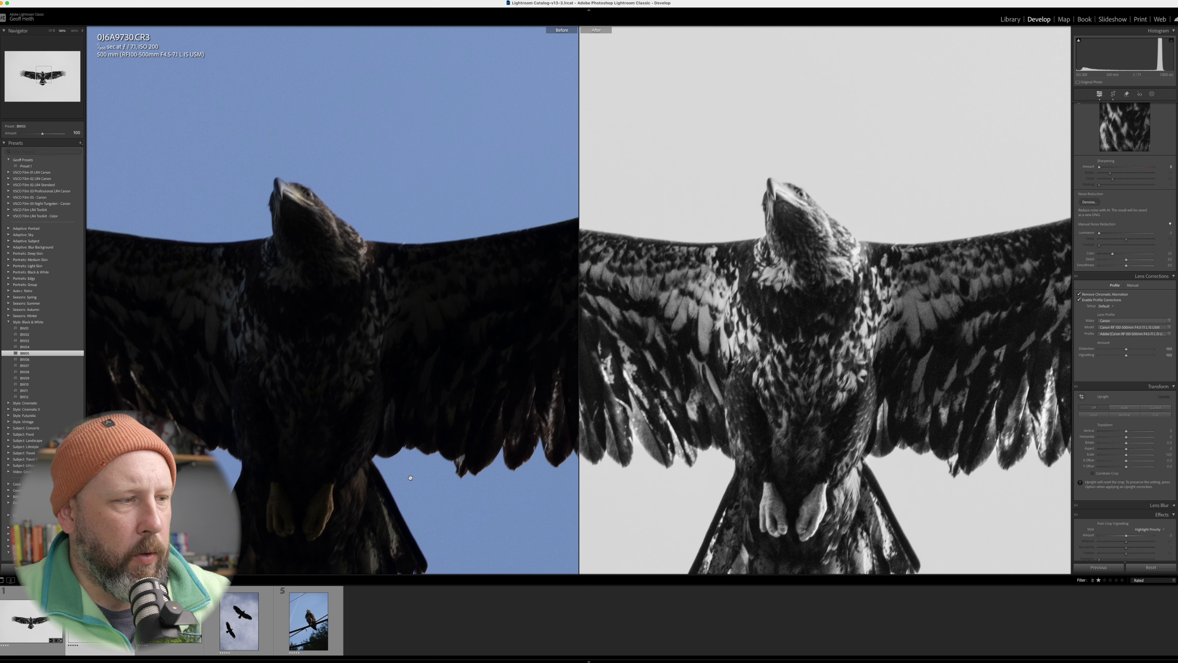
left_click_drag(780, 505, 782, 357)
left_click_drag(342, 263, 282, 348)
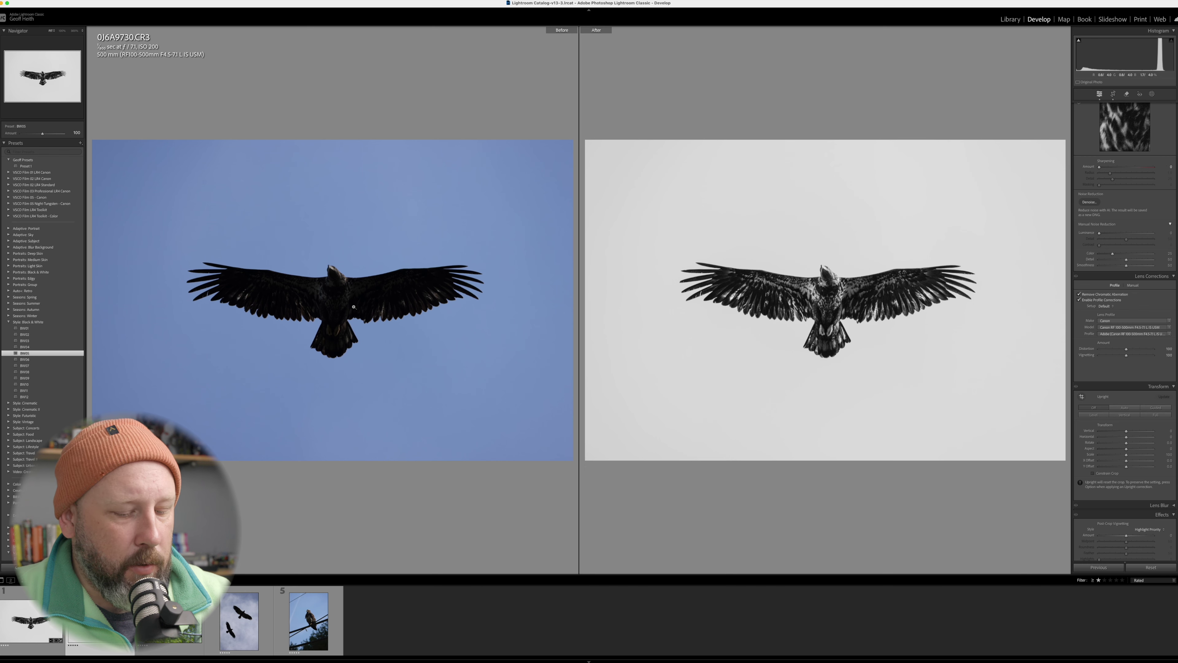
key("y")
- Crop the perched eagle photo 0J6A9759.CR3 with a free aspect ratio to a tight vertical frame around the bird's upper body
key("Right")
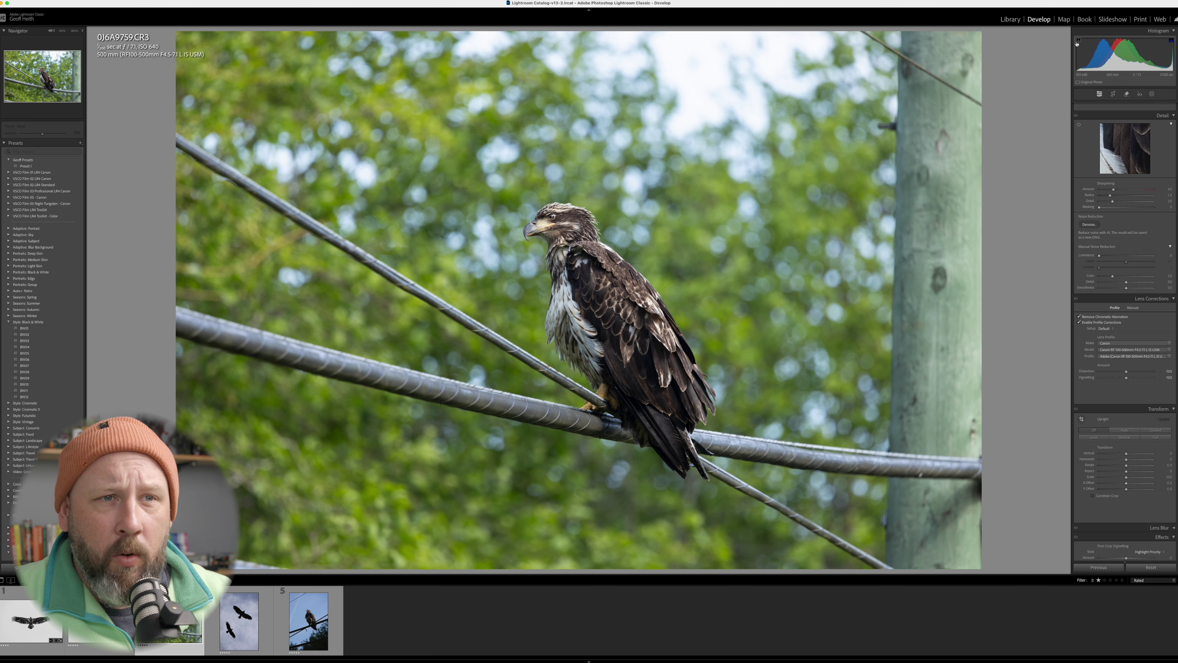
left_click(1112, 94)
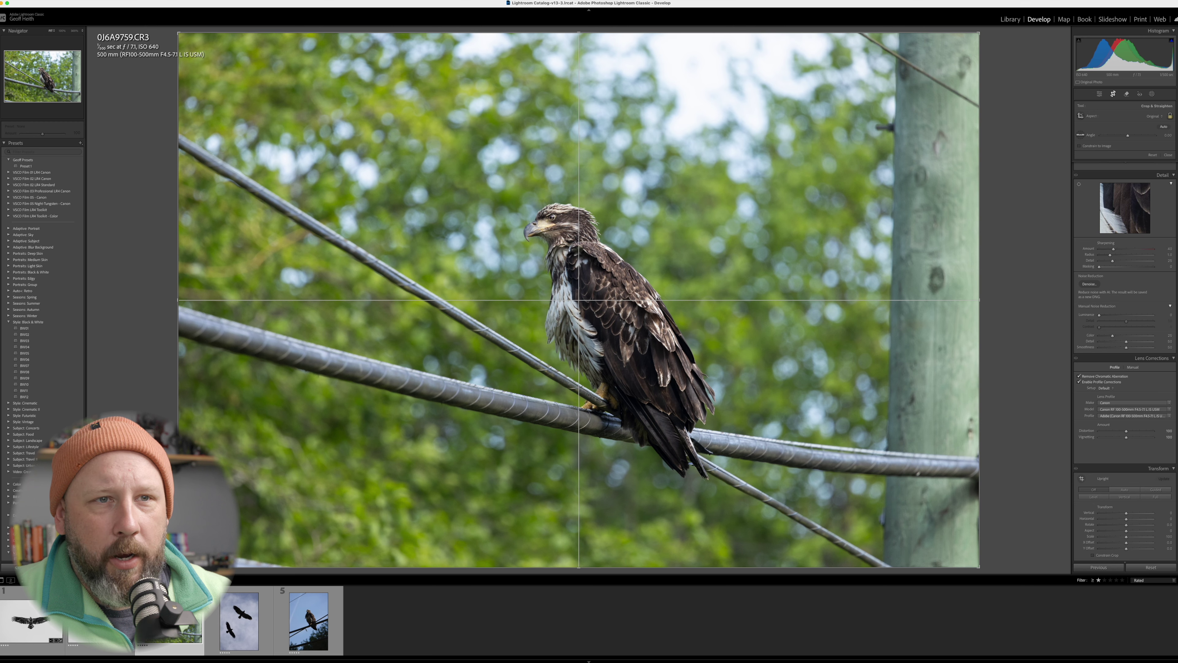
left_click(1168, 117)
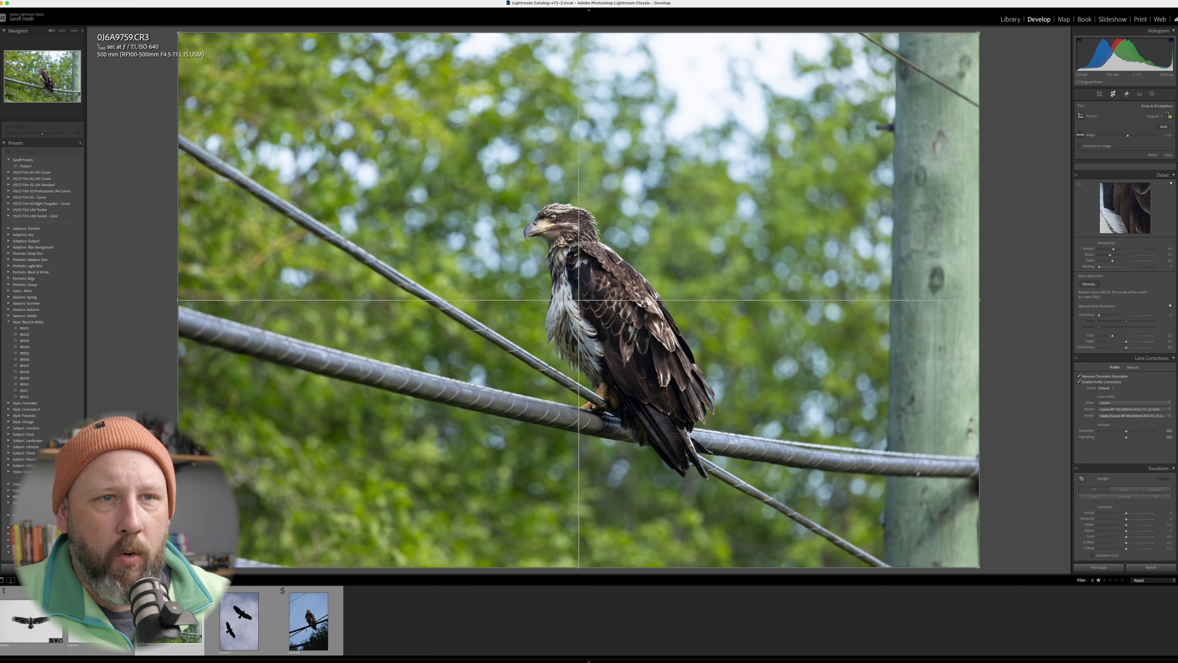
left_click_drag(180, 300, 344, 302)
left_click_drag(724, 297, 837, 302)
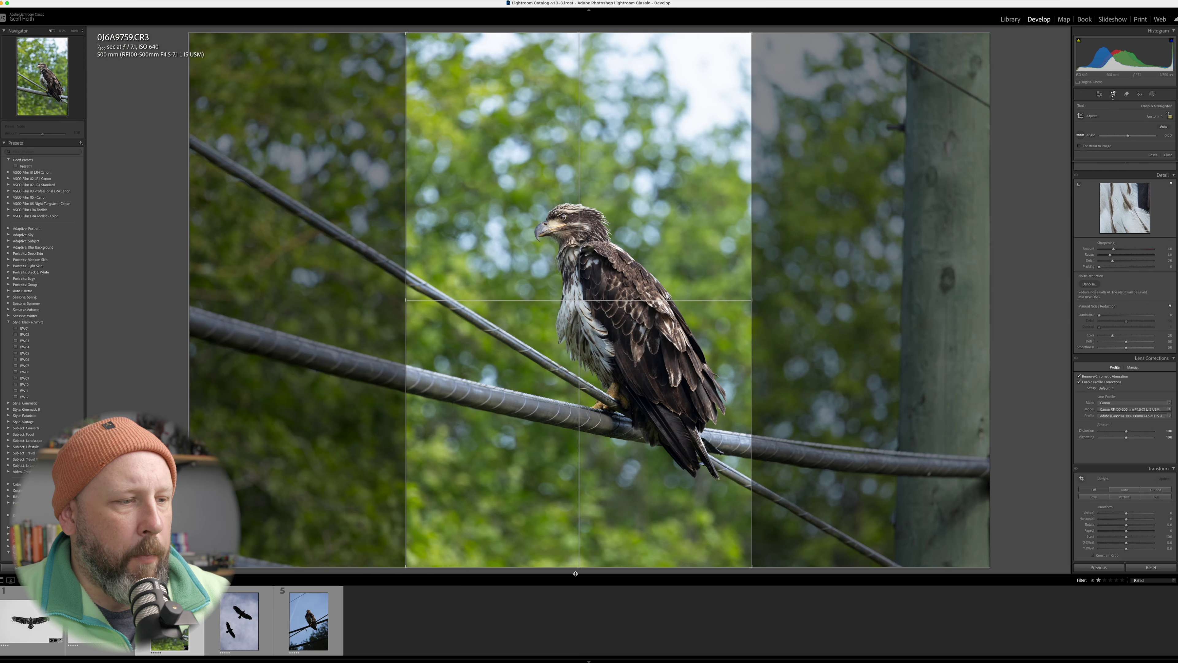
left_click_drag(575, 574, 575, 495)
left_click_drag(429, 307, 431, 305)
left_click_drag(752, 287, 691, 285)
left_click_drag(578, 119, 577, 158)
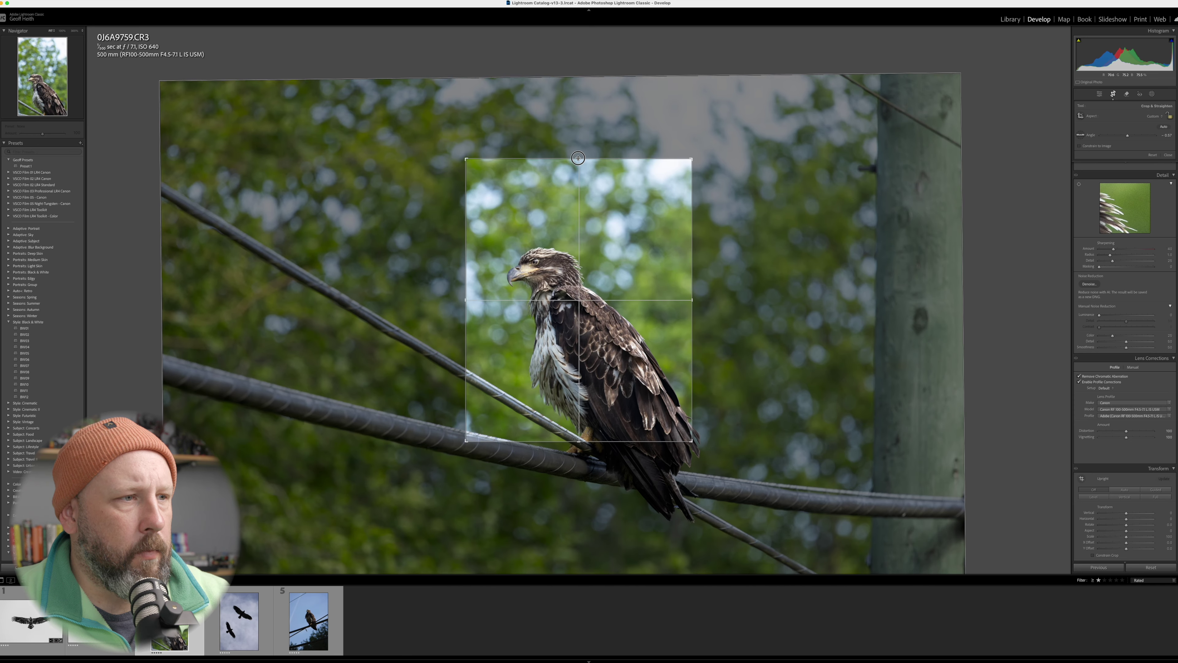
left_click_drag(469, 279, 502, 297)
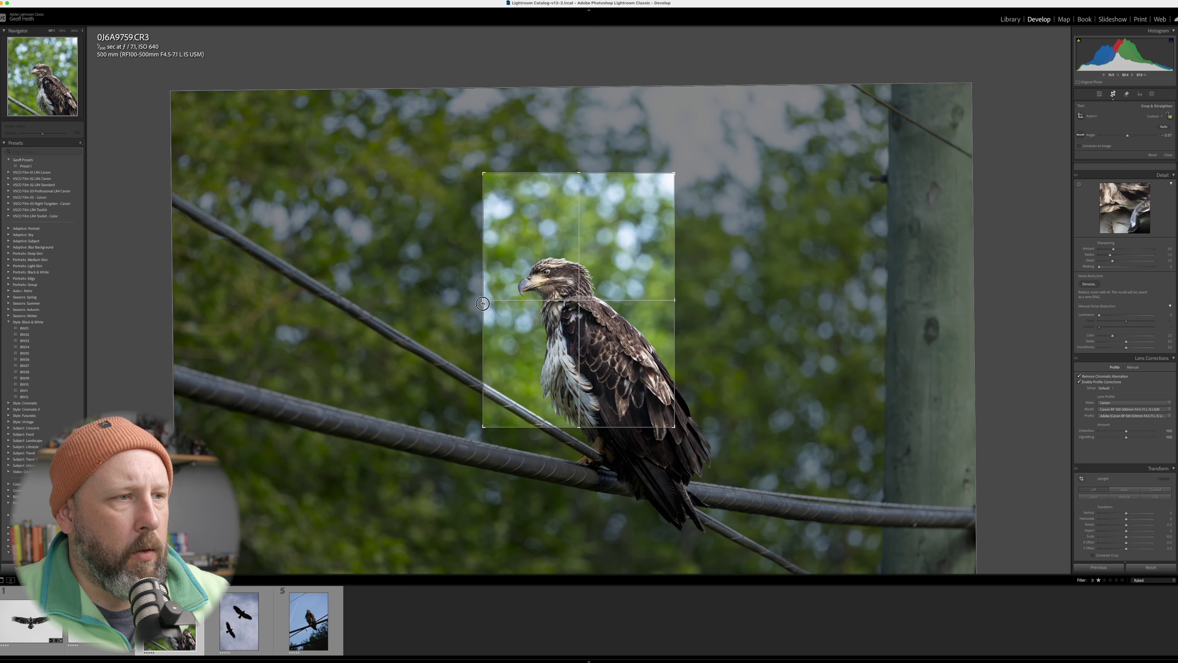
- Set the perched eagle's crop to the 5 x 7 aspect ratio and reposition the bird within it
left_click(1154, 119)
left_click(1150, 146)
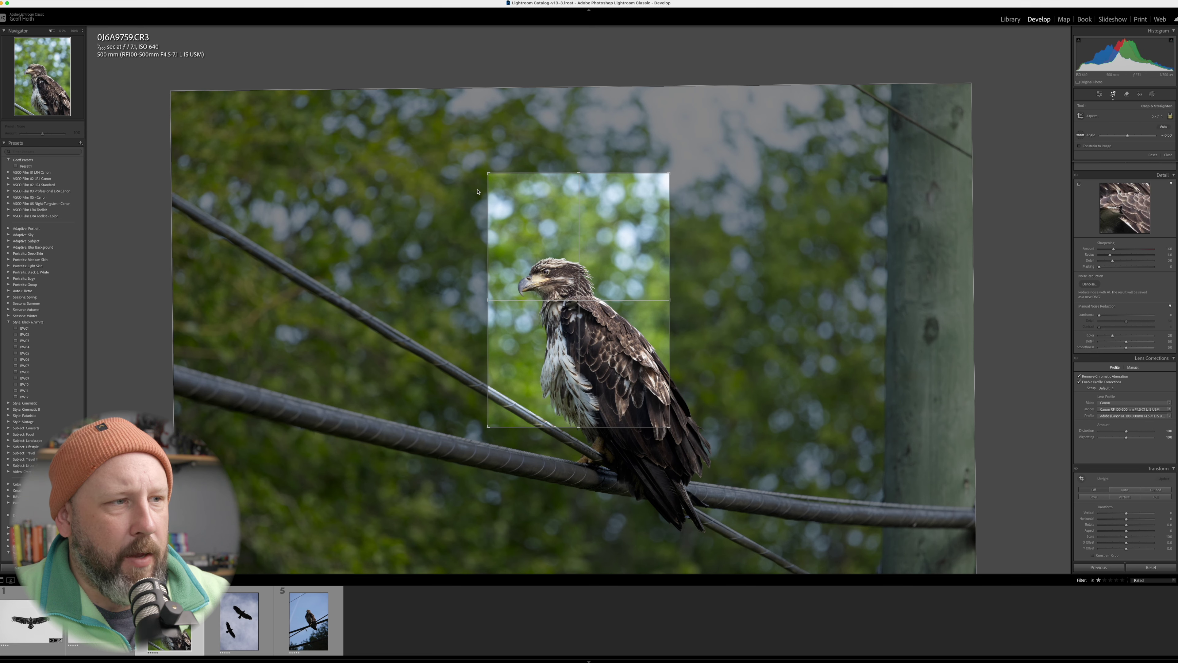
mouse_move(532, 271)
left_mouse_down()
mouse_move(564, 285)
mouse_move(550, 265)
left_mouse_up()
key("Return")
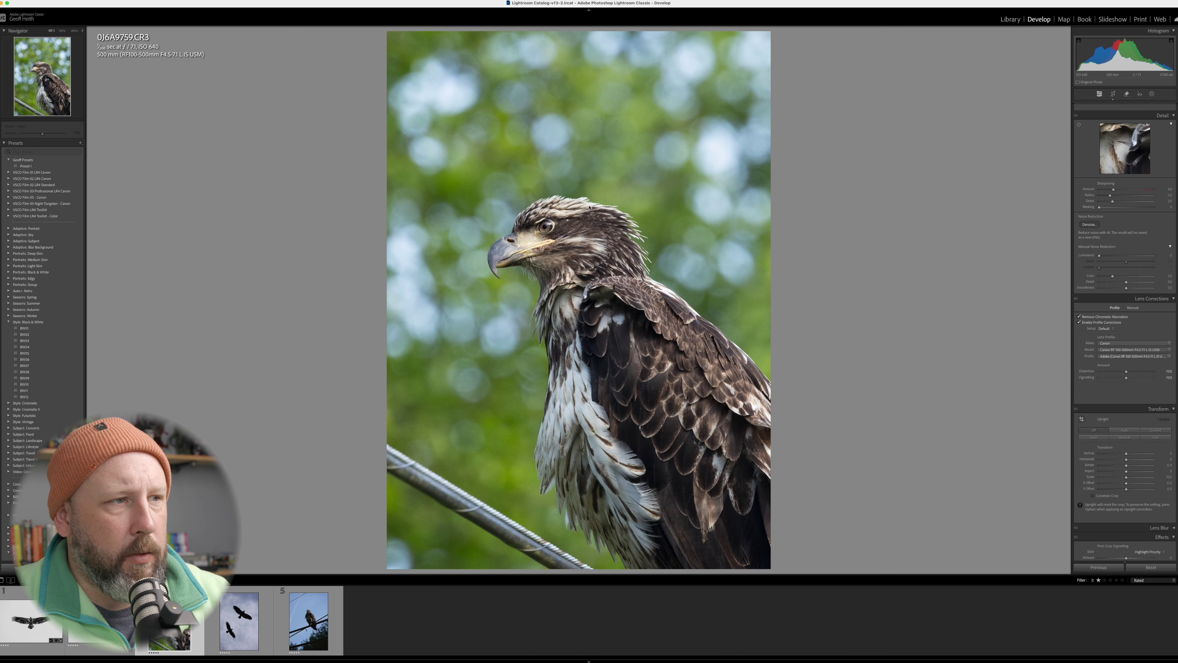
- Tighten the perched eagle's crop from below and shift it right, giving more background above the head
left_click(1112, 94)
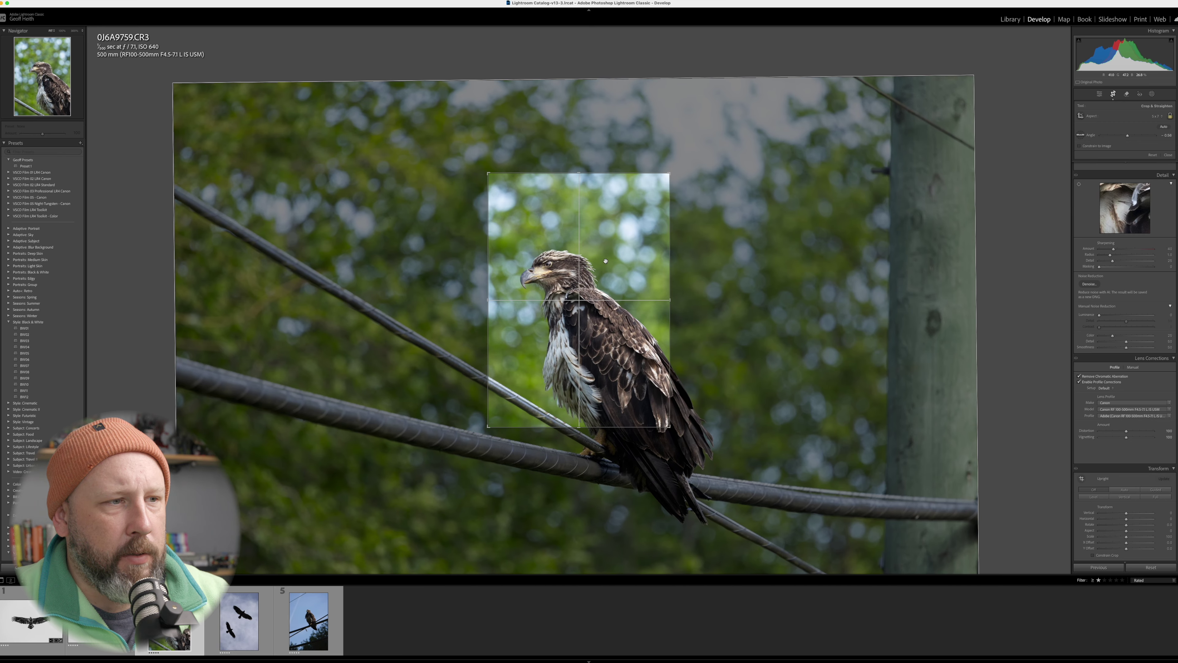
key("Return")
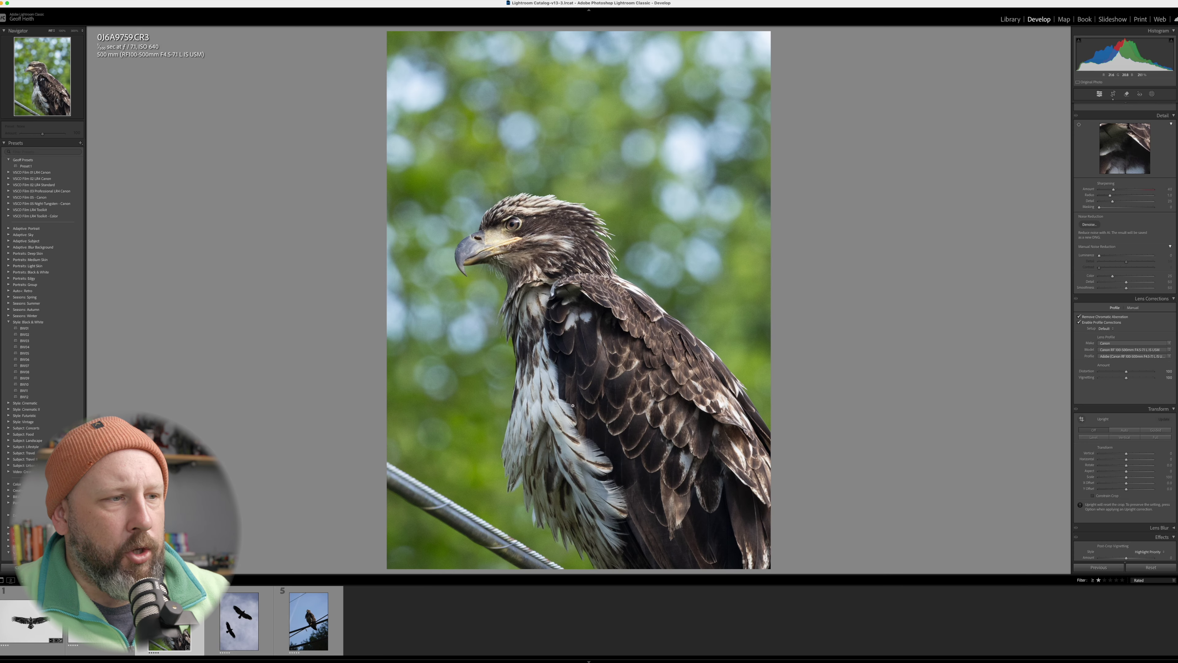
key("r")
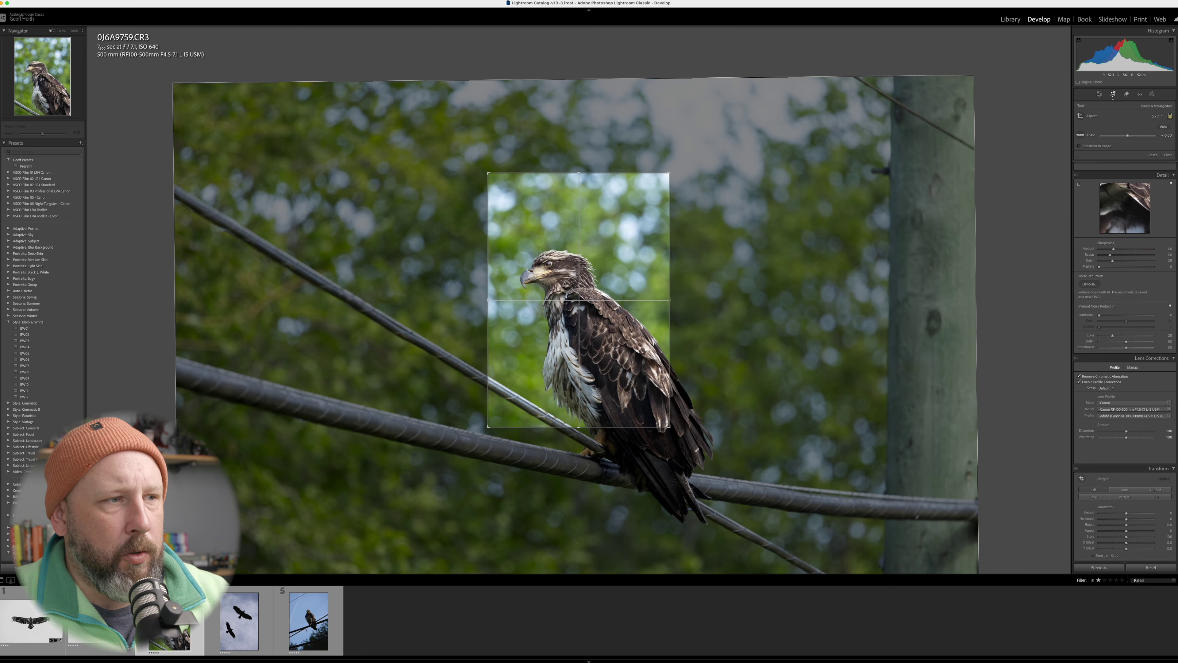
left_click_drag(582, 425, 585, 404)
key("Return")
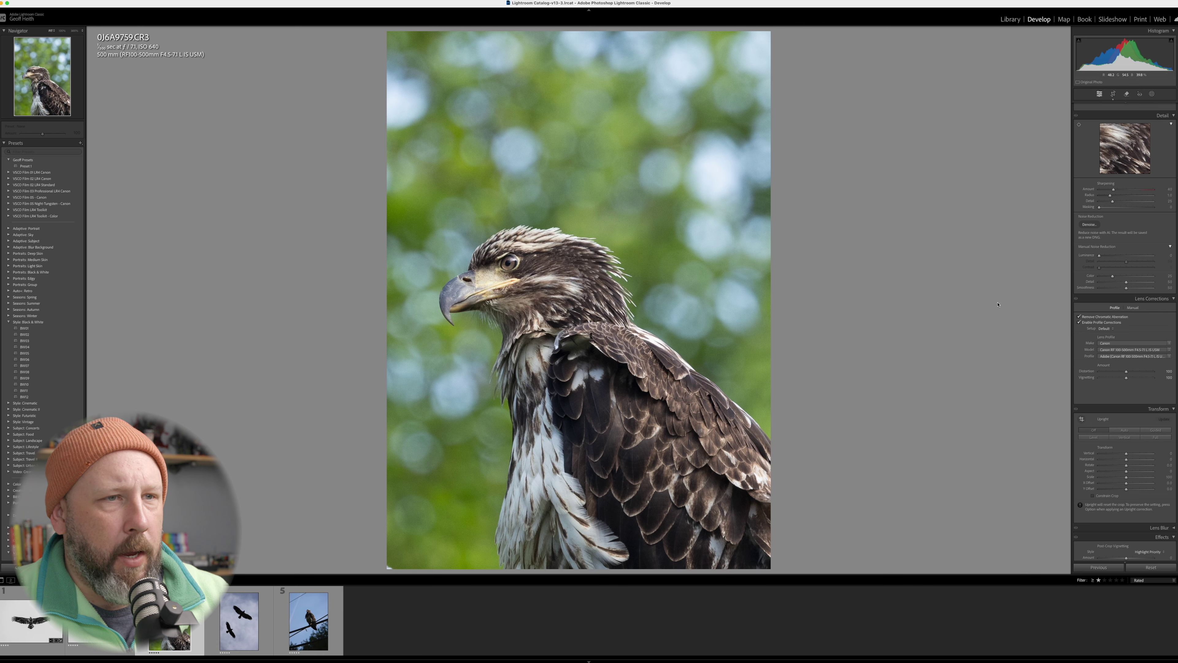
- Reposition the crop so the perched eagle's head sits in the upper part of the frame and the beak near its edge
left_click(1113, 94)
left_click_drag(523, 348, 525, 299)
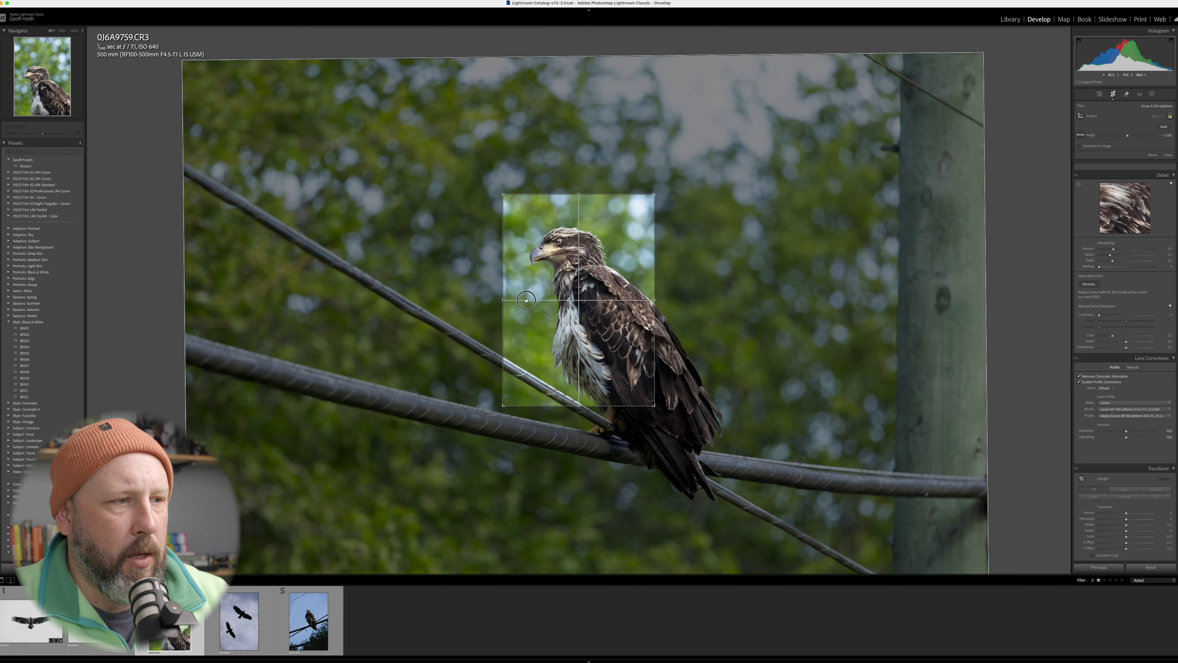
key("Return")
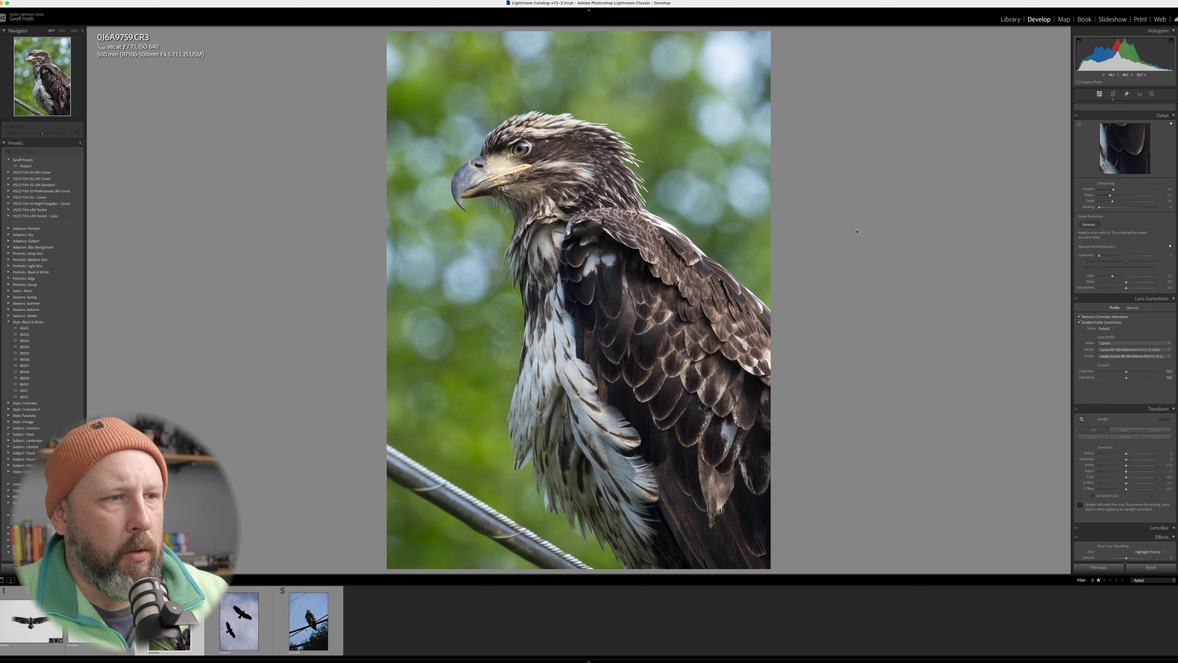
left_click(1113, 95)
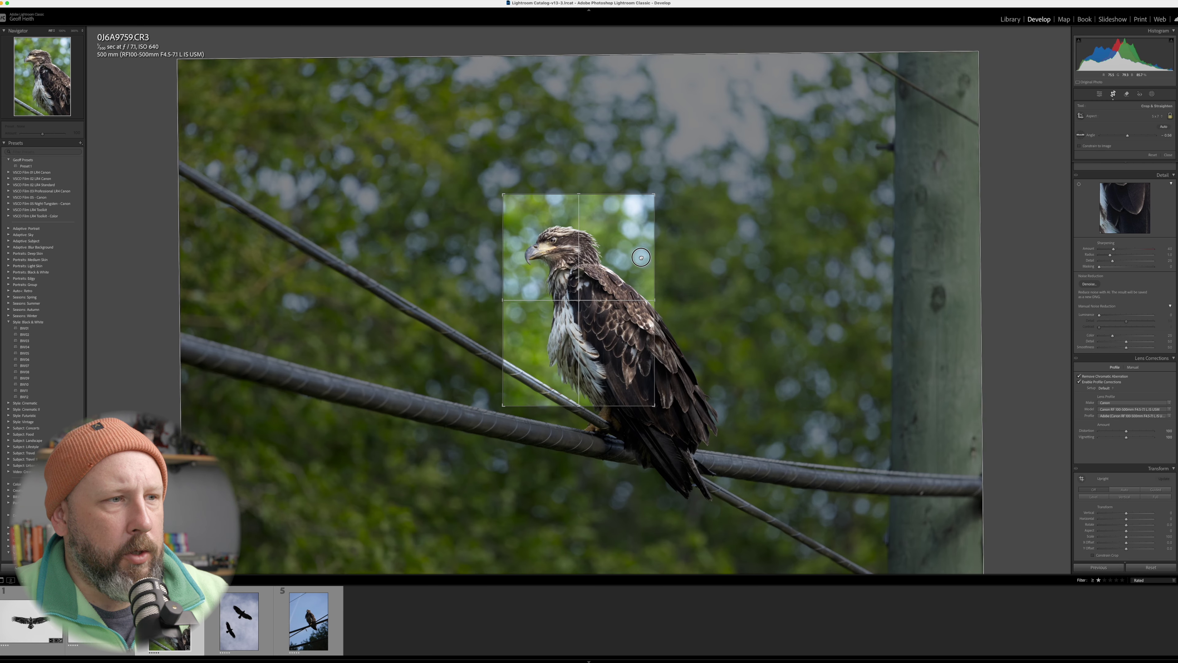
key("Return")
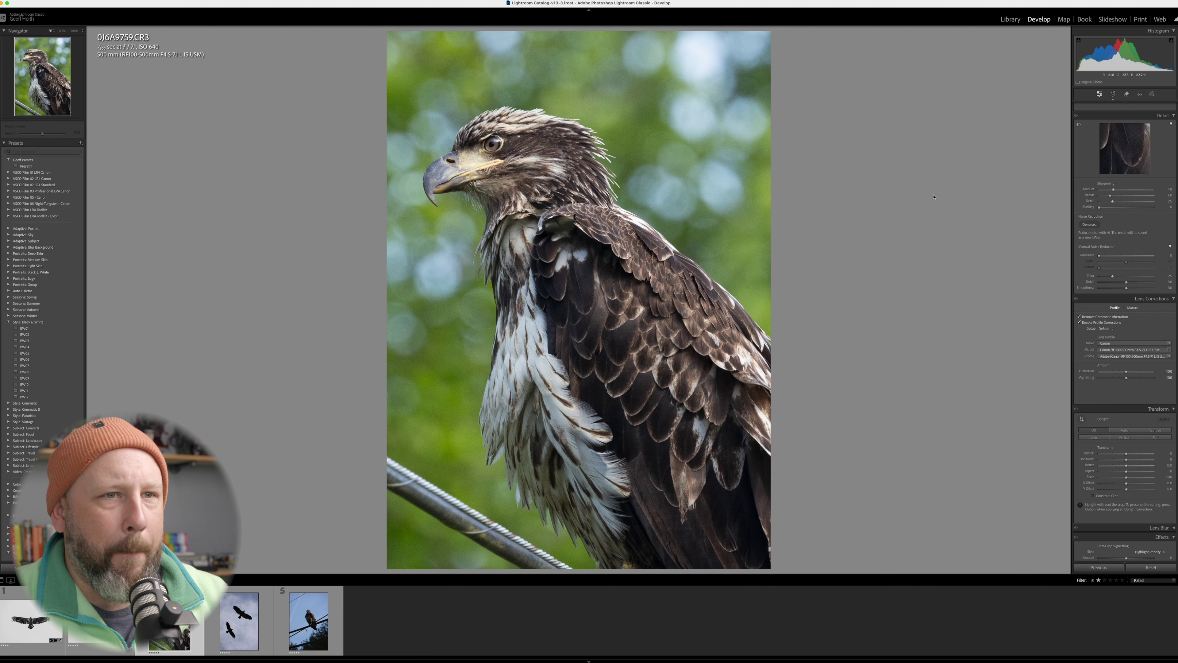
- Crop closer around the perched eagle's head and chest, leaving more space in front of the beak
left_click(1113, 95)
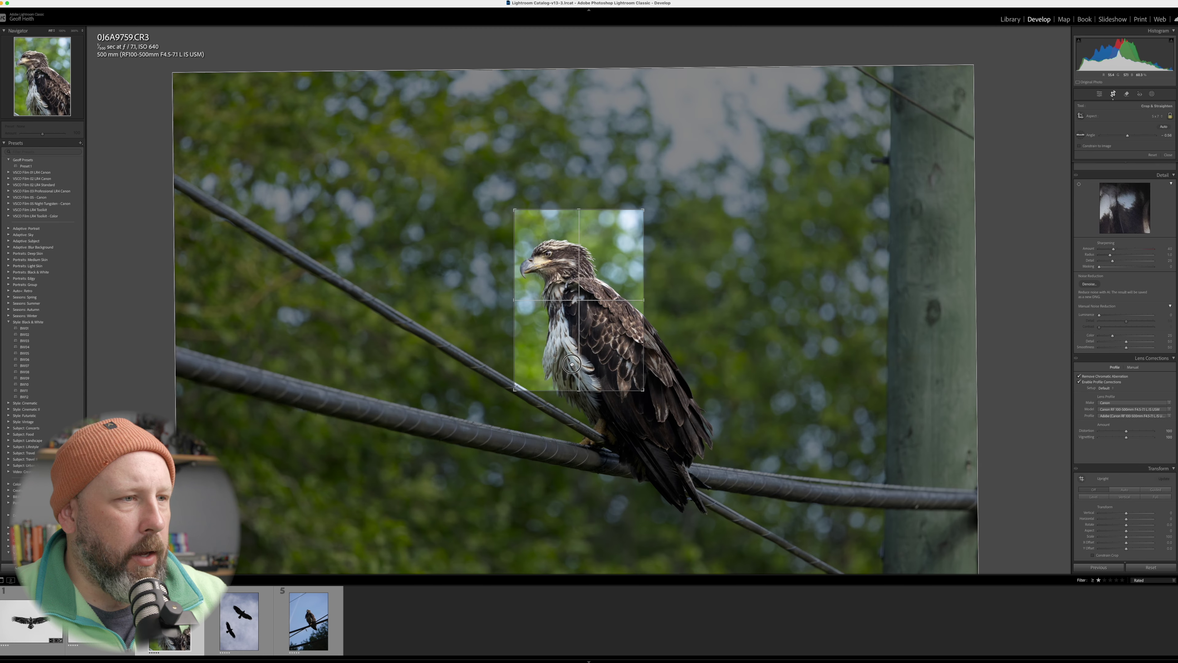
key("Return")
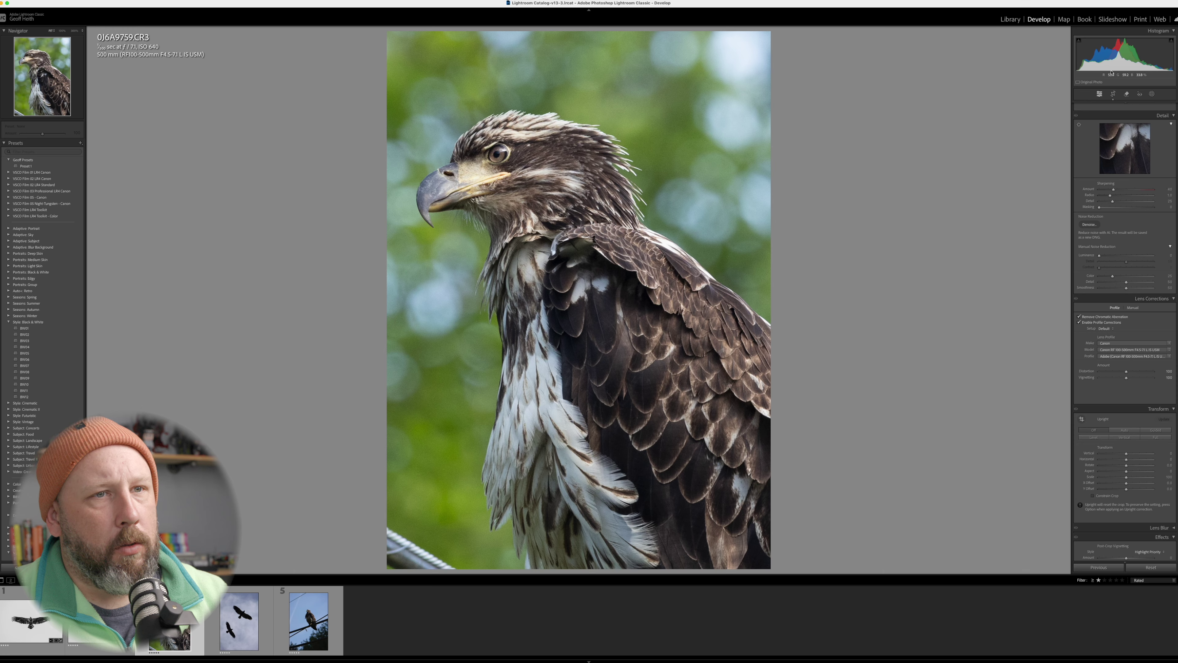
left_click(1112, 94)
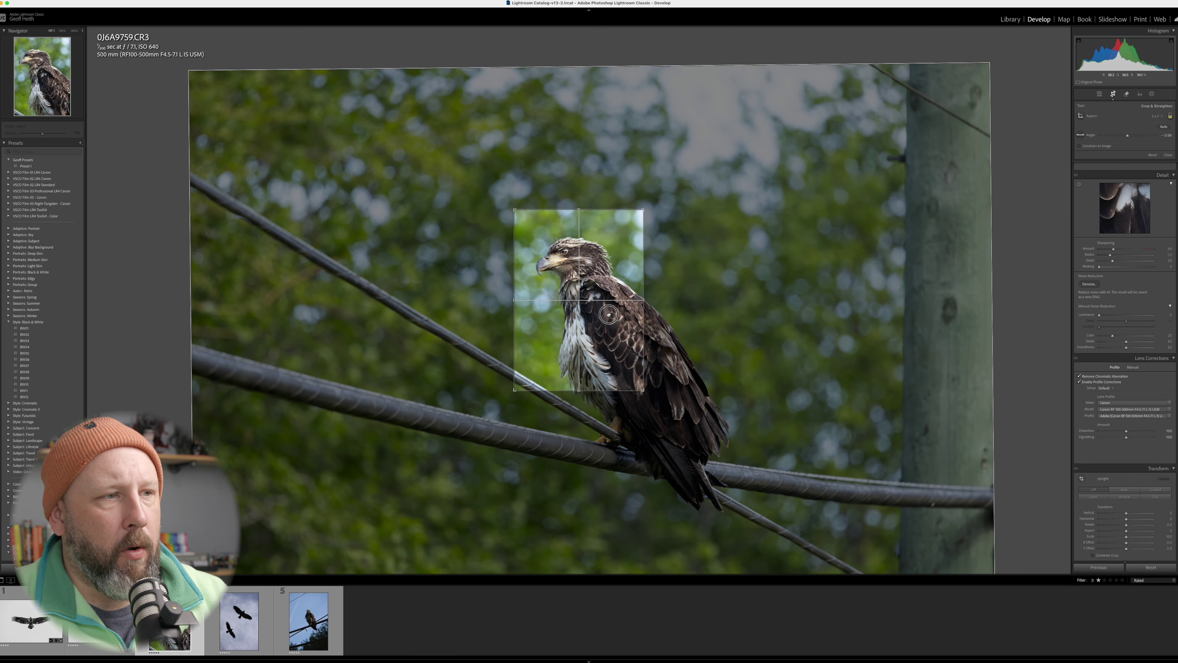
left_click_drag(608, 315, 609, 312)
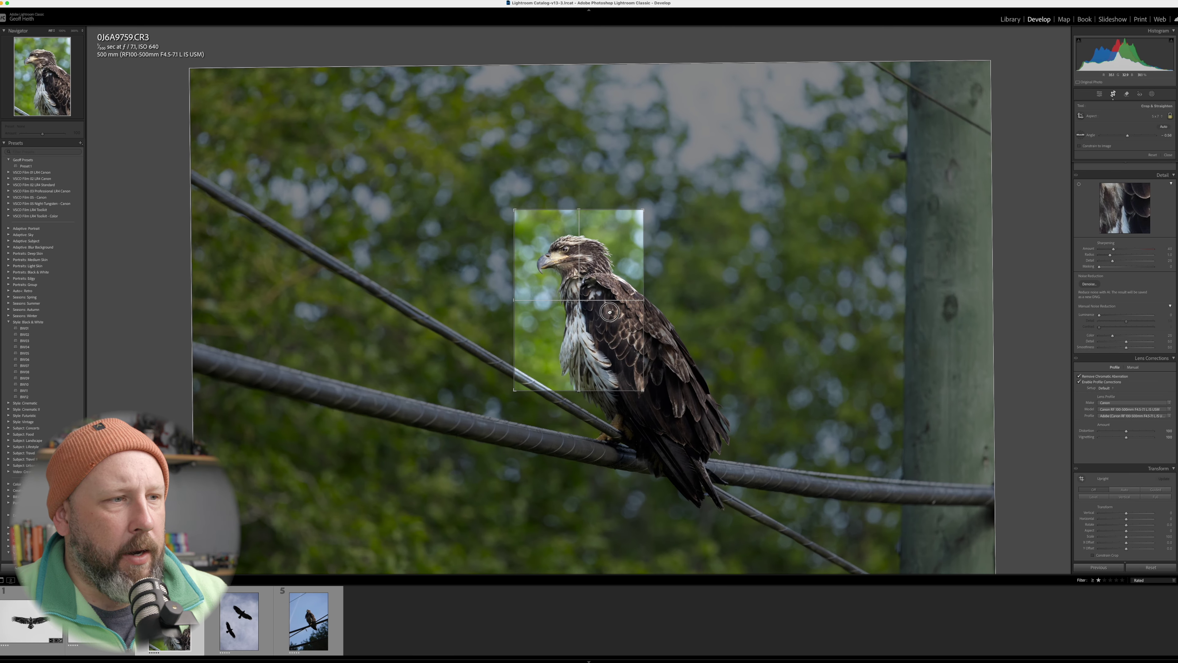
key("Return")
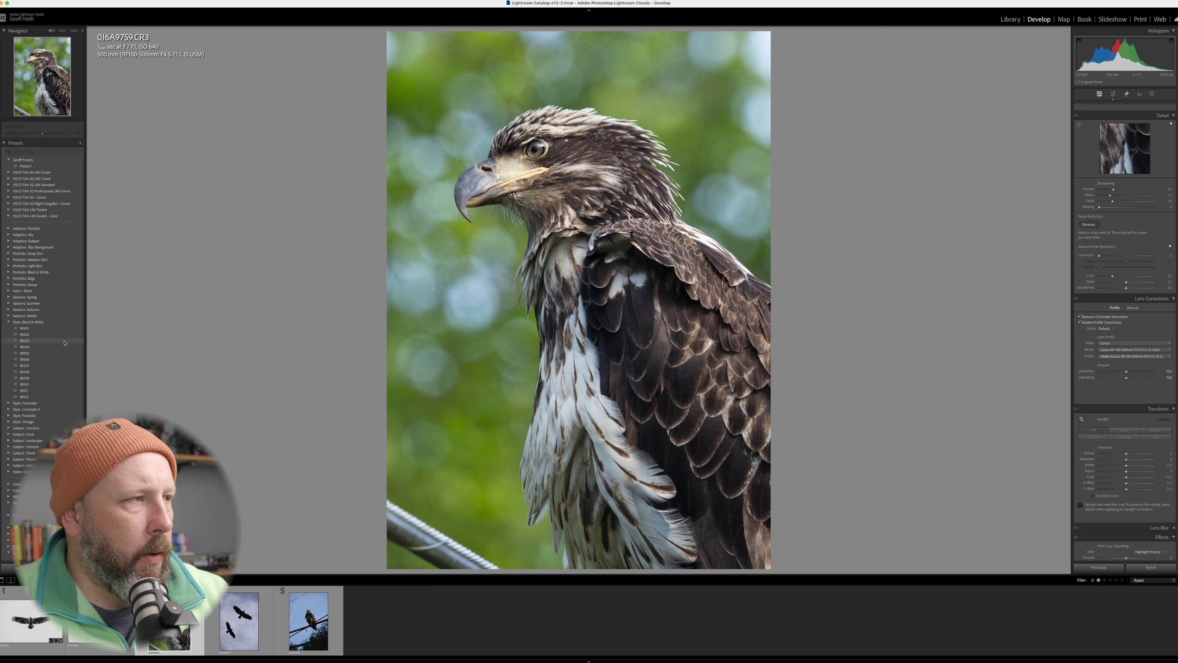
- Apply the Kodak Ultramax 400 Vibrant film preset from the VSCO Film 05 group to the perched eagle photo
left_click(8, 196)
scroll(24, 359, "down", 15)
scroll(23, 360, "down", 10)
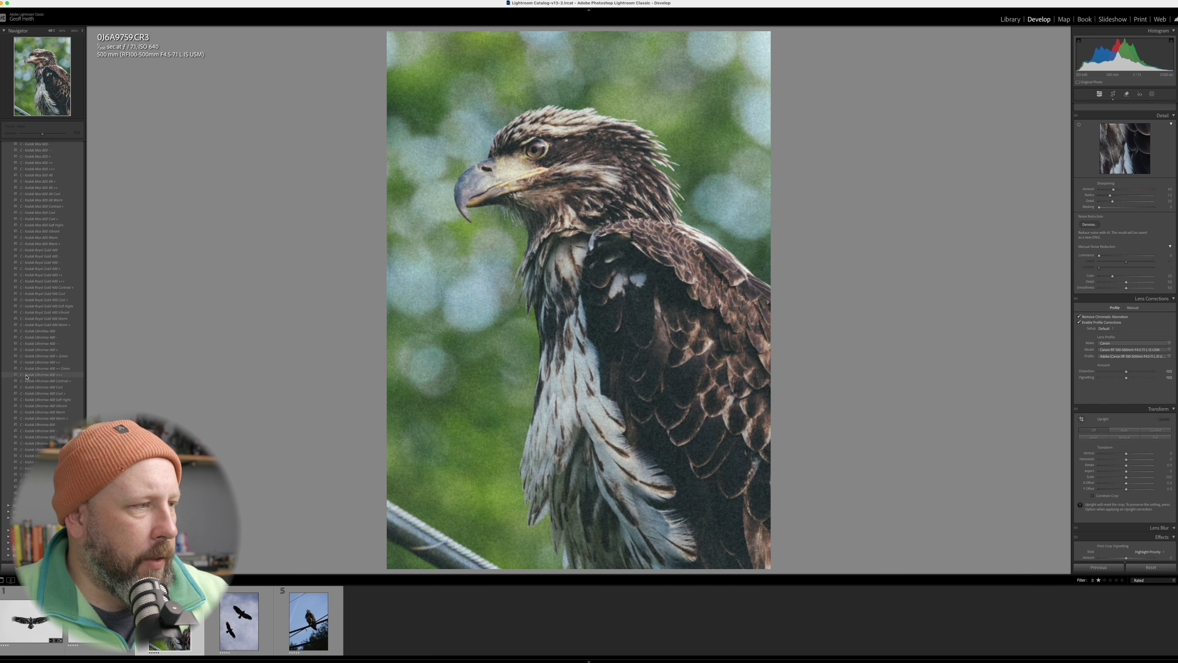
left_click(53, 406)
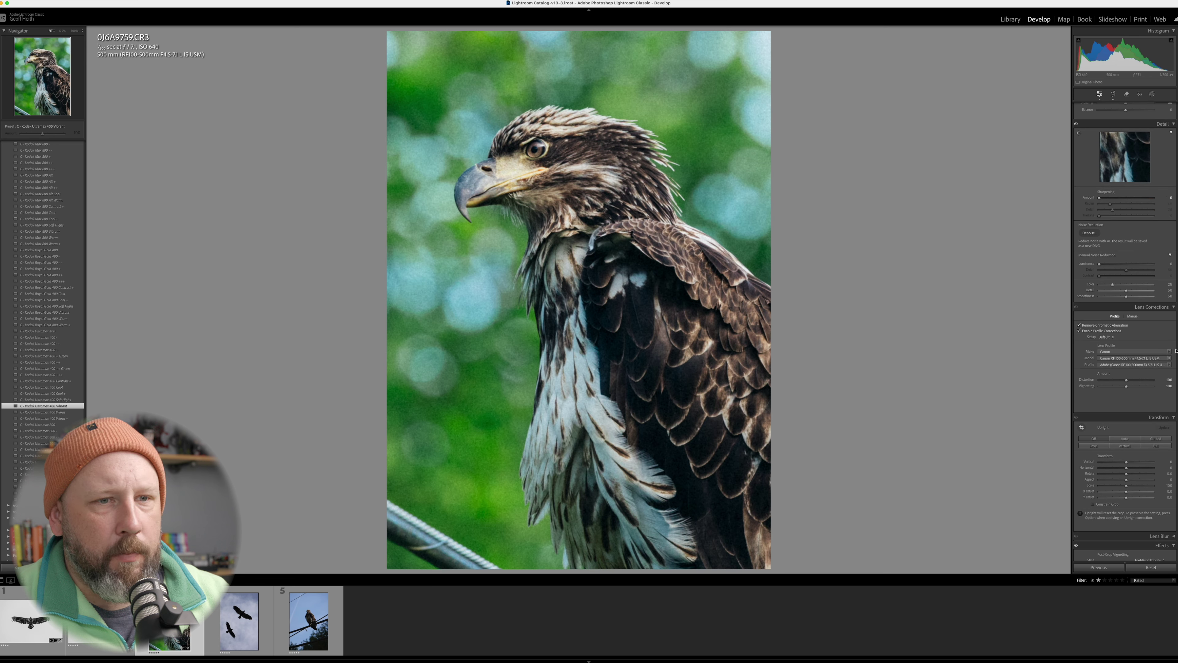
- Reduce the perched eagle photo's grain amount to zero and compare the edit side by side with the unedited version
scroll(1124, 418, "down", 5)
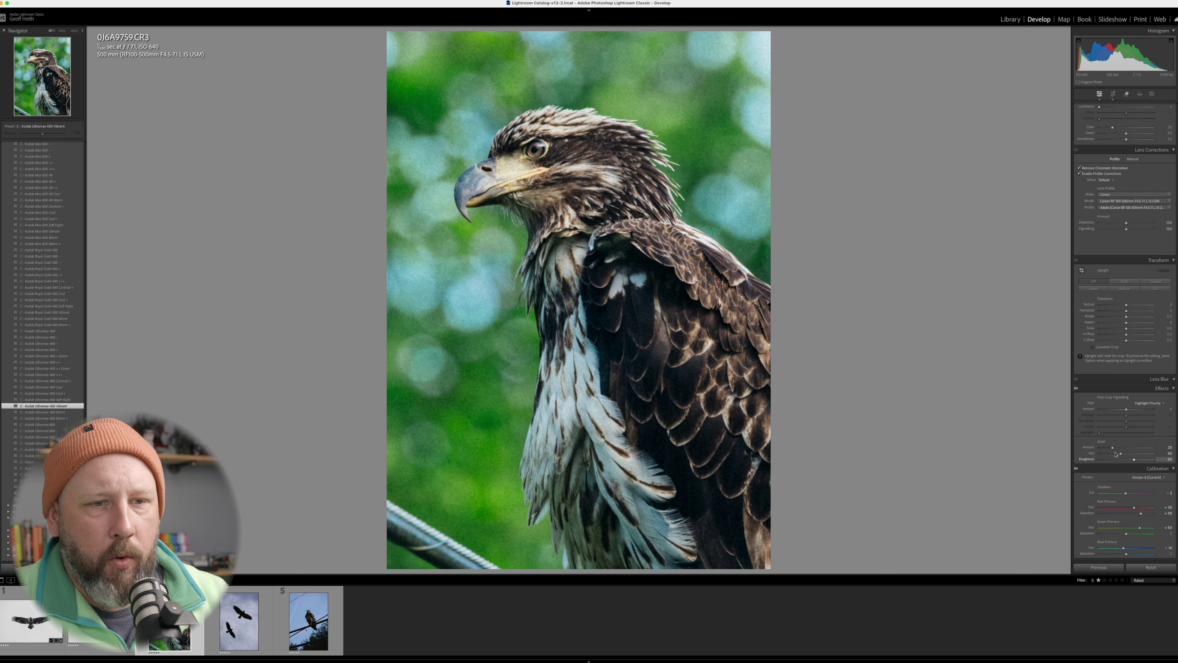
left_click_drag(1112, 447, 1036, 449)
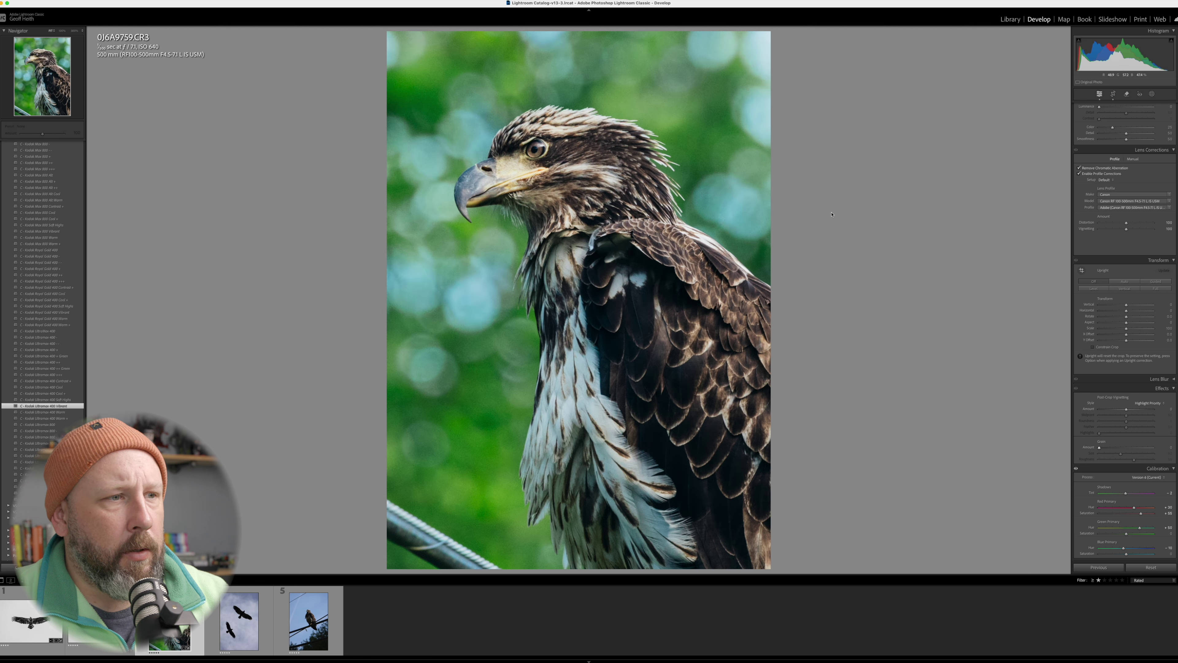
key("y")
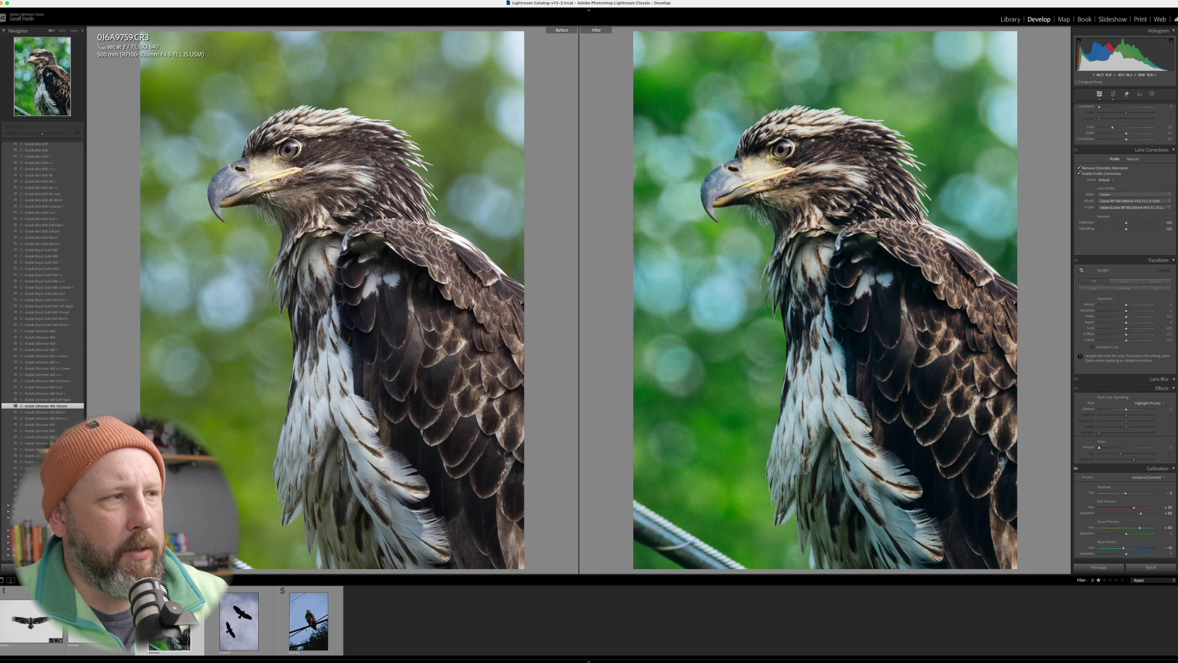
key("y")
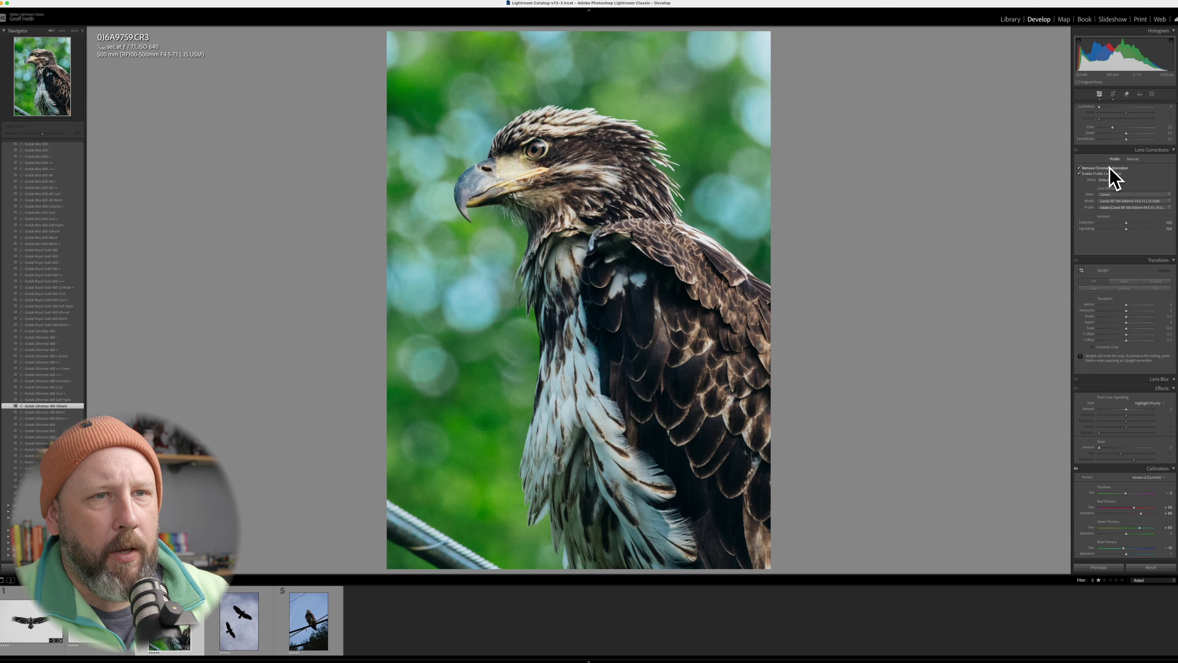
- Warm the white balance temperature of the perched eagle photo to counter its cool cast
scroll(1108, 171, "up", 15)
left_click_drag(1115, 153, 1125, 152)
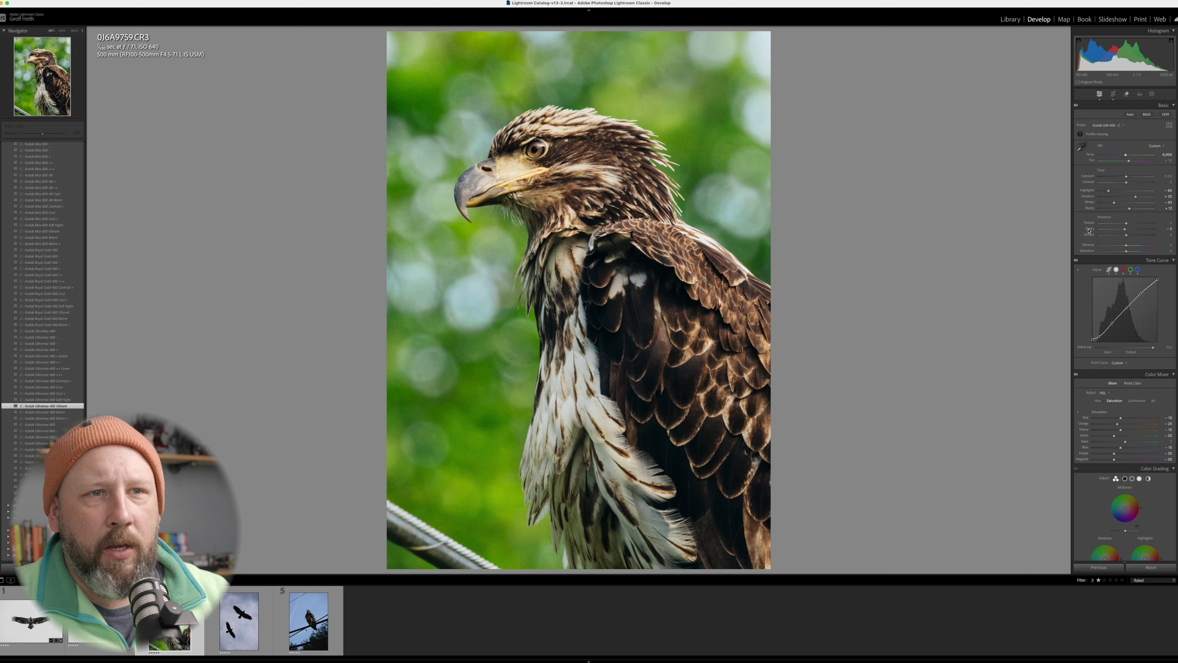
- Remove the cable in the photo's lower-left corner with the generative AI Remove tool
left_click(1127, 94)
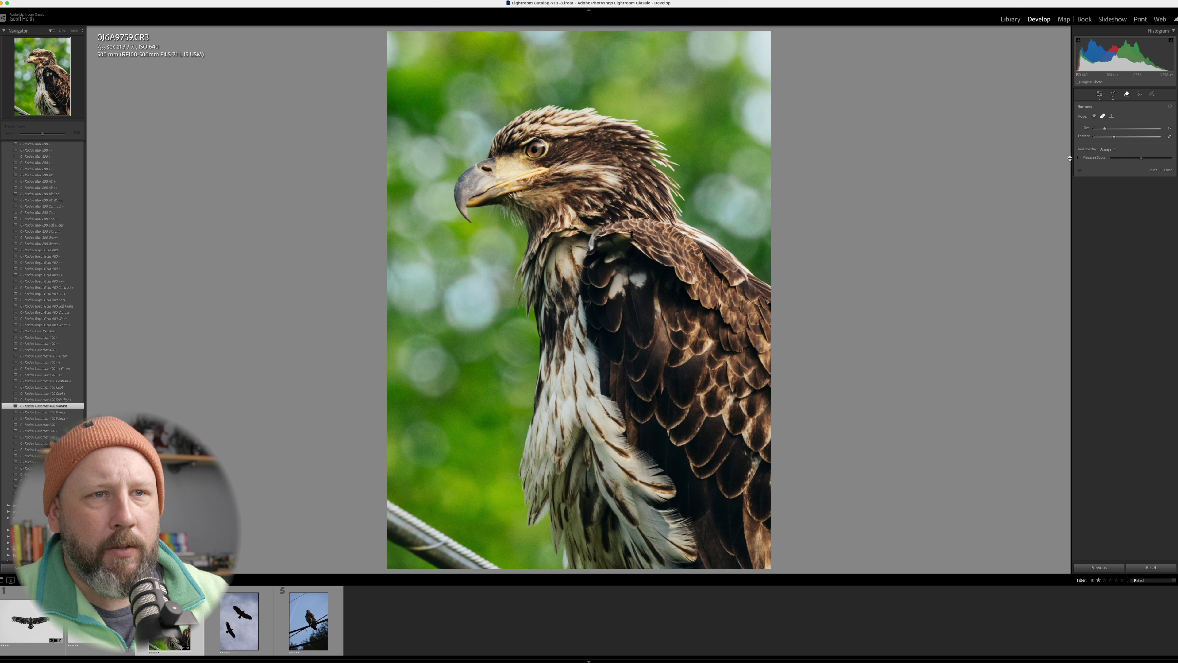
left_click(1095, 116)
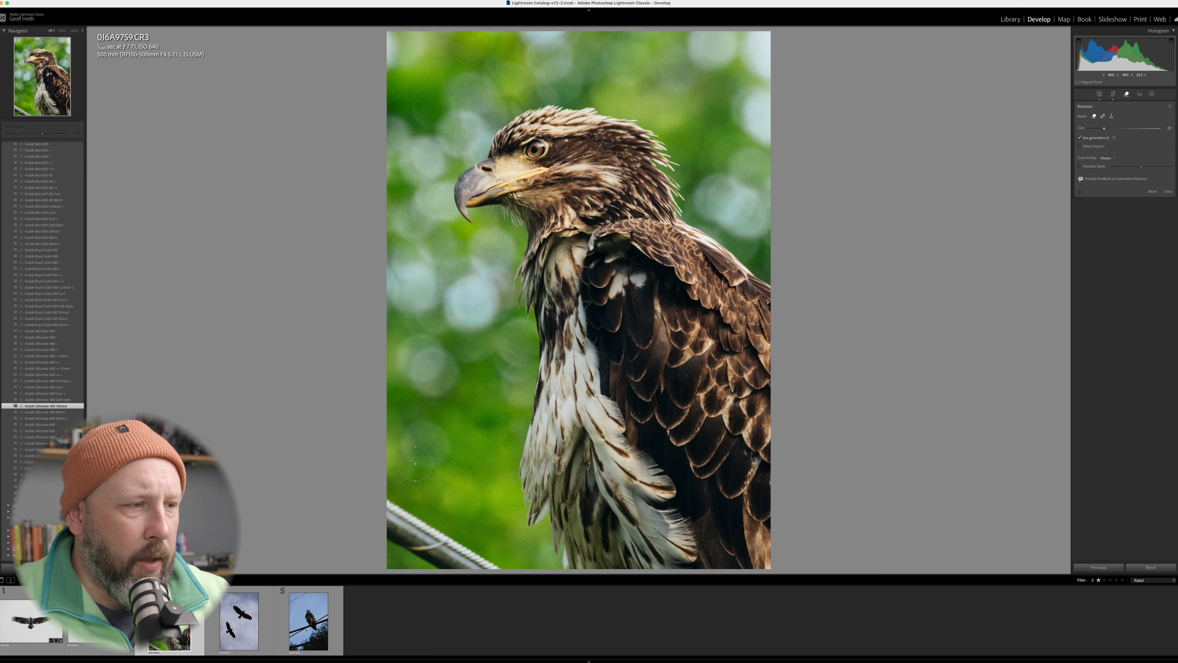
mouse_move(398, 480)
left_mouse_down()
mouse_move(407, 508)
mouse_move(492, 561)
mouse_move(424, 552)
mouse_move(381, 513)
mouse_move(408, 543)
mouse_move(375, 525)
left_mouse_up()
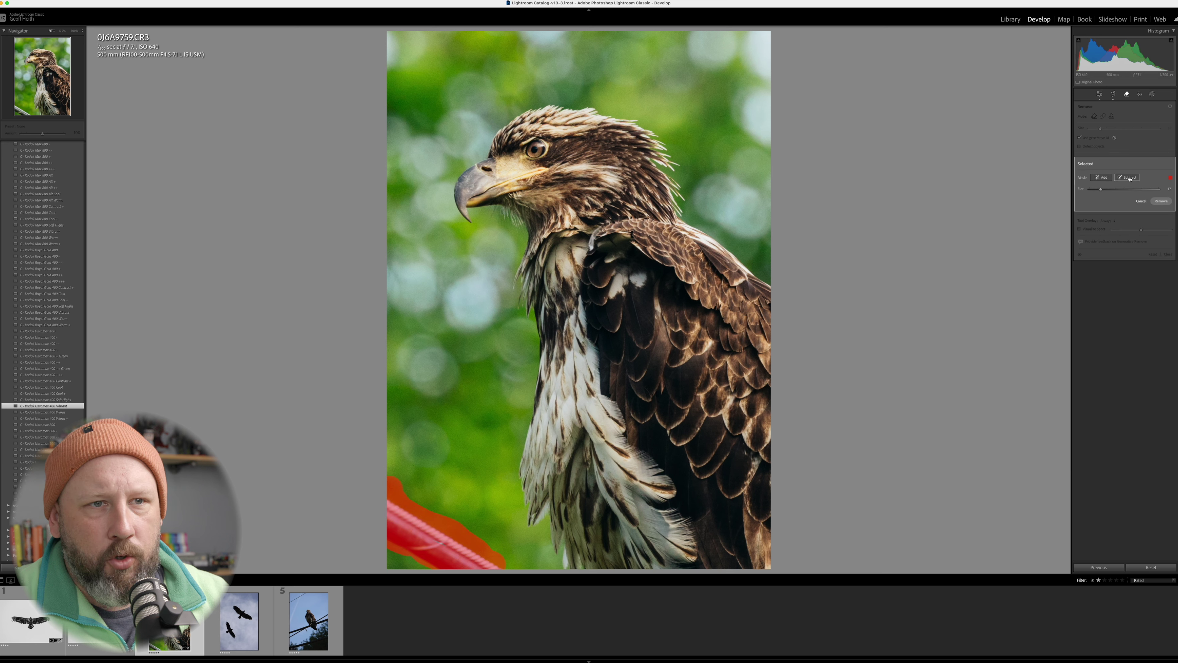
left_click(1161, 201)
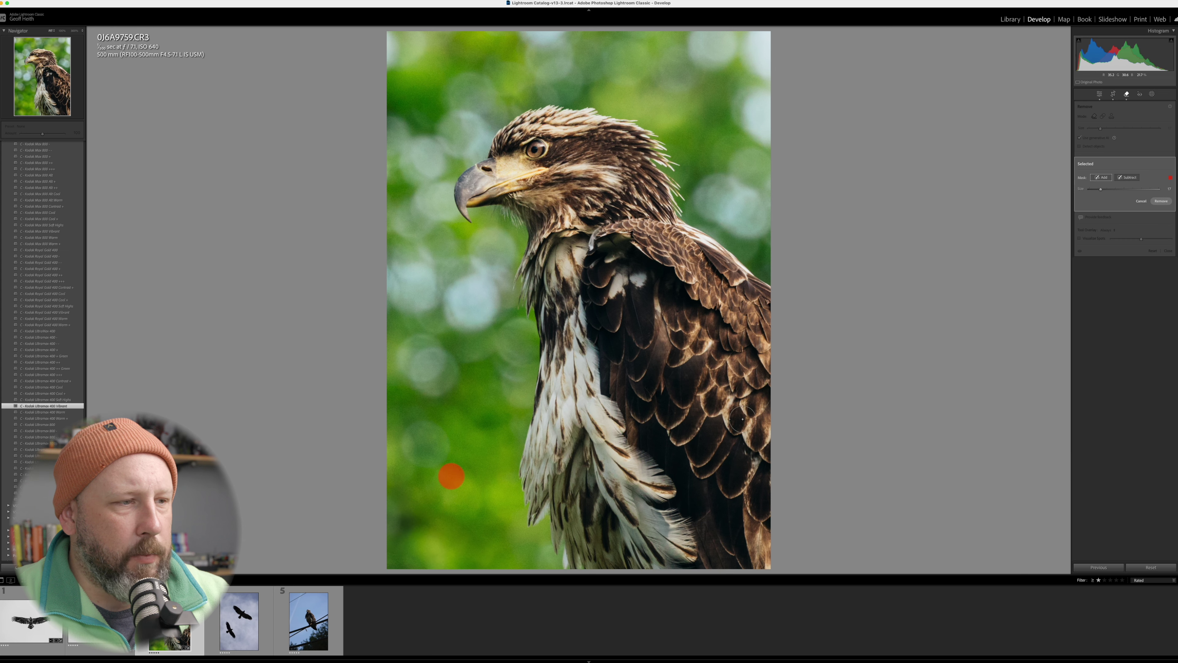
key("q")
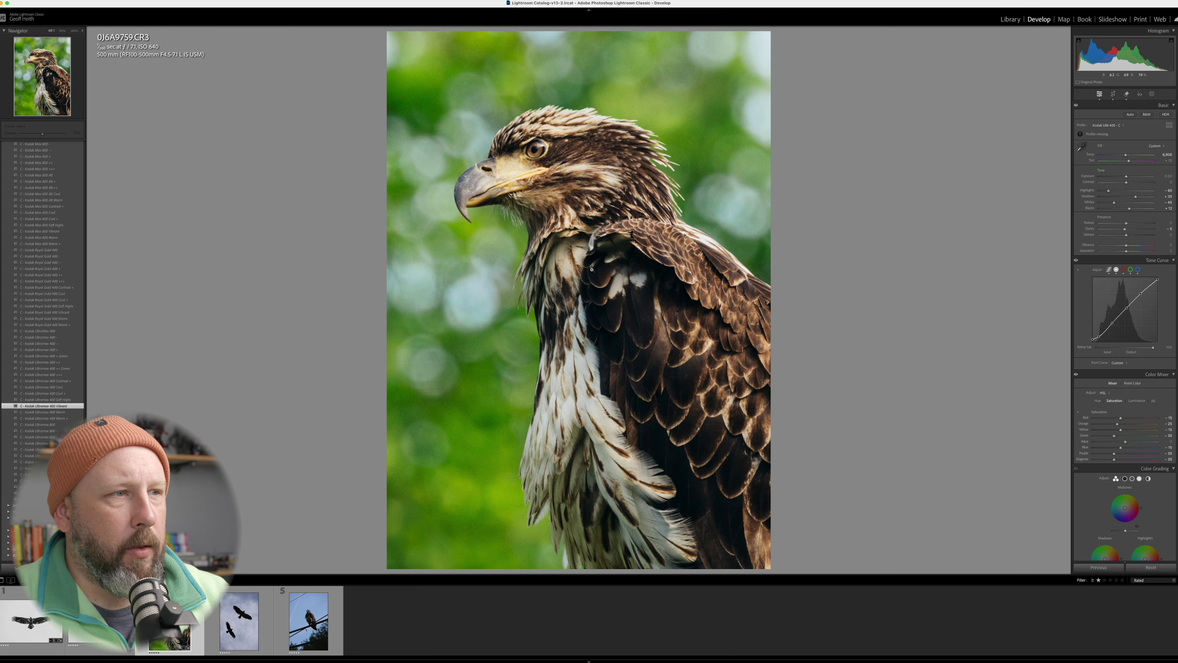
- Inspect the cleaned-up photo, and shift the crop so the eagle sits slightly further left in the frame
key("backslash")
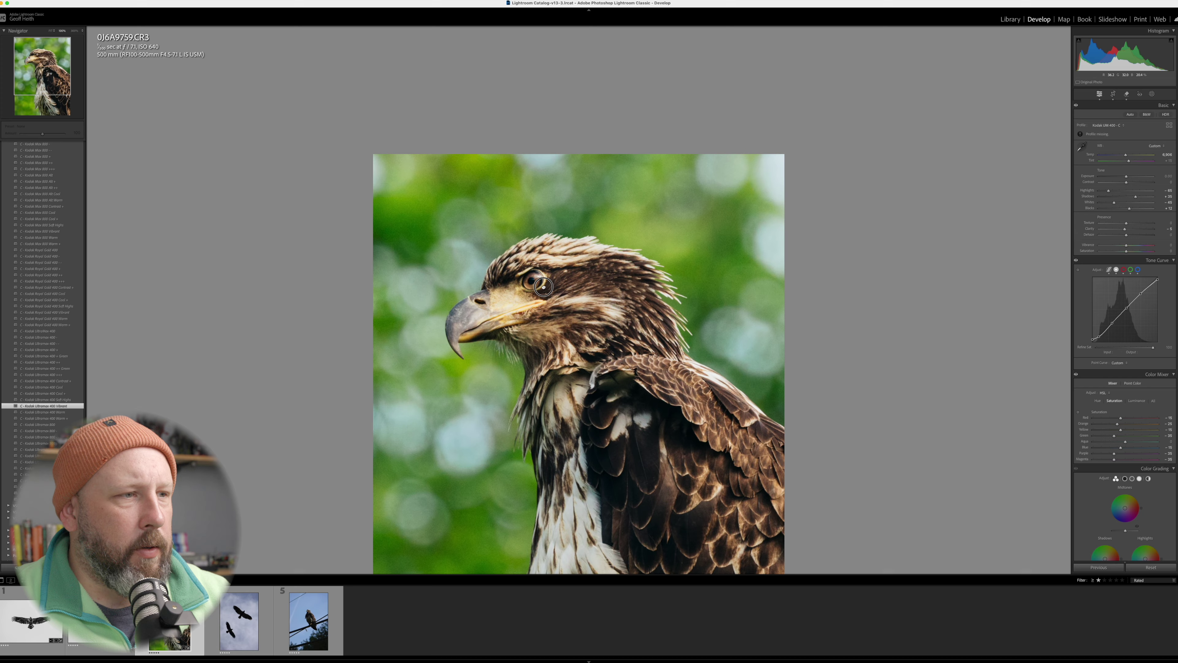
key("backslash")
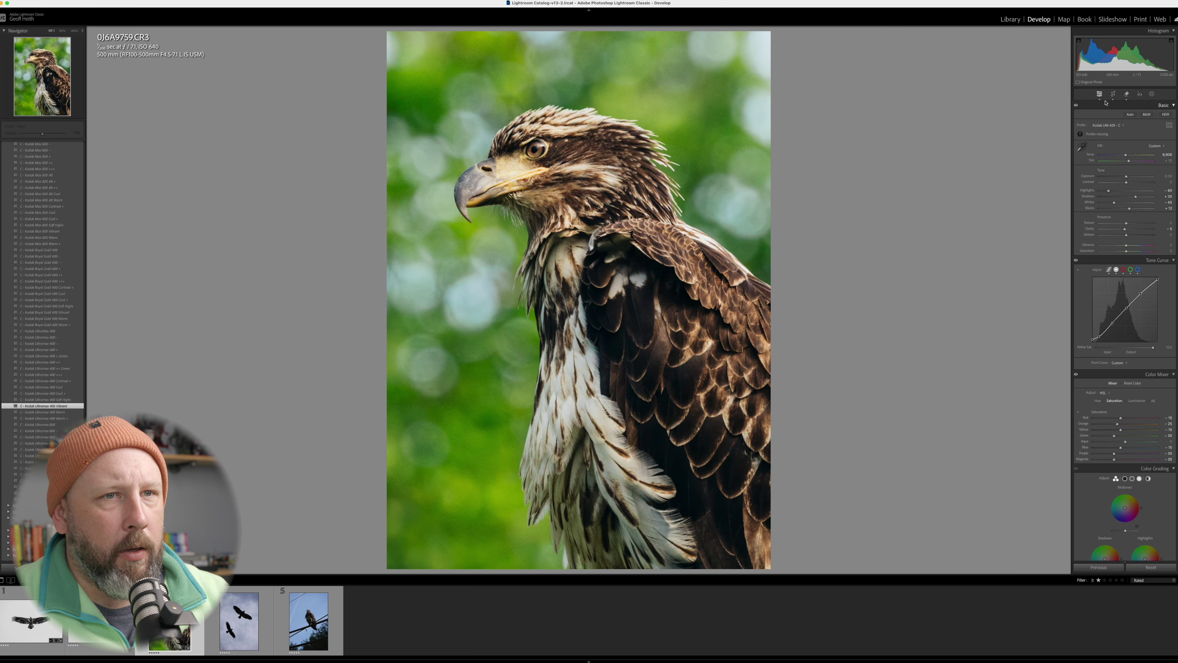
key("r")
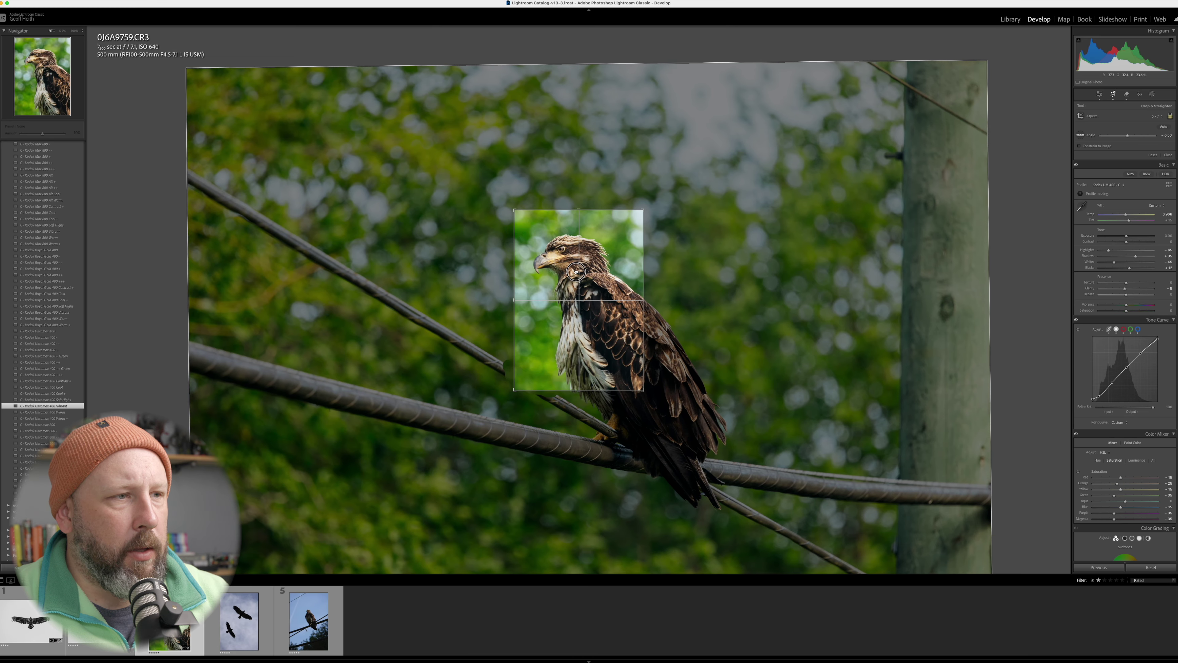
key("r")
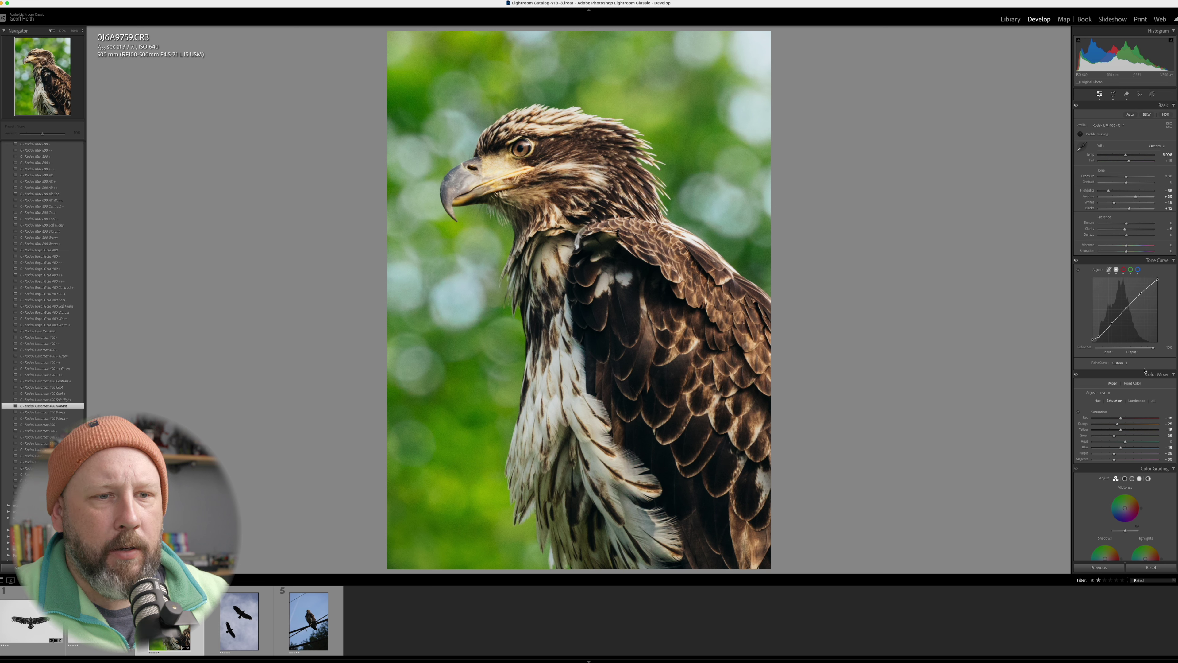
- Raise the eagle photo's texture and clarity, and slightly boost its vibrance and saturation
left_click_drag(1126, 224, 1131, 224)
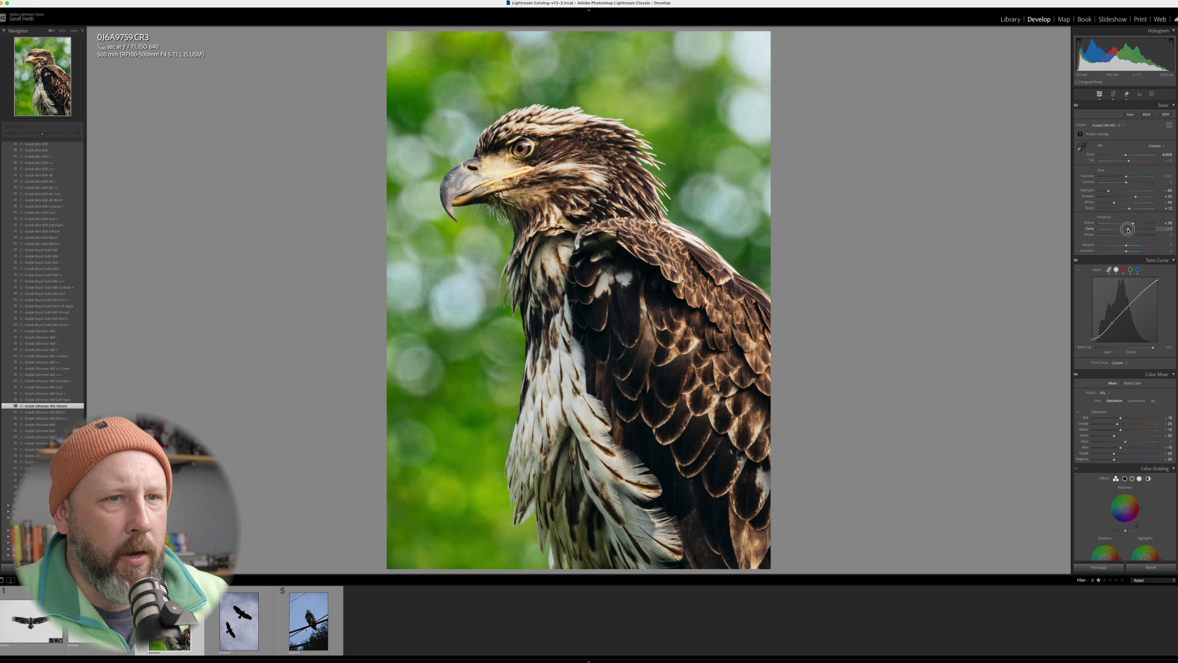
mouse_move(1127, 229)
left_mouse_down()
mouse_move(1148, 231)
mouse_move(1129, 231)
left_mouse_up()
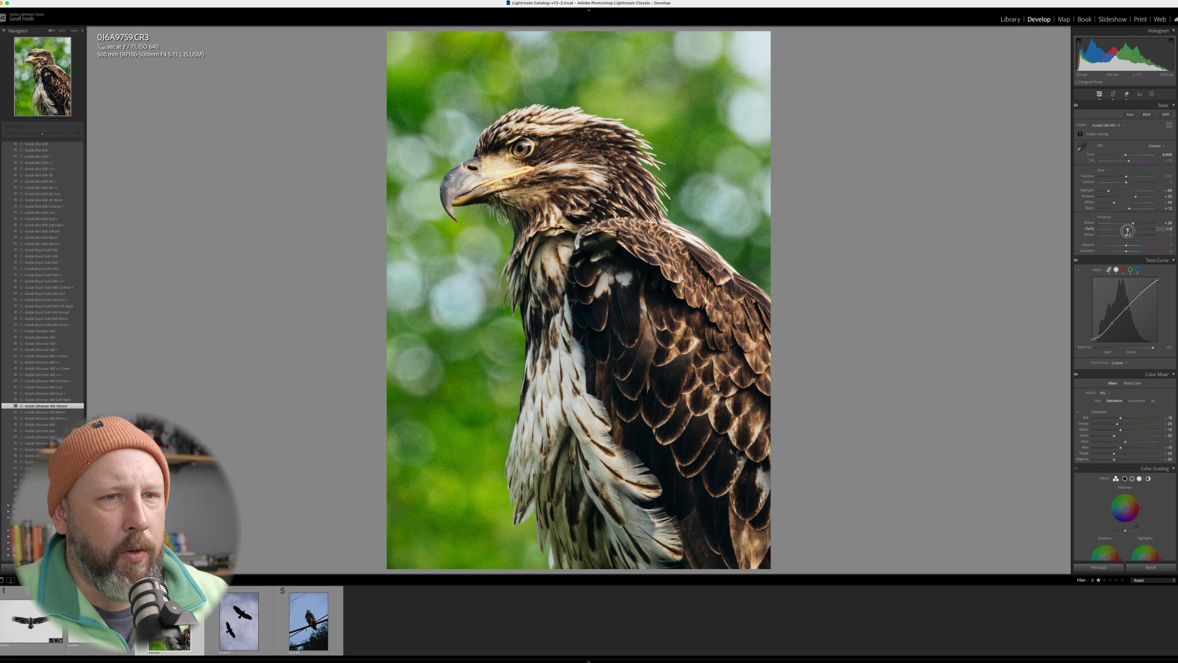
left_click_drag(1127, 230, 1127, 231)
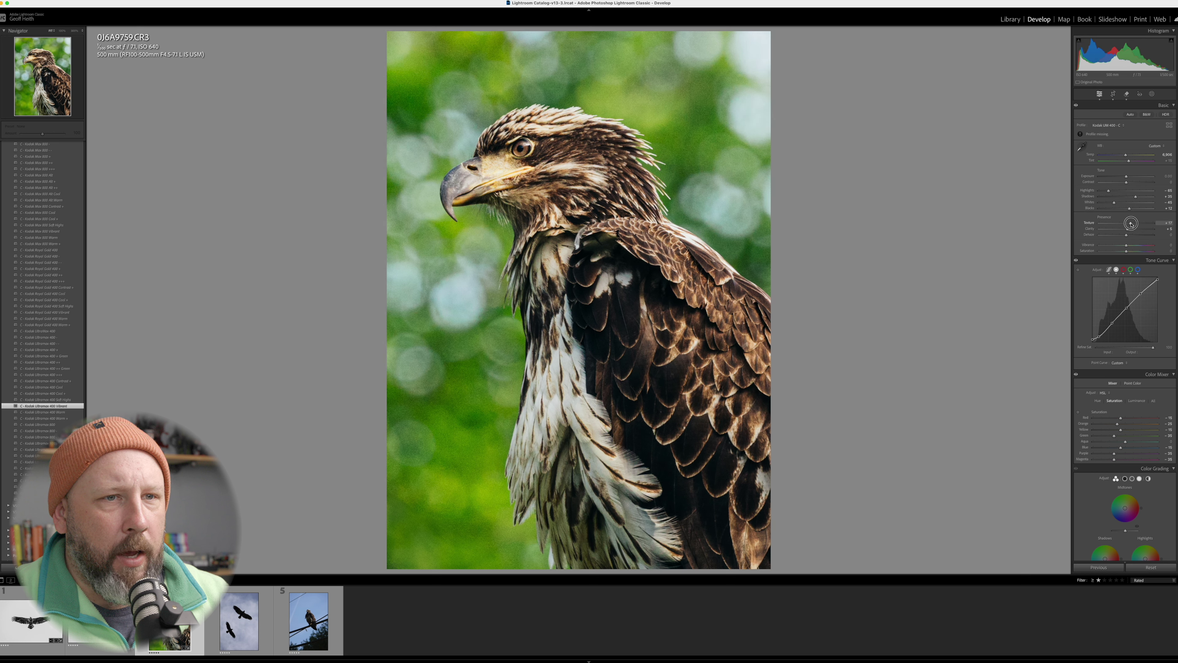
left_click_drag(1145, 223, 1121, 253)
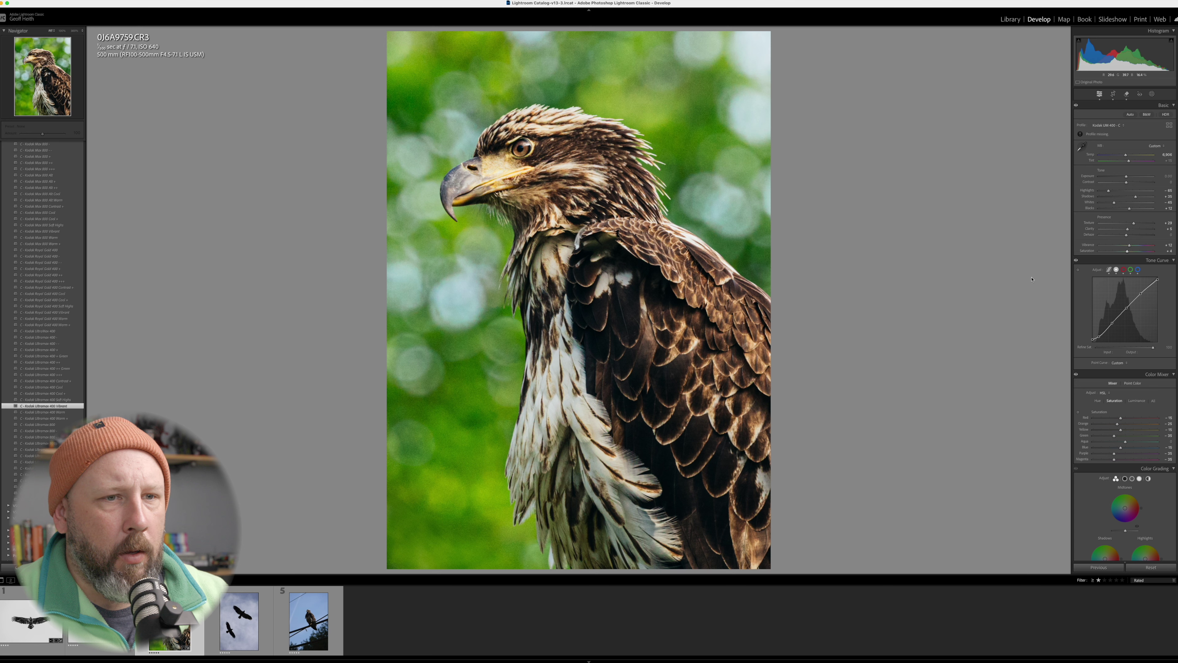
- Apply AI Denoise to the perched eagle photo, saving the enhanced result as a new DNG
scroll(1135, 434, "down", 10)
left_click(1134, 435)
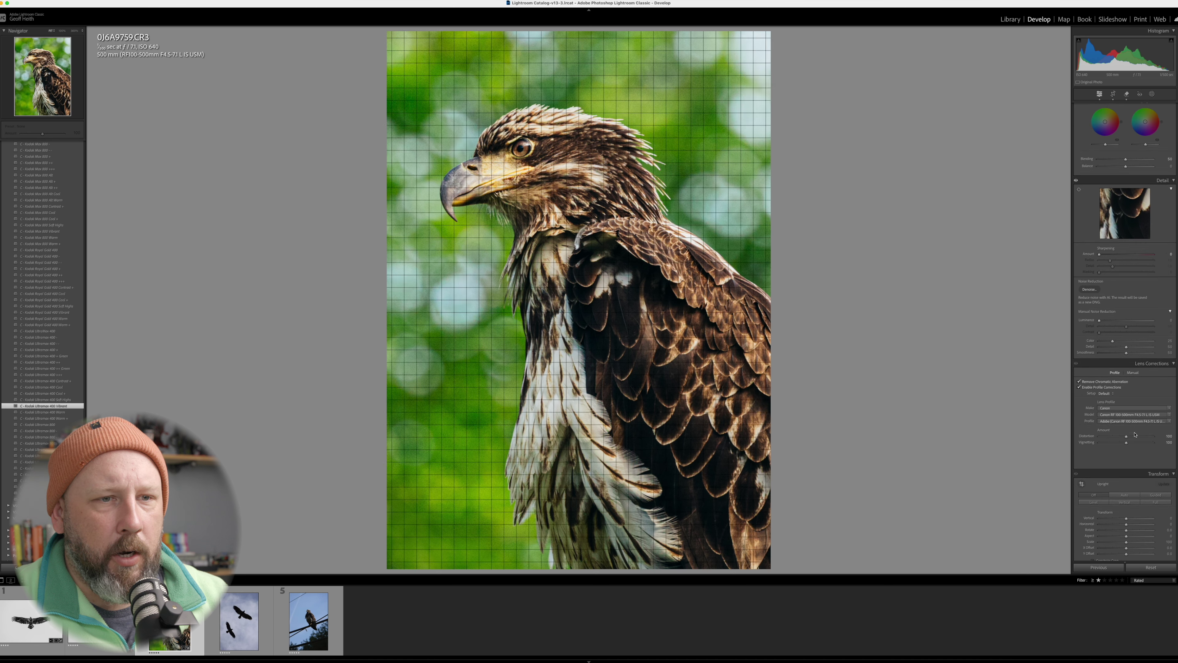
scroll(1135, 434, "down", 2)
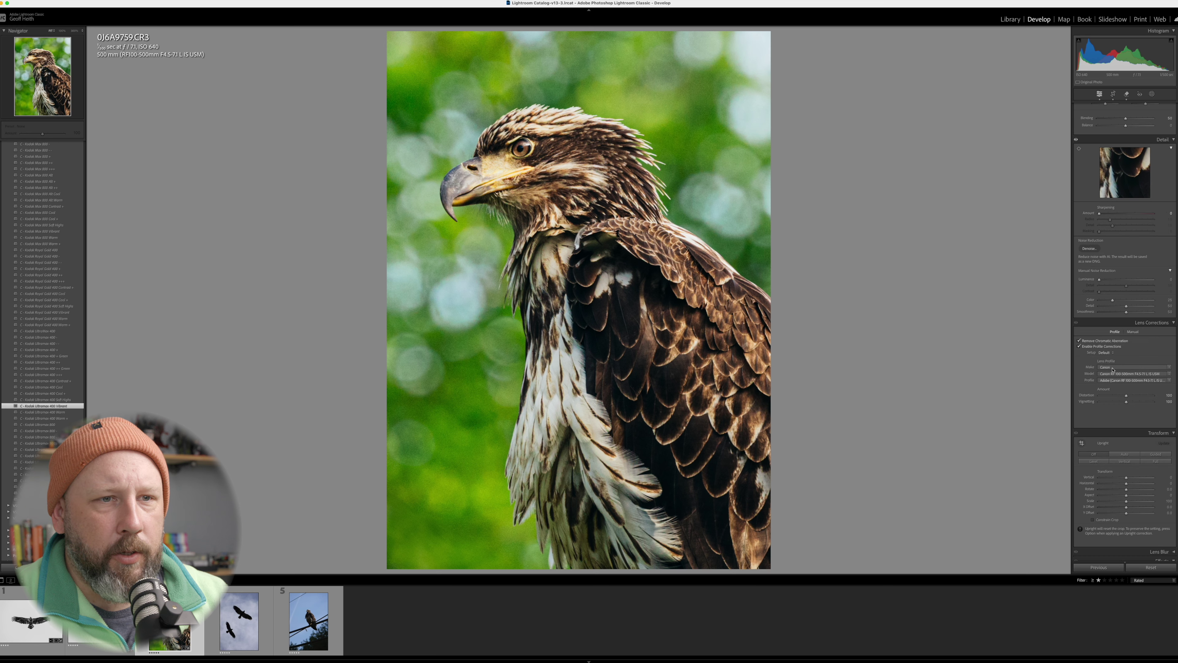
left_click(1092, 250)
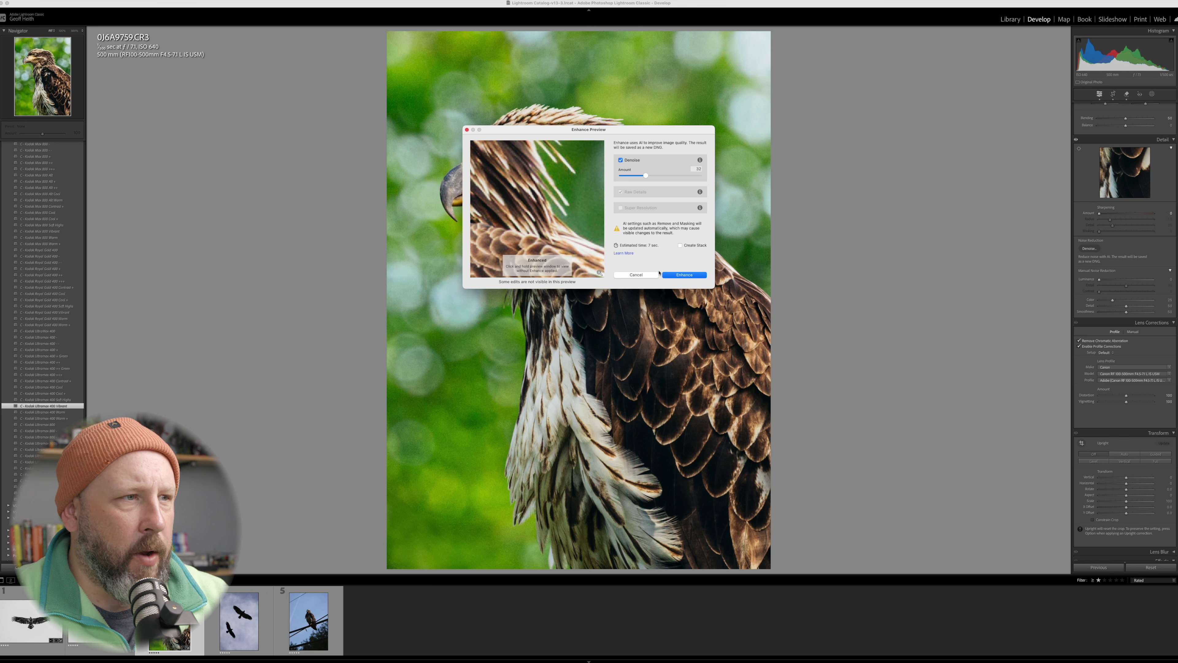
left_click(684, 275)
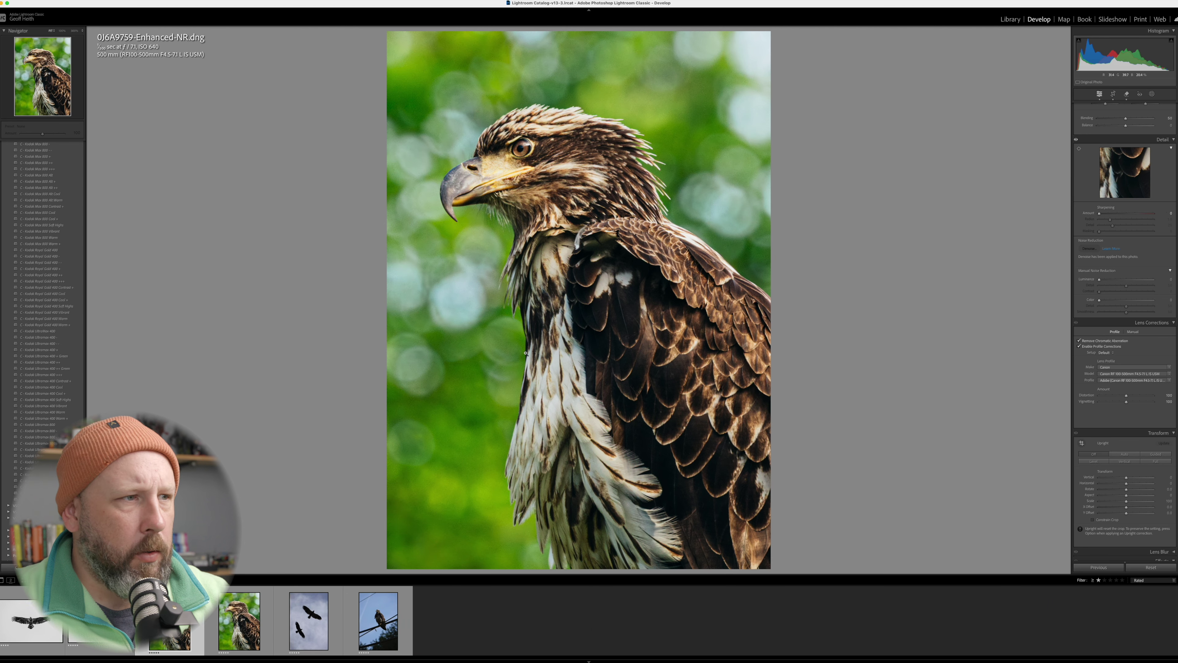
- Compare the denoised DNG of the perched eagle with the original 0J6A9759.CR3
left_click(618, 254)
left_click(605, 298)
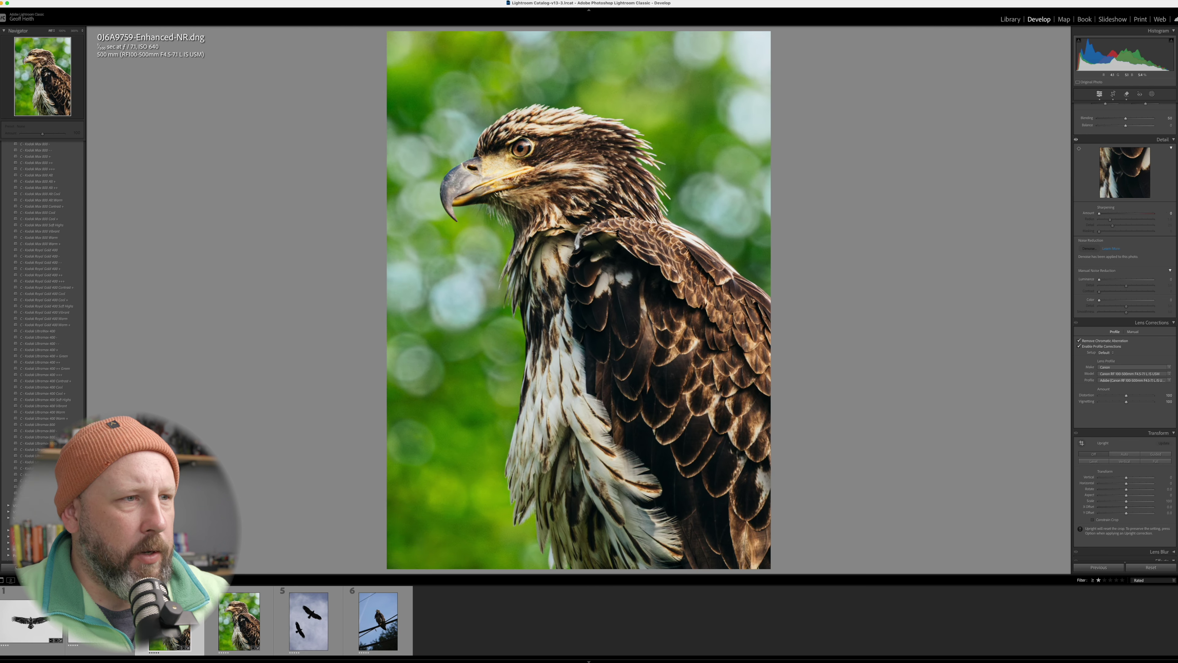
left_click(217, 607)
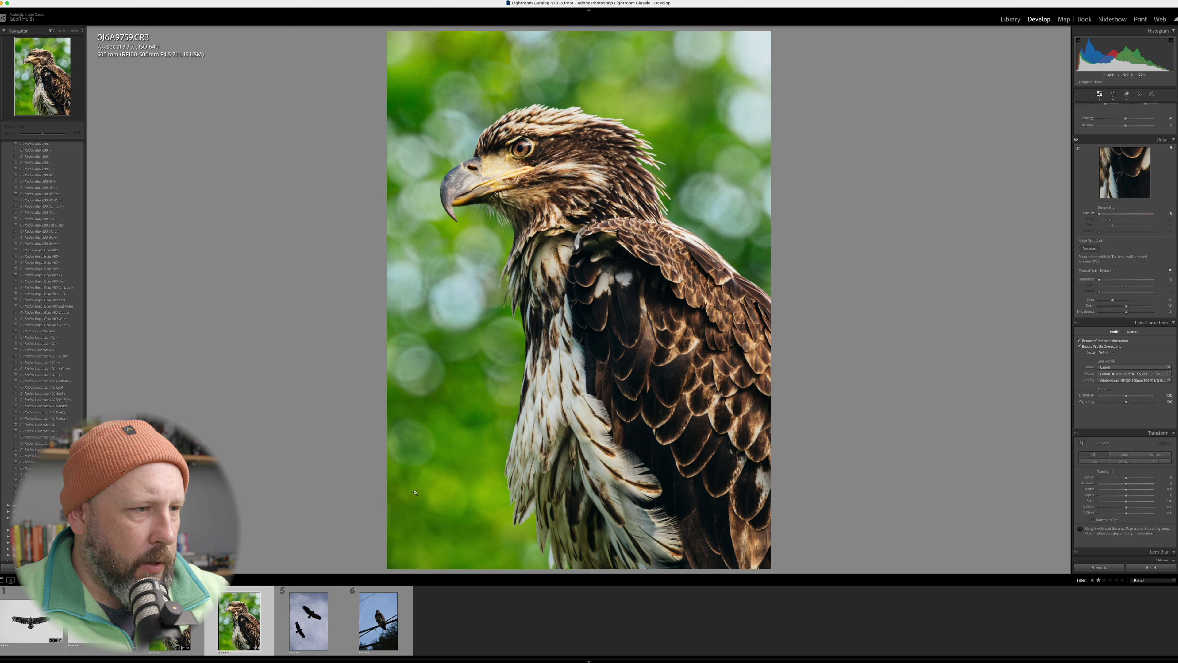
key("Left")
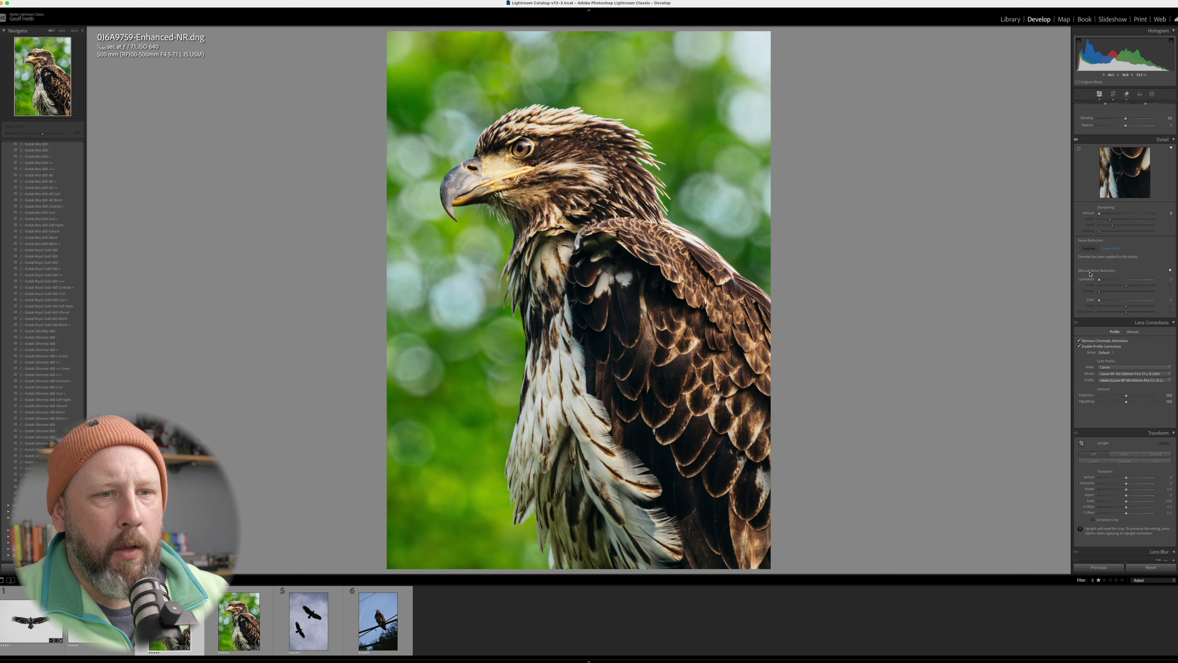
- Increase the sharpening amount on the denoised eagle photo 0J6A9759-Enhanced-NR.dng
scroll(1130, 378, "up", 1)
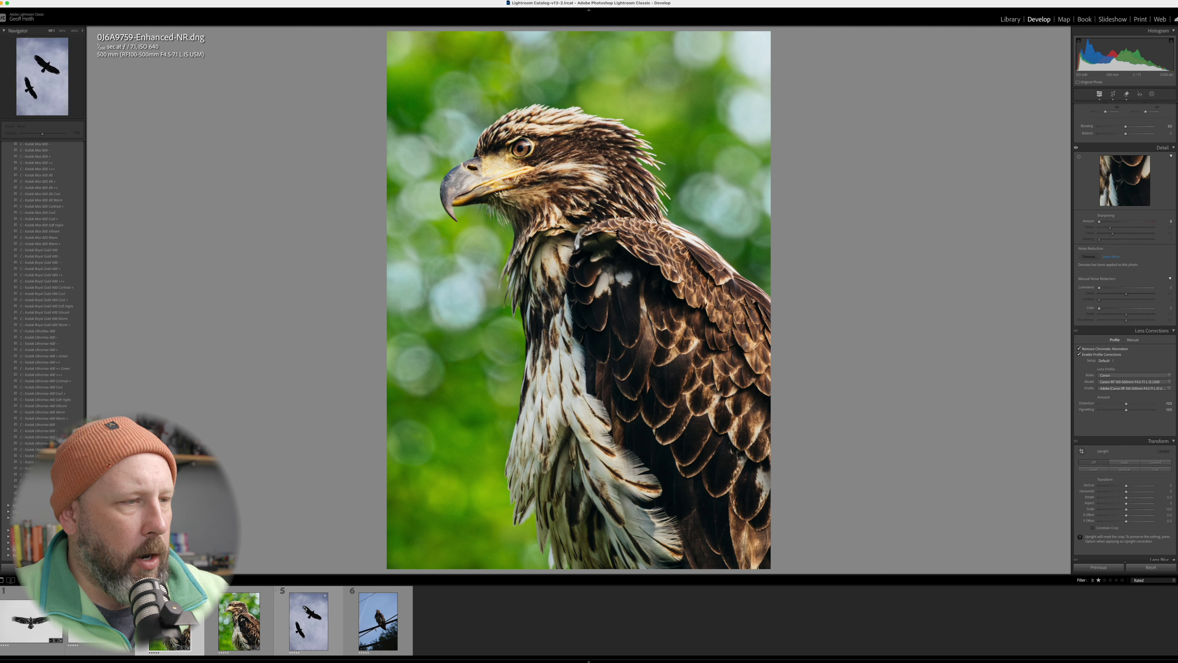
scroll(1131, 425, "down", 5)
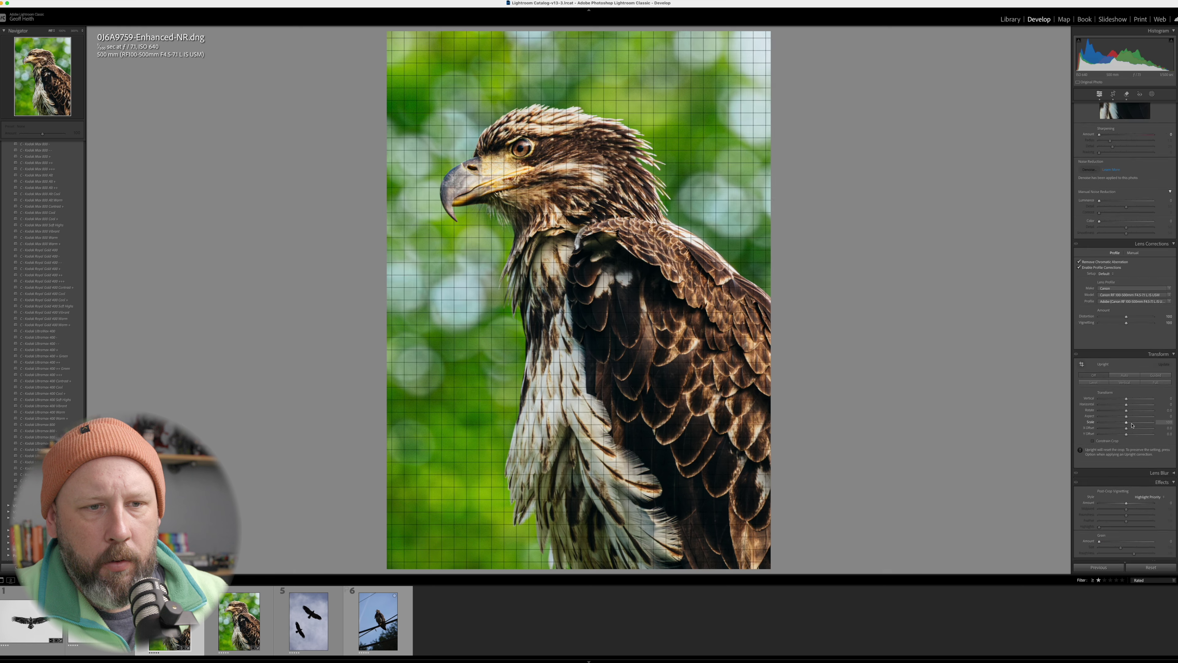
scroll(1132, 425, "up", 9)
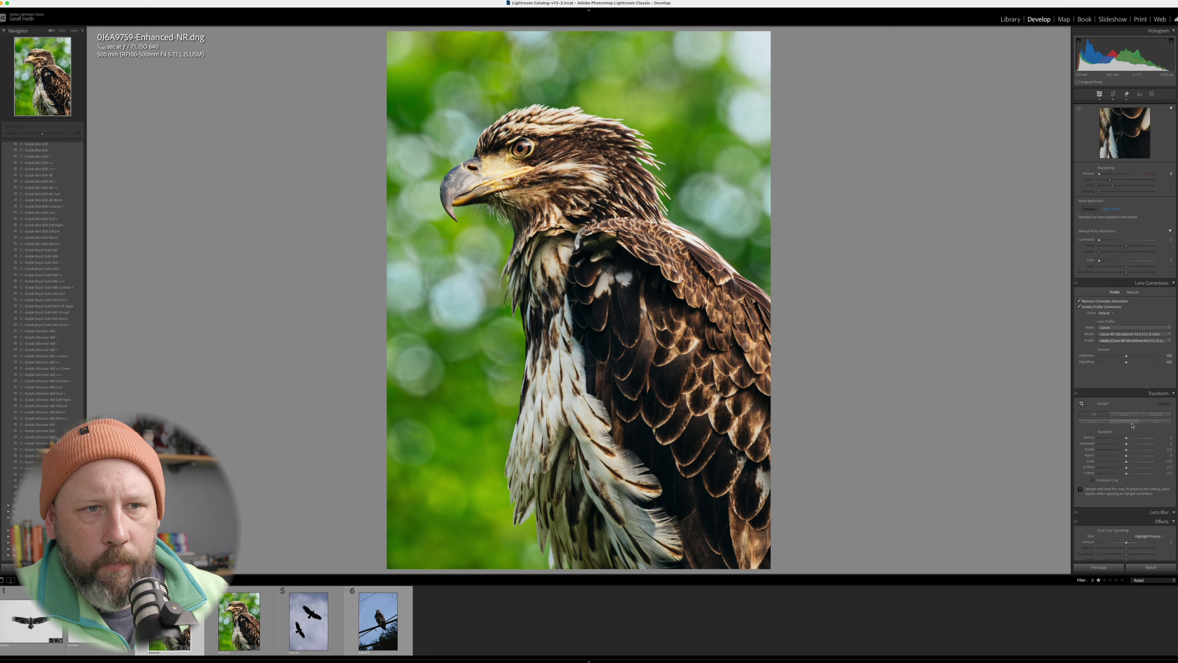
scroll(1132, 425, "up", 2)
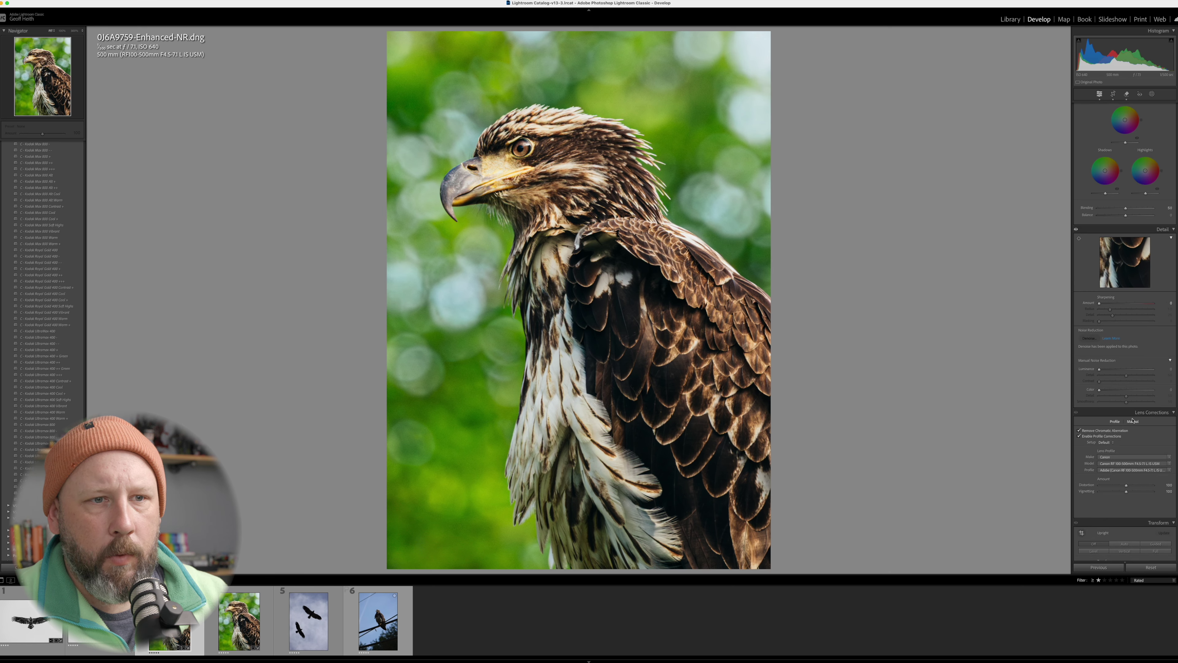
left_click_drag(1099, 330, 1110, 332)
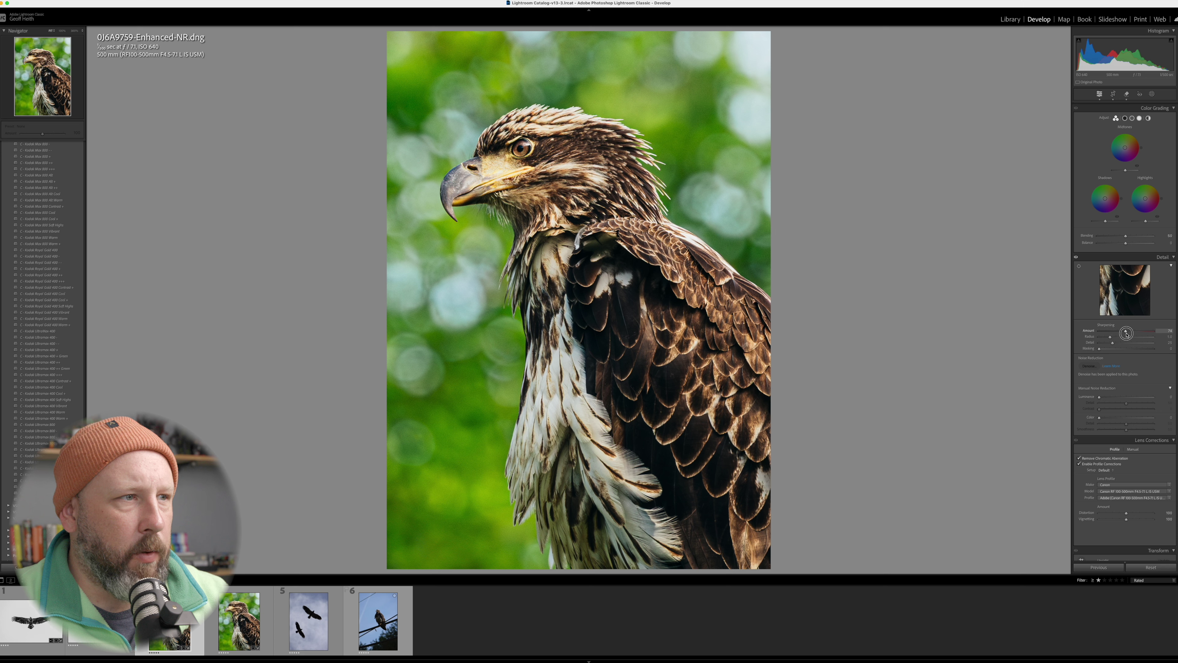
left_click_drag(1123, 333, 1073, 337)
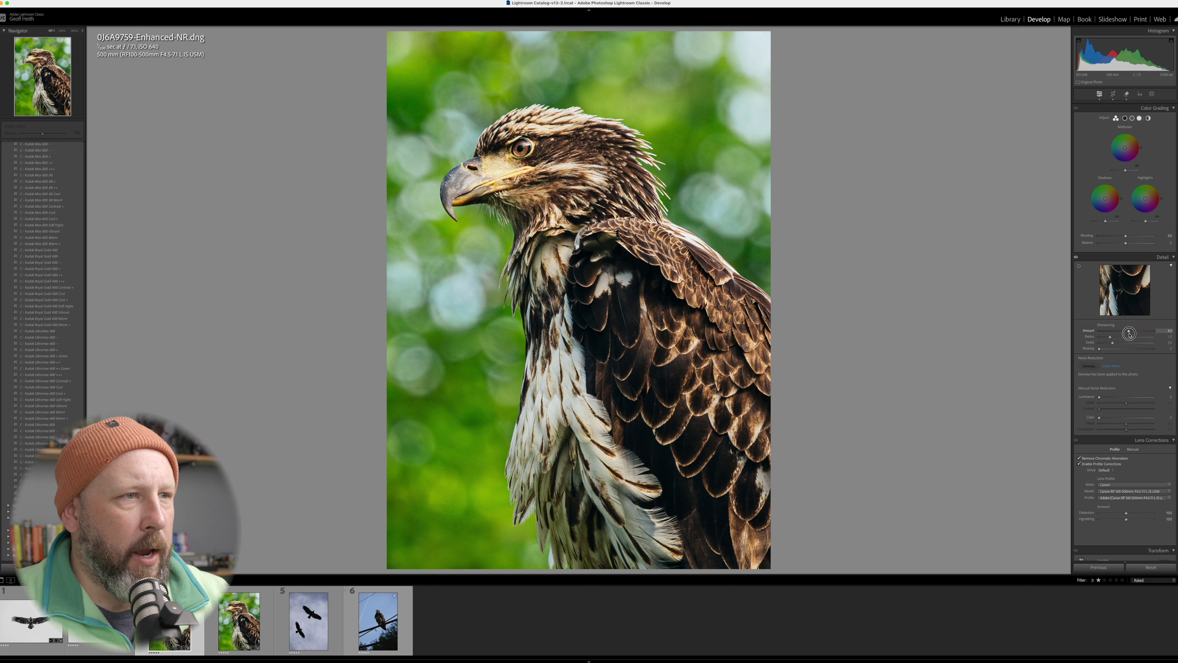
scroll(1128, 337, "up", 10)
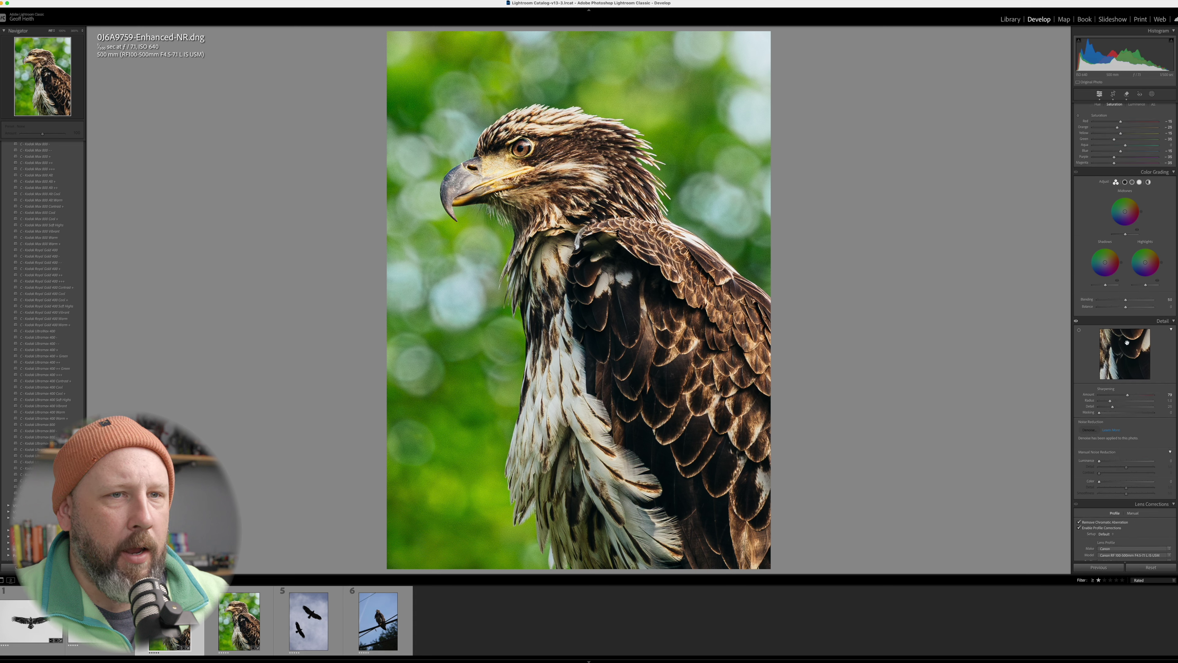
scroll(1127, 344, "up", 4)
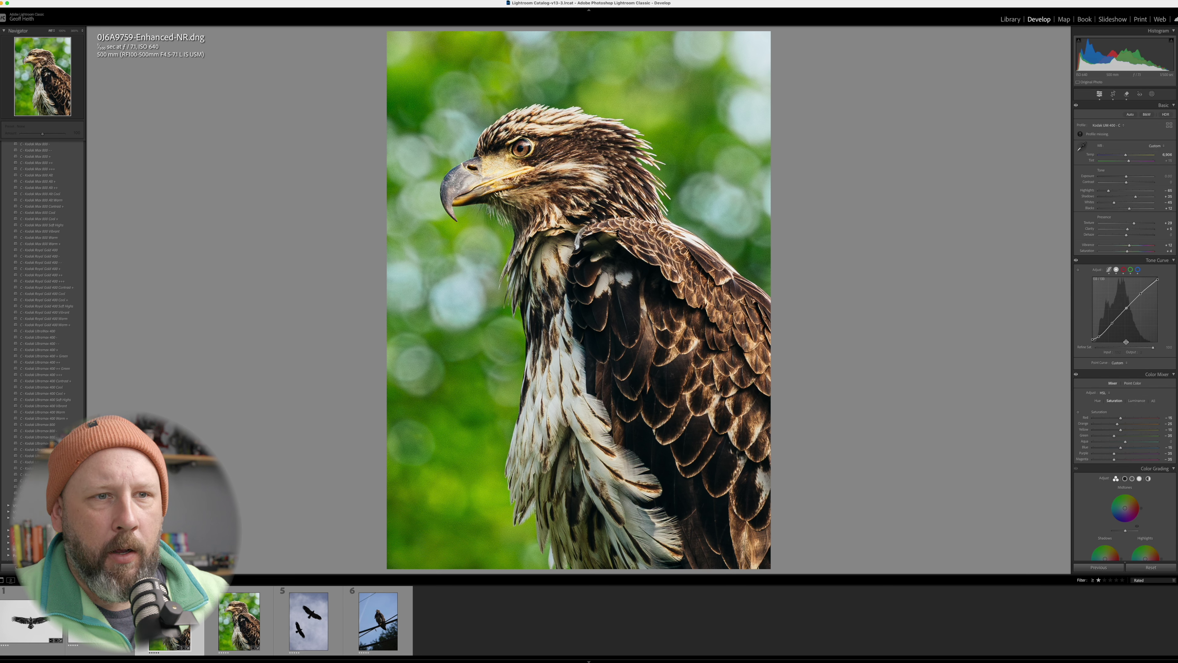
scroll(1125, 340, "down", 12)
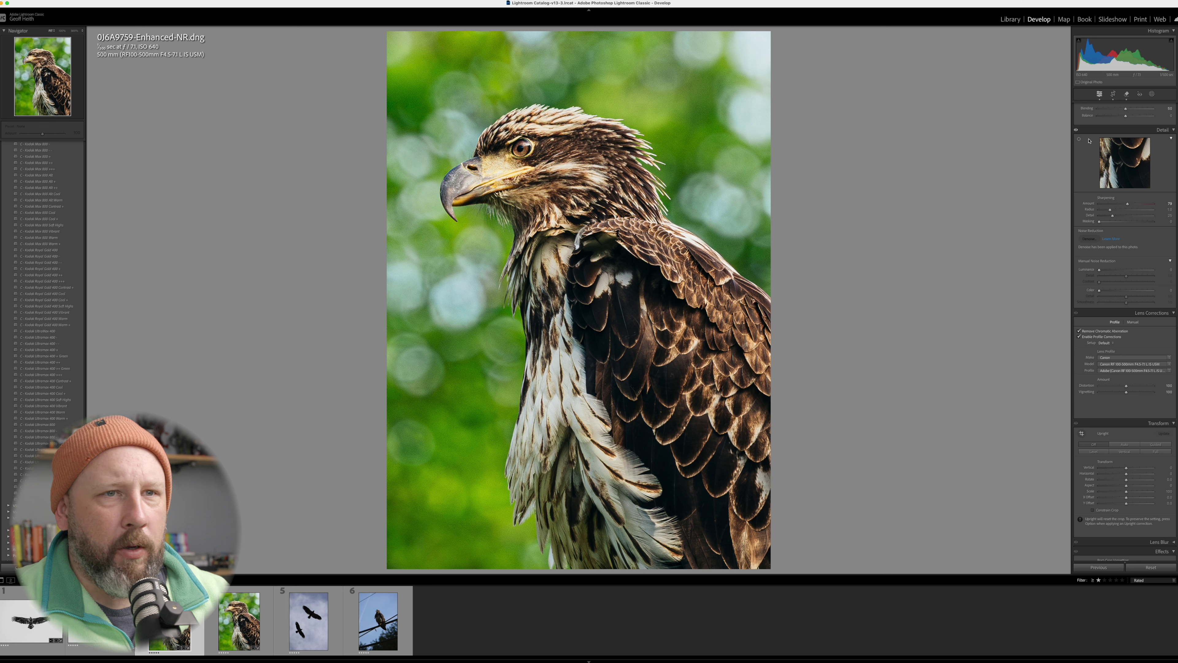
scroll(1130, 190, "up", 12)
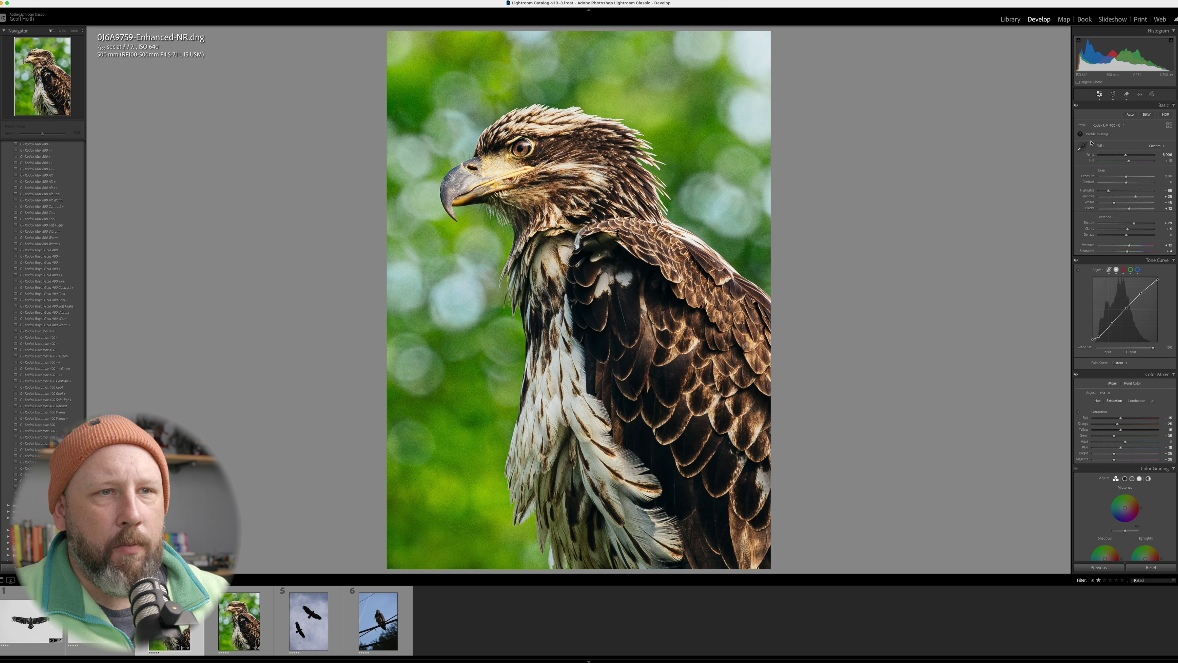
- Paint a small brush mask over the eye of the perched eagle and raise the mask's exposure
left_click(1151, 95)
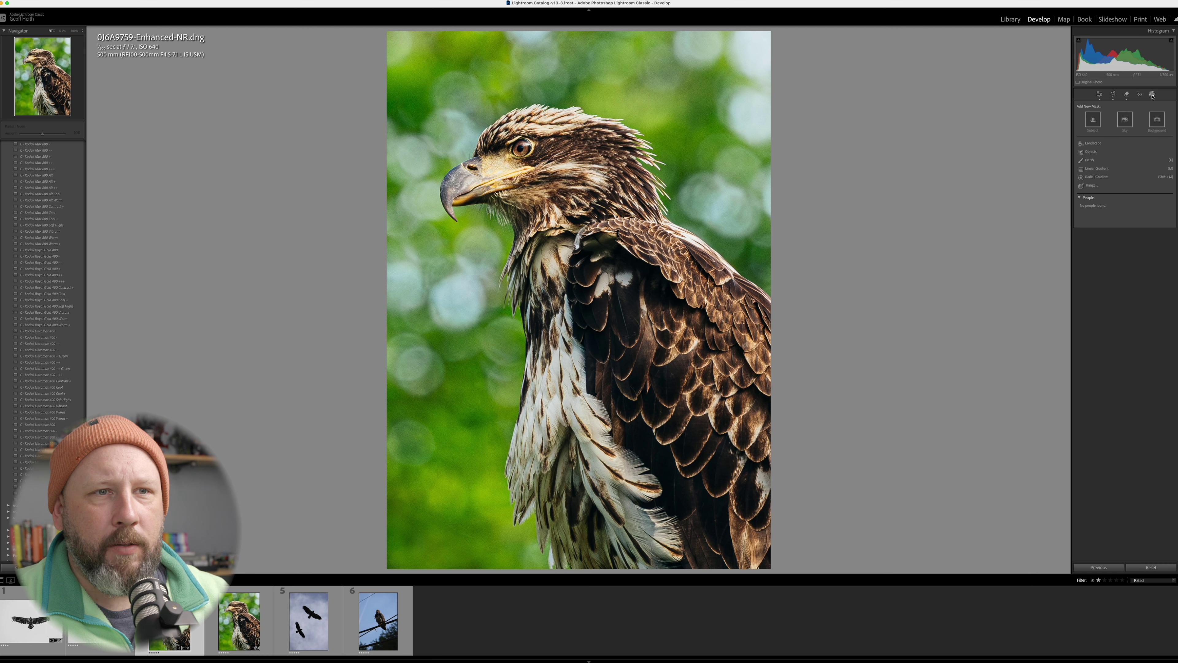
left_click(1089, 160)
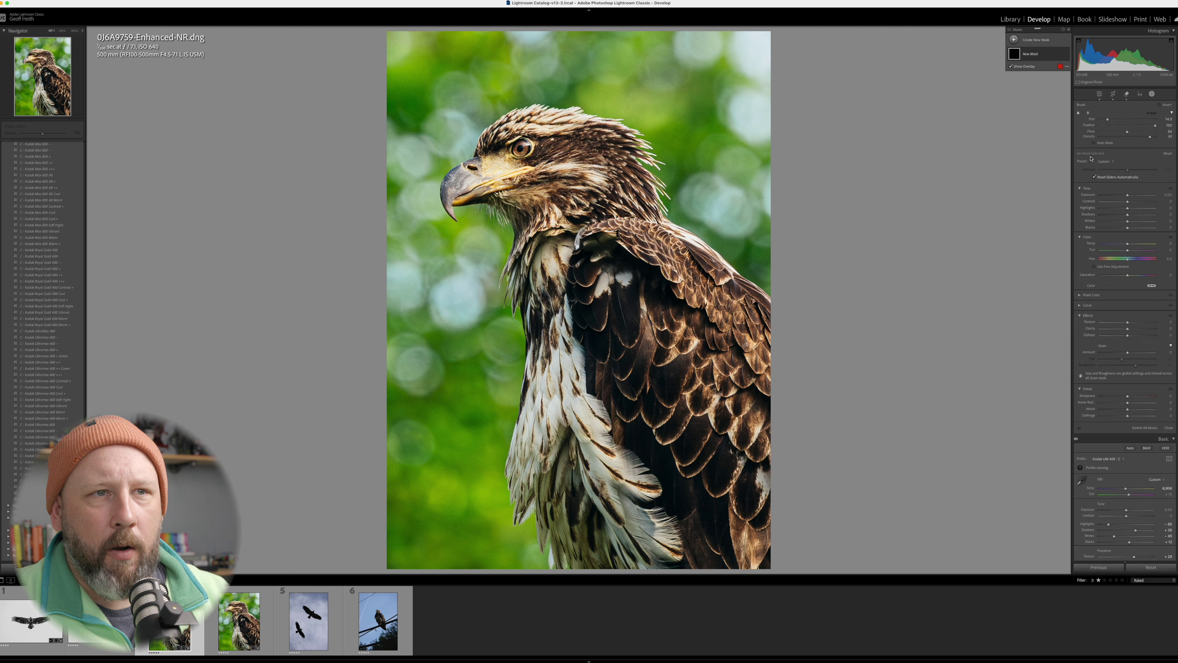
left_click(1014, 40)
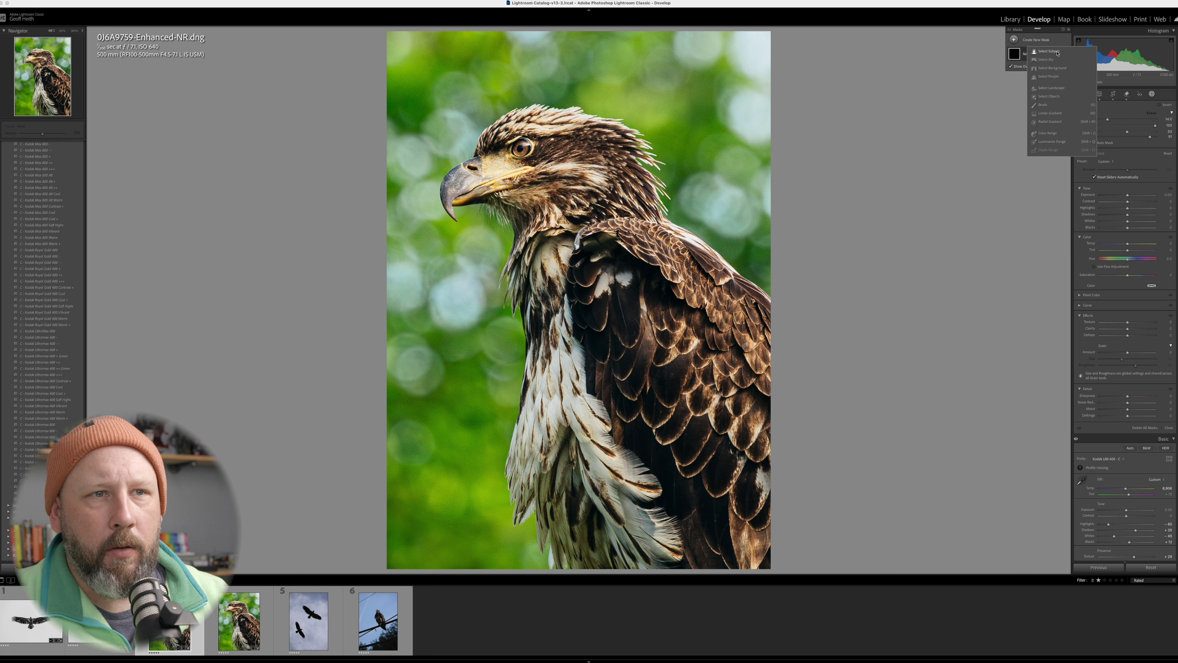
left_click(1047, 103)
key("bracketleft")
key("bracketleft")
key("bracketleft")
key("bracketleft")
key("bracketleft")
key("bracketleft")
key("bracketleft")
key("bracketleft")
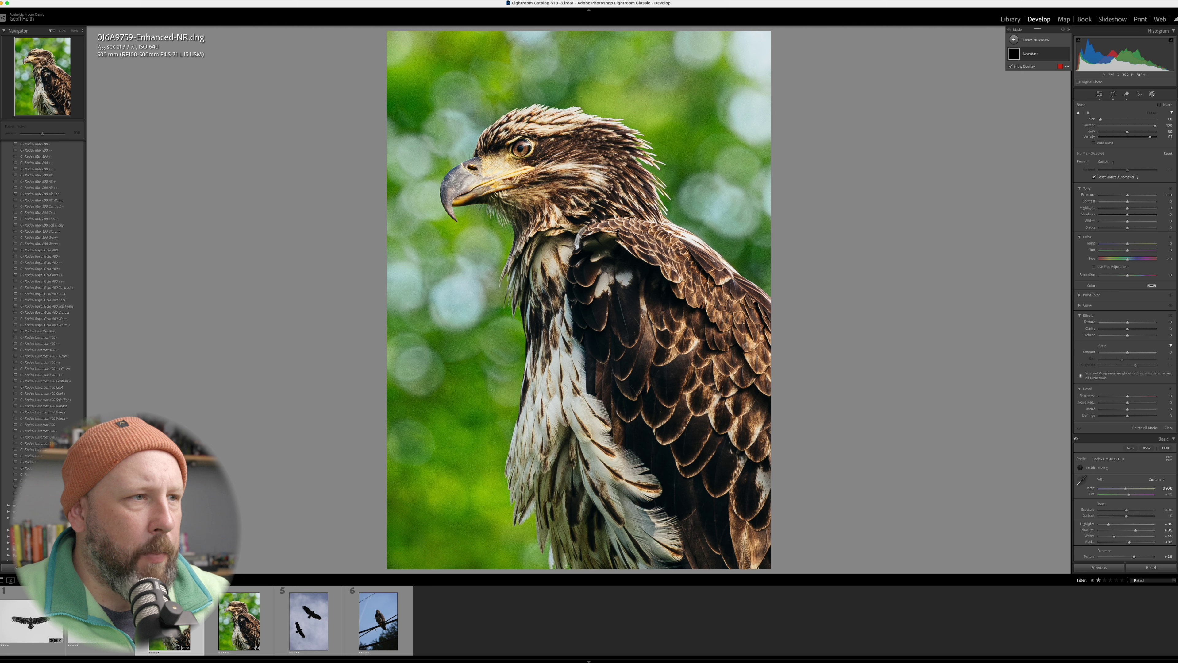
key("shift+w")
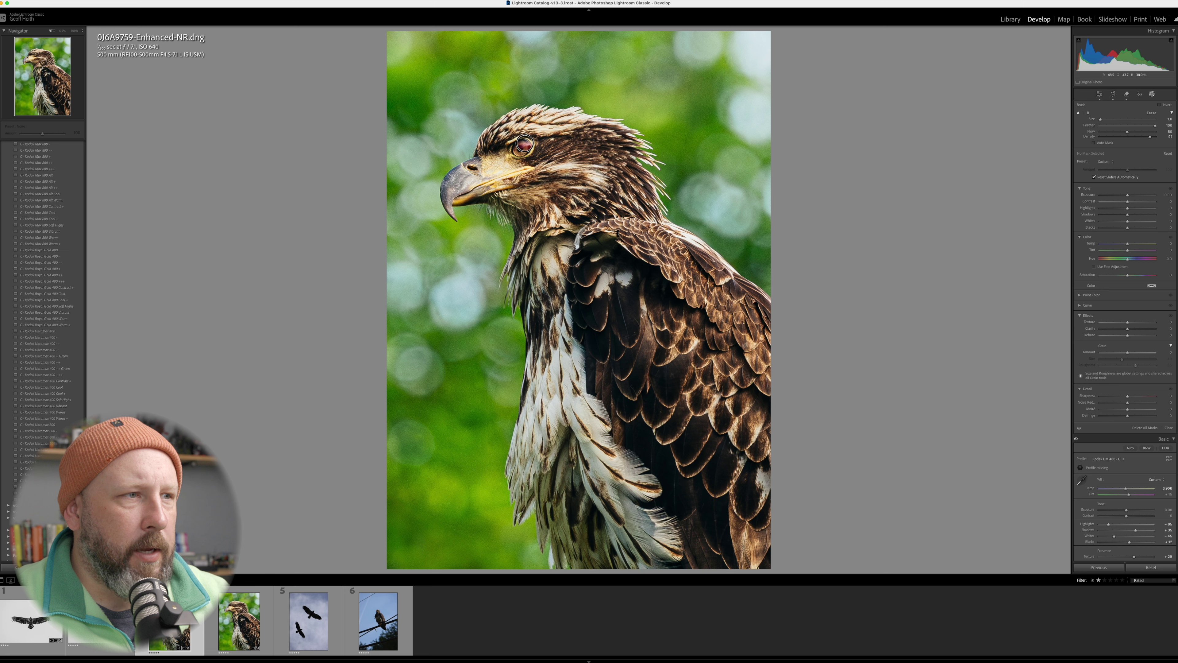
left_click(524, 145)
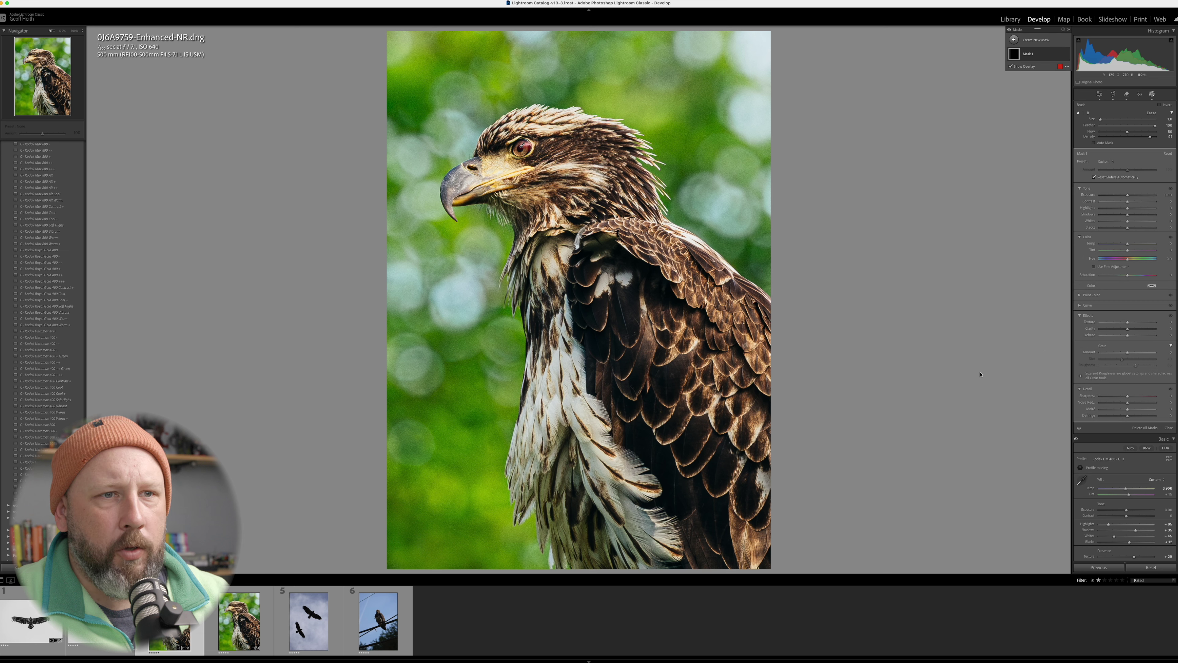
left_click_drag(1127, 195, 1136, 196)
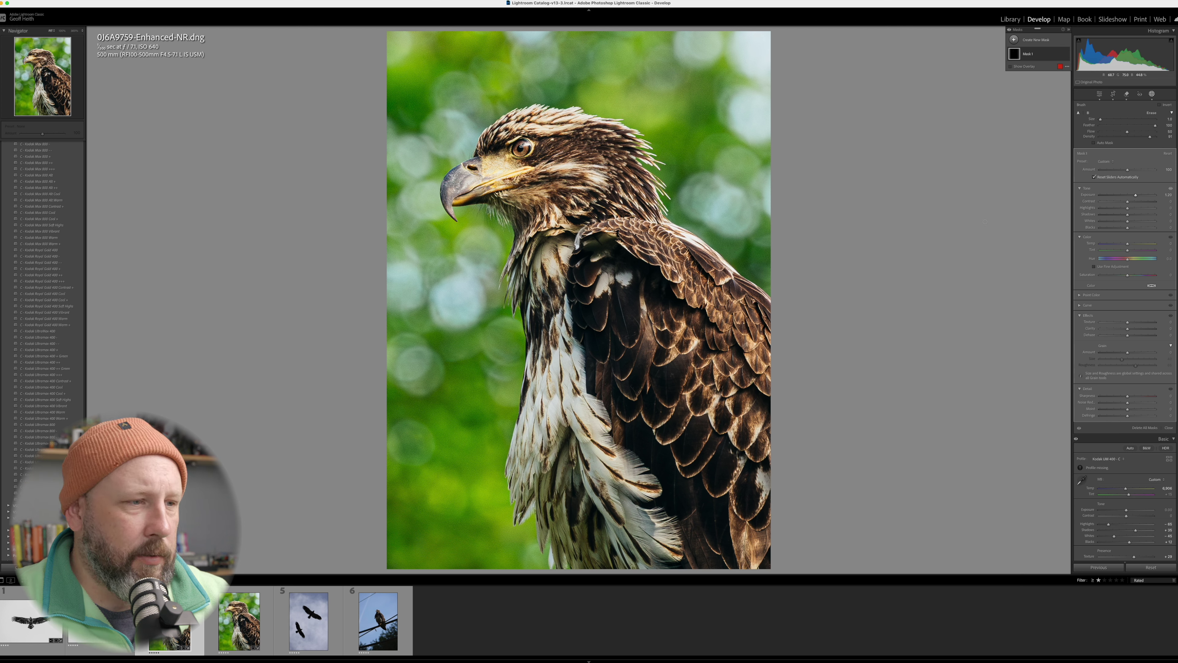
- Compare 0J6A9759.CR3 before and after editing, review its crop within the full frame, and return to the denoised DNG
left_click(224, 616)
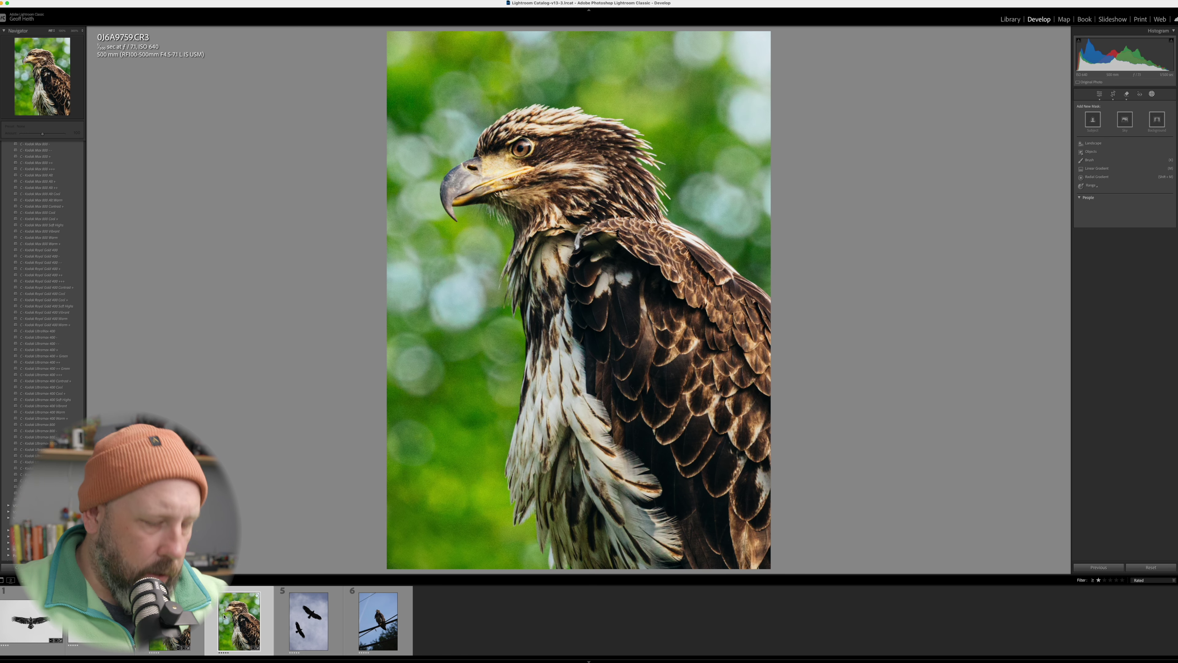
key("y")
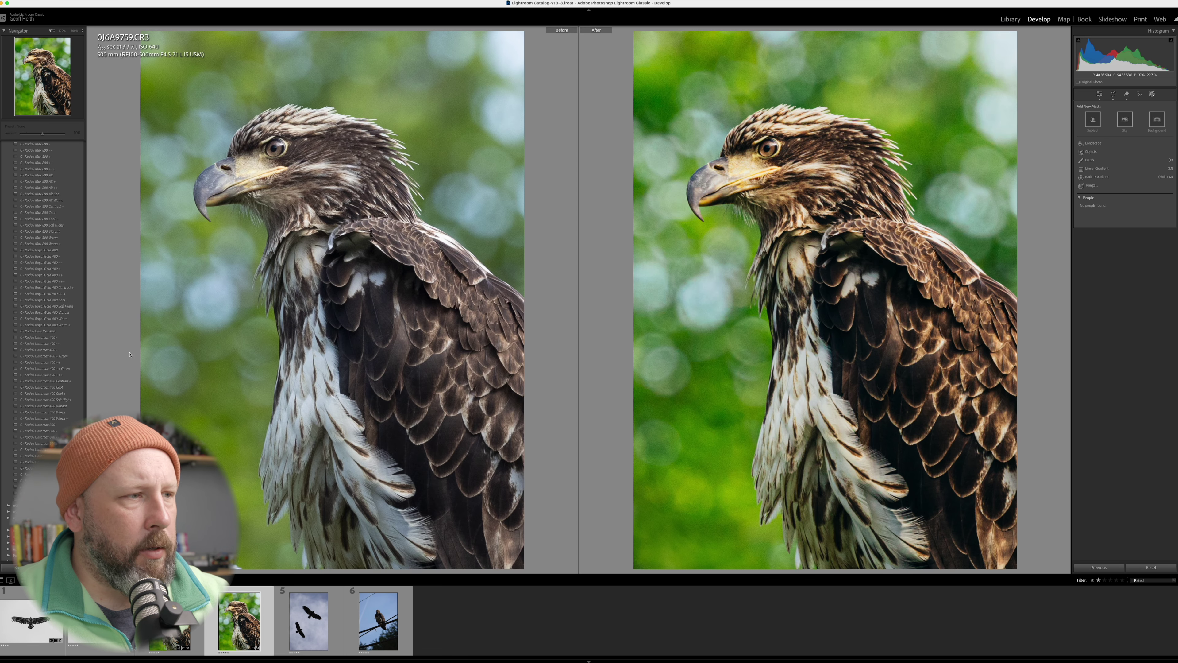
left_click(327, 338)
left_click(327, 338)
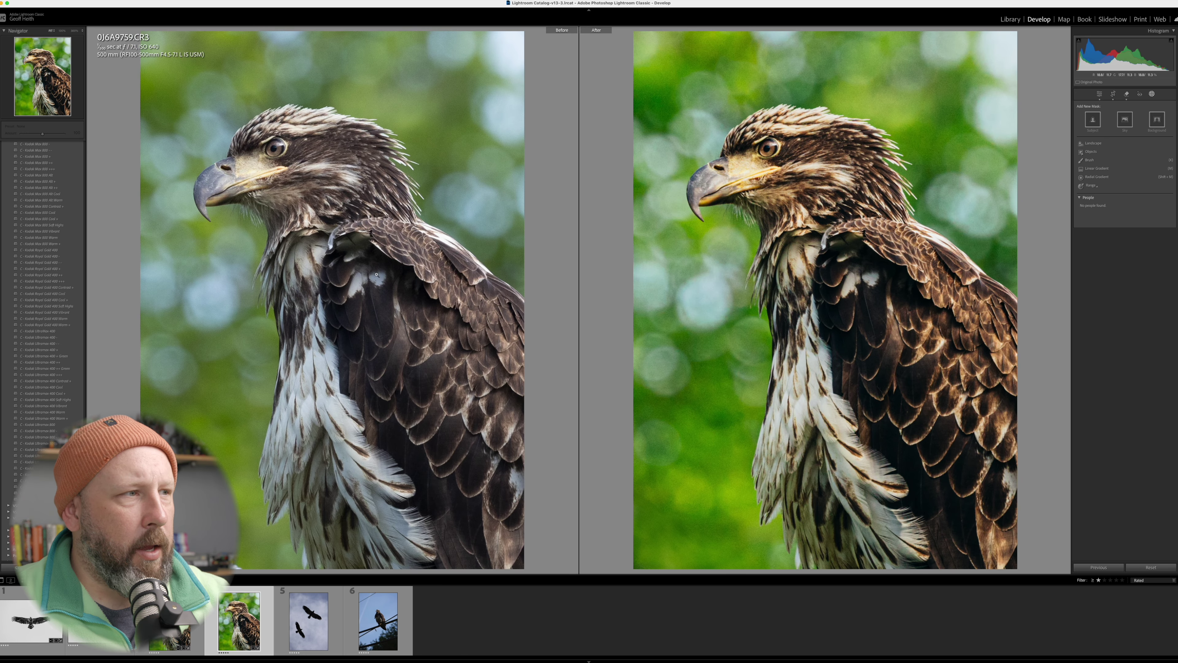
left_click(1113, 94)
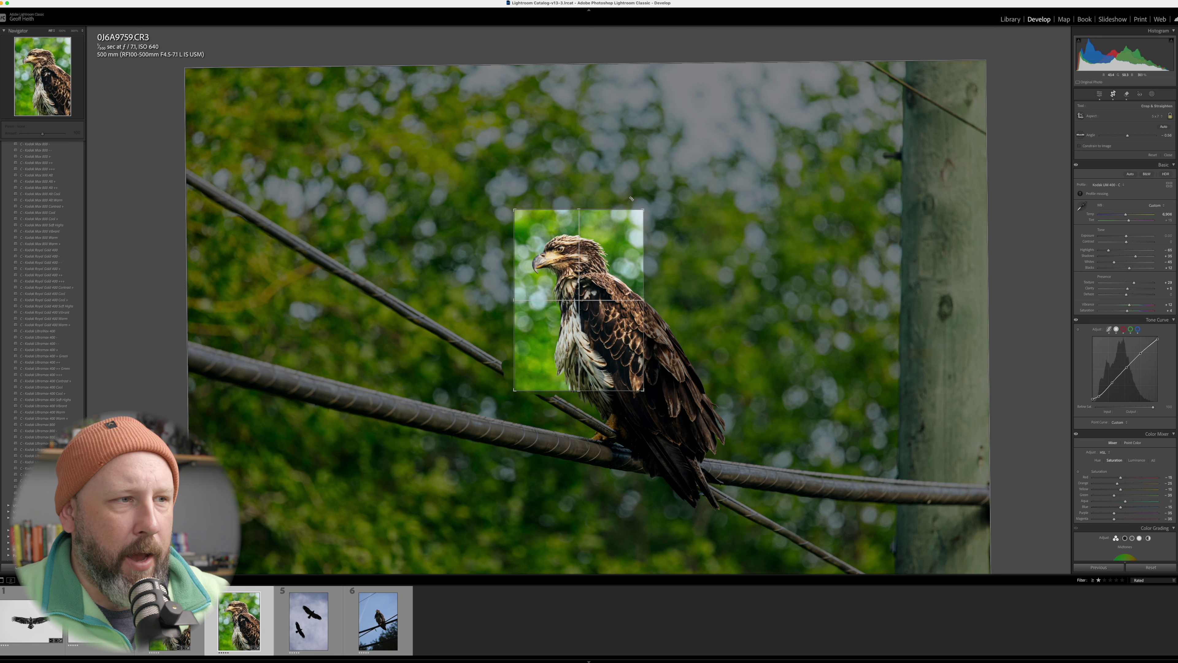
key("Return")
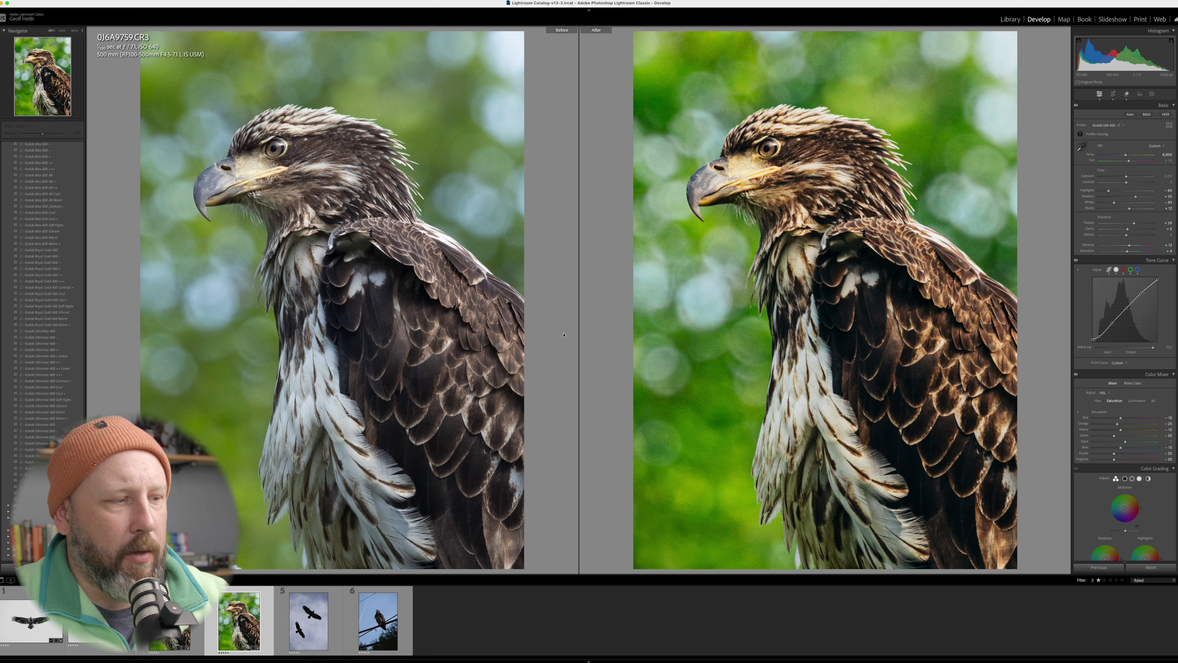
key("Left")
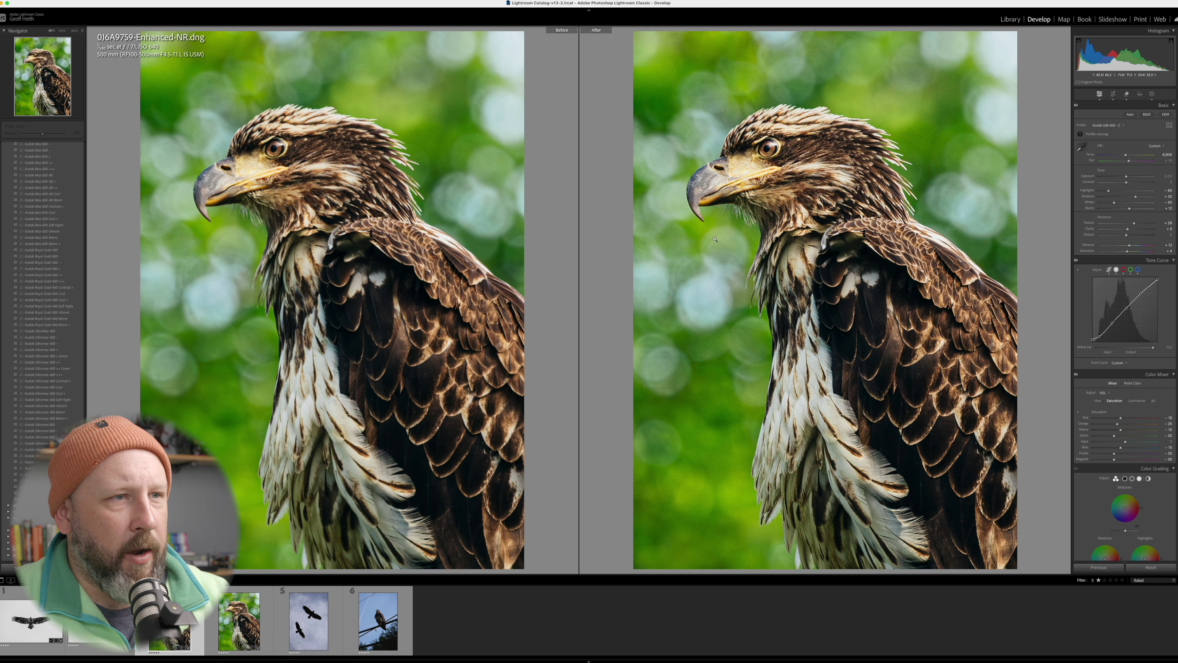
key("y")
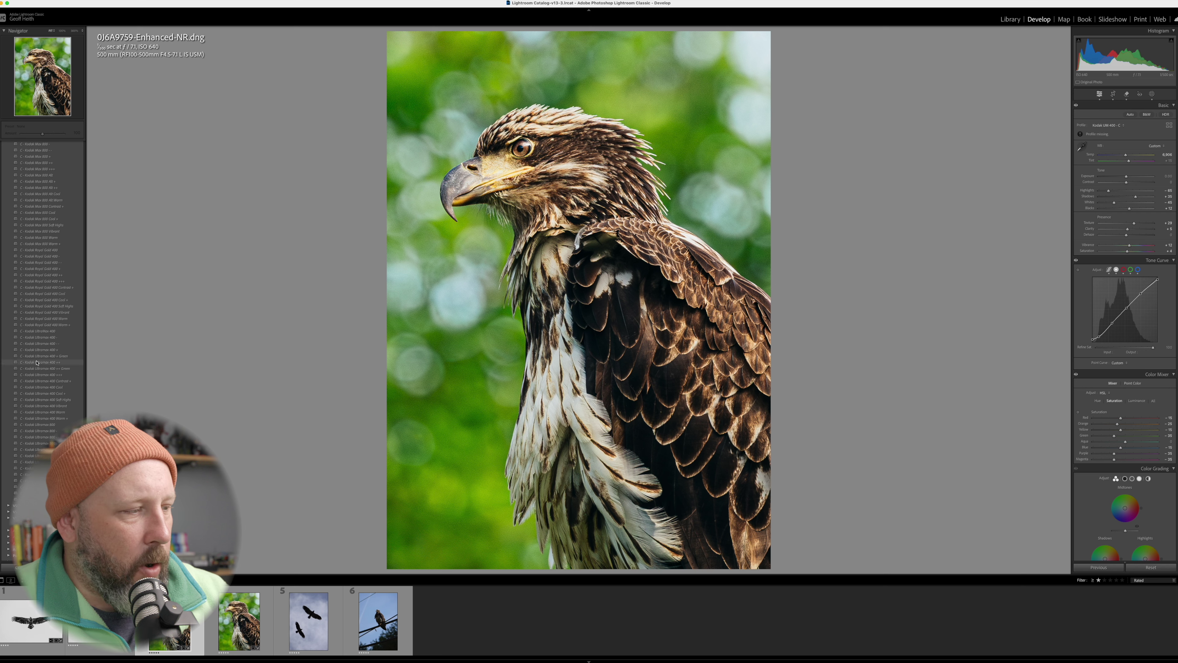
- Apply automatic tone settings to 0J6A9826.CR3, the photo of two flying eagles, and slightly raise its exposure
left_click(300, 618)
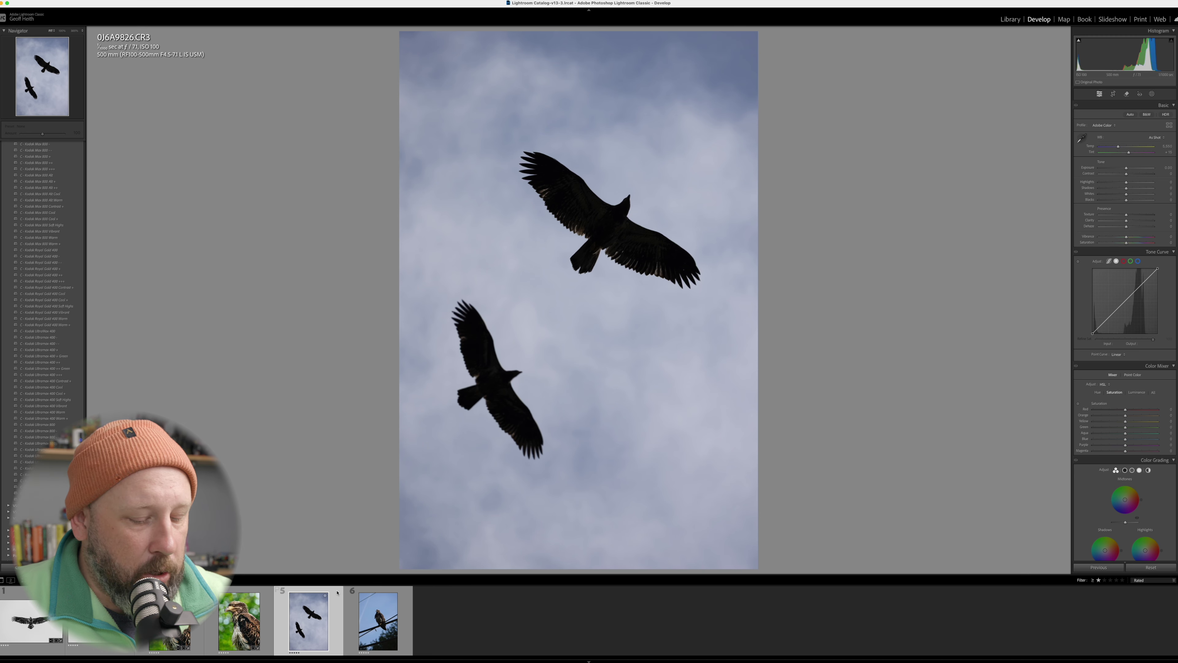
key("super+u")
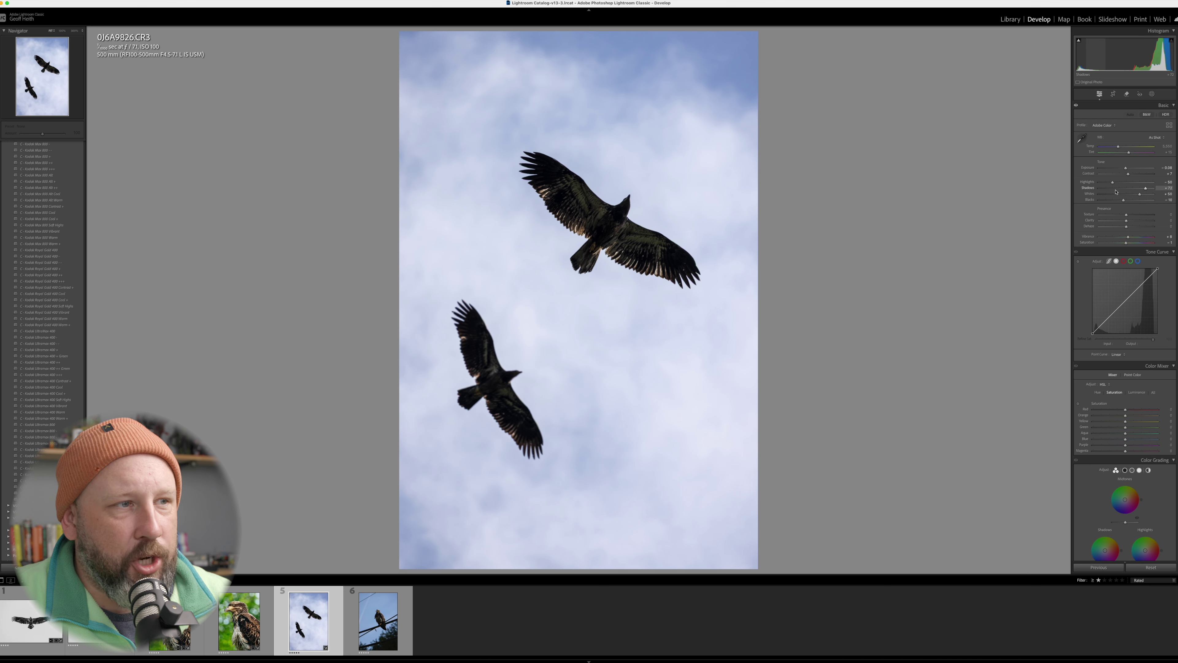
left_click_drag(1125, 170, 1125, 169)
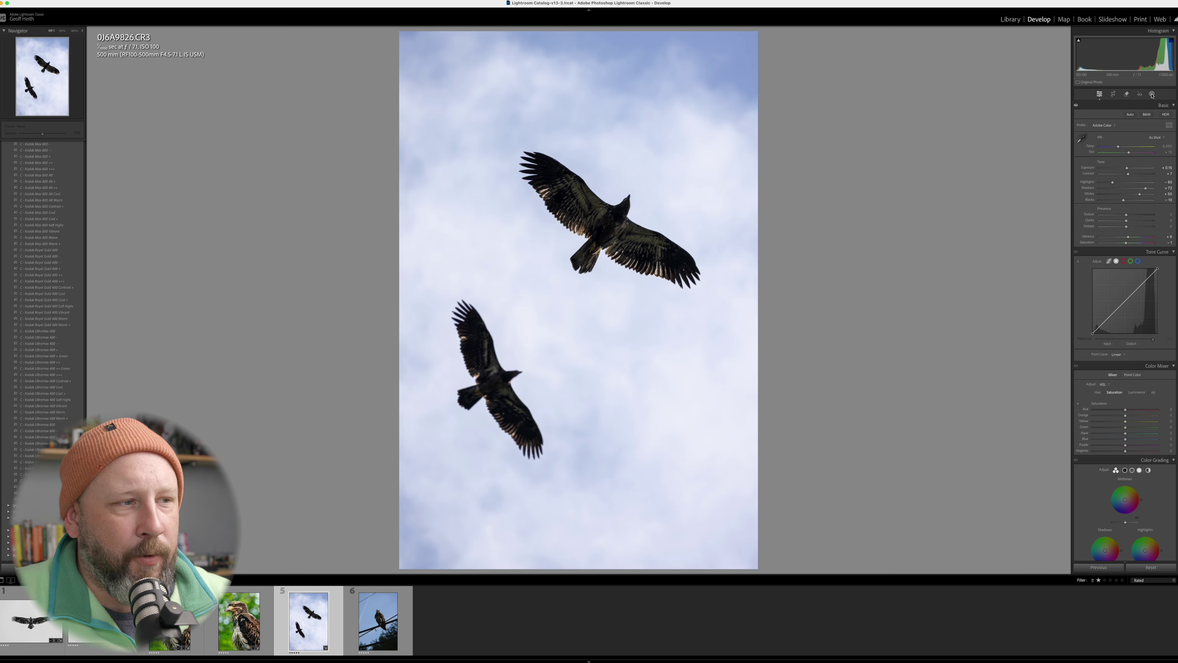
- Warm the white balance of the two-eagle photo and apply a strong vignette preset
scroll(27, 455, "down", 4)
scroll(27, 454, "down", 4)
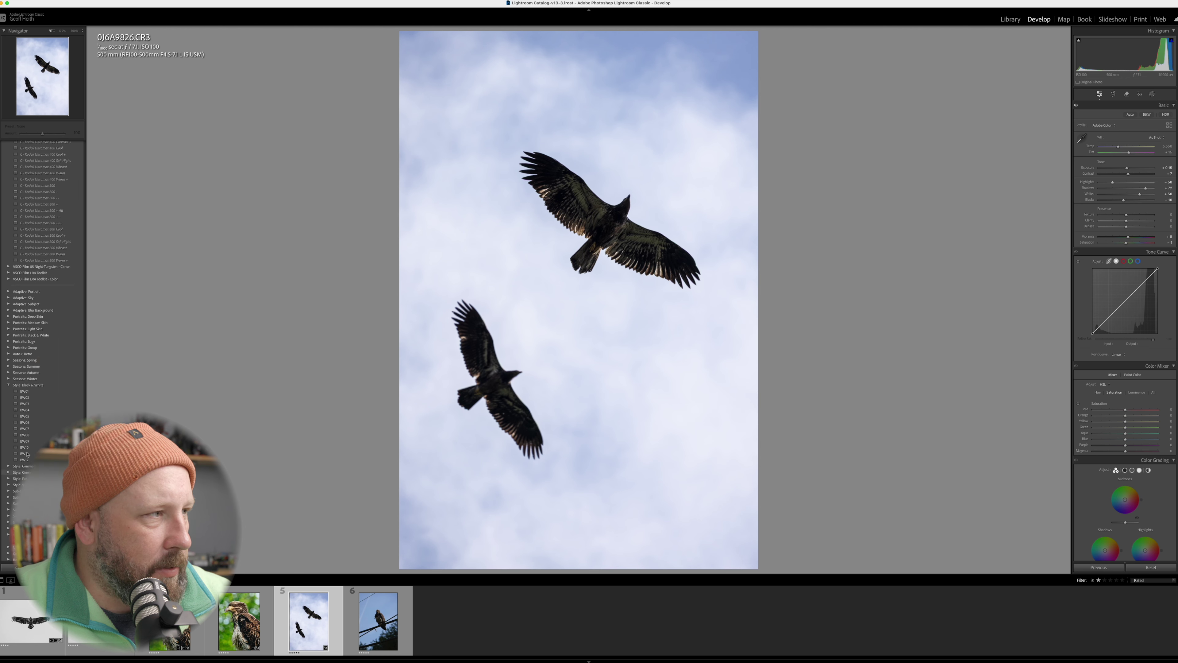
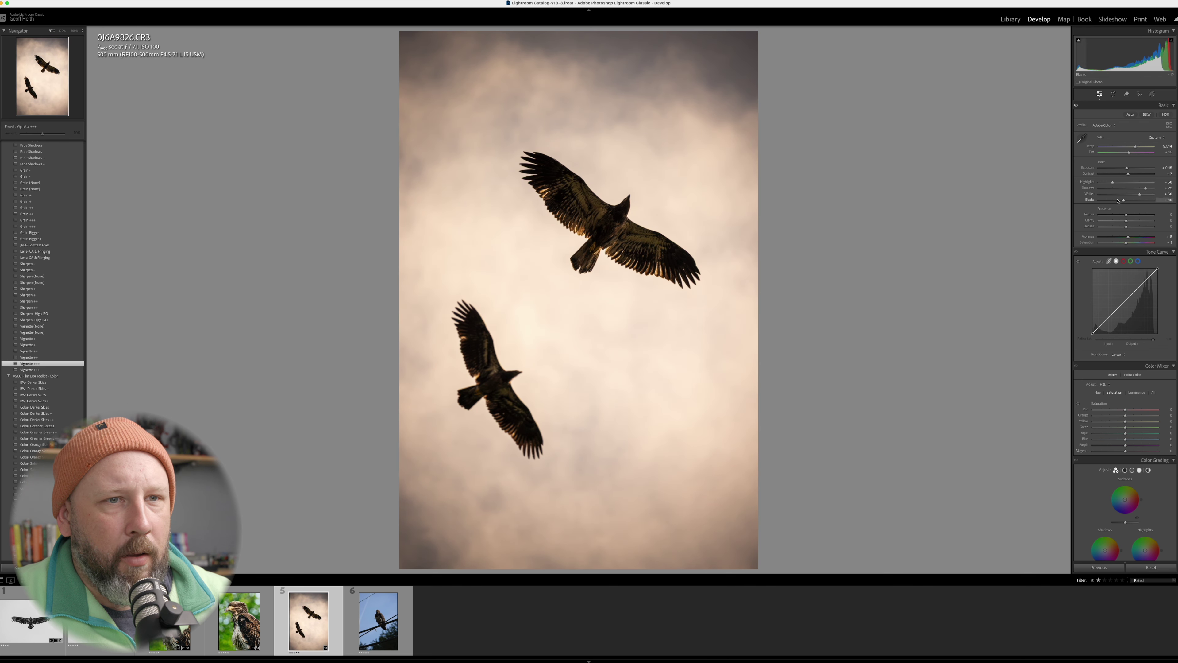
- Boost the two-eagle photo's texture, clarity, vibrance and saturation, and lift its shadows while slightly lowering the whites
left_click(602, 218)
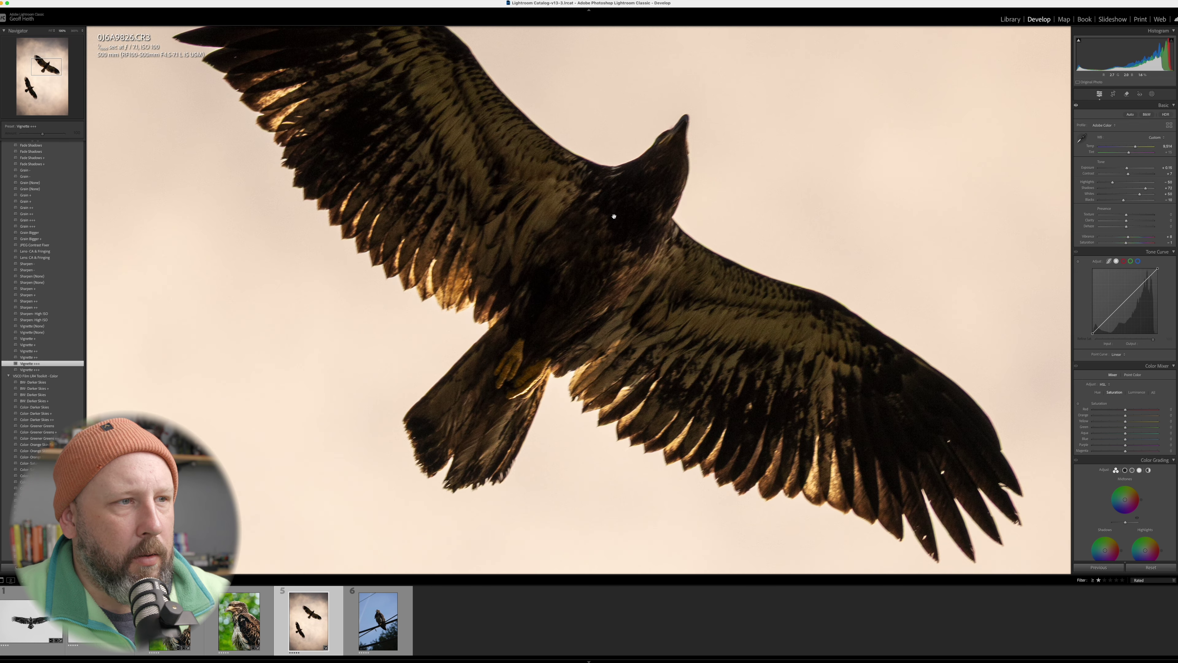
left_click(615, 216)
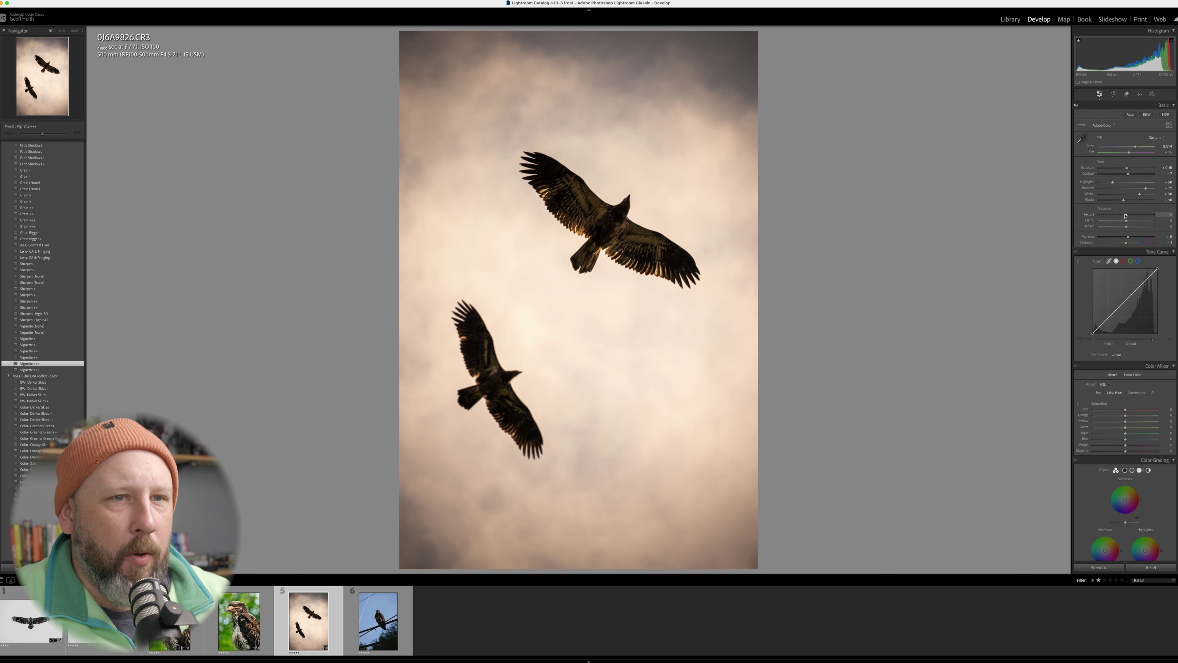
left_click_drag(1126, 216, 1127, 242)
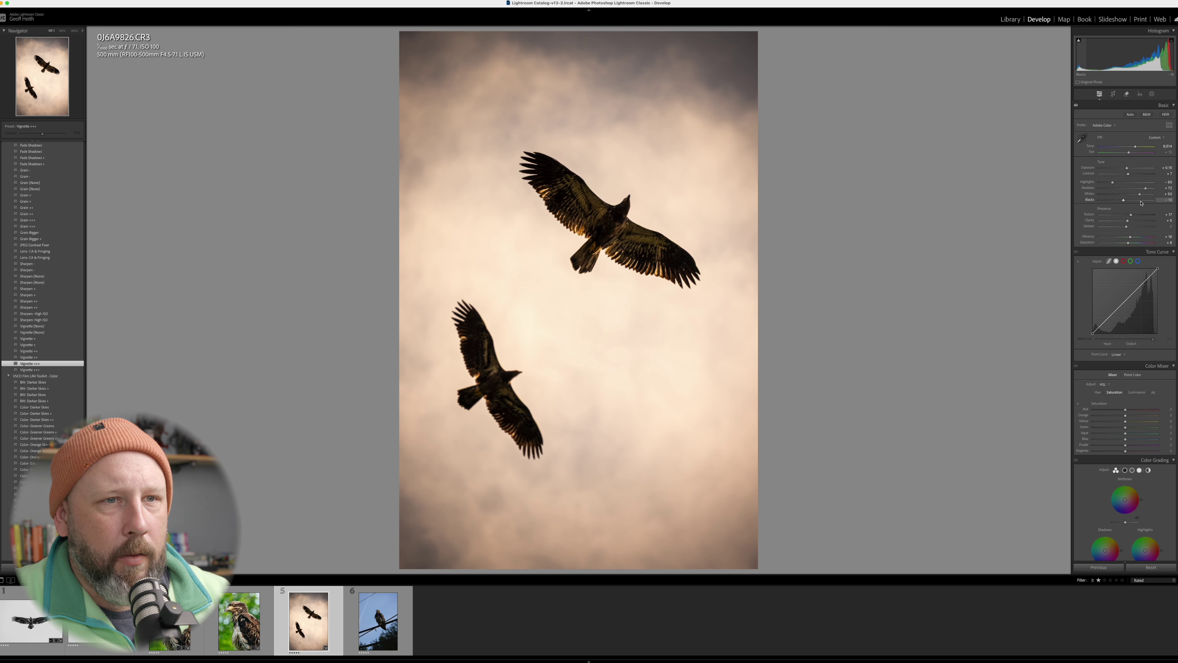
left_click_drag(1140, 193, 1152, 185)
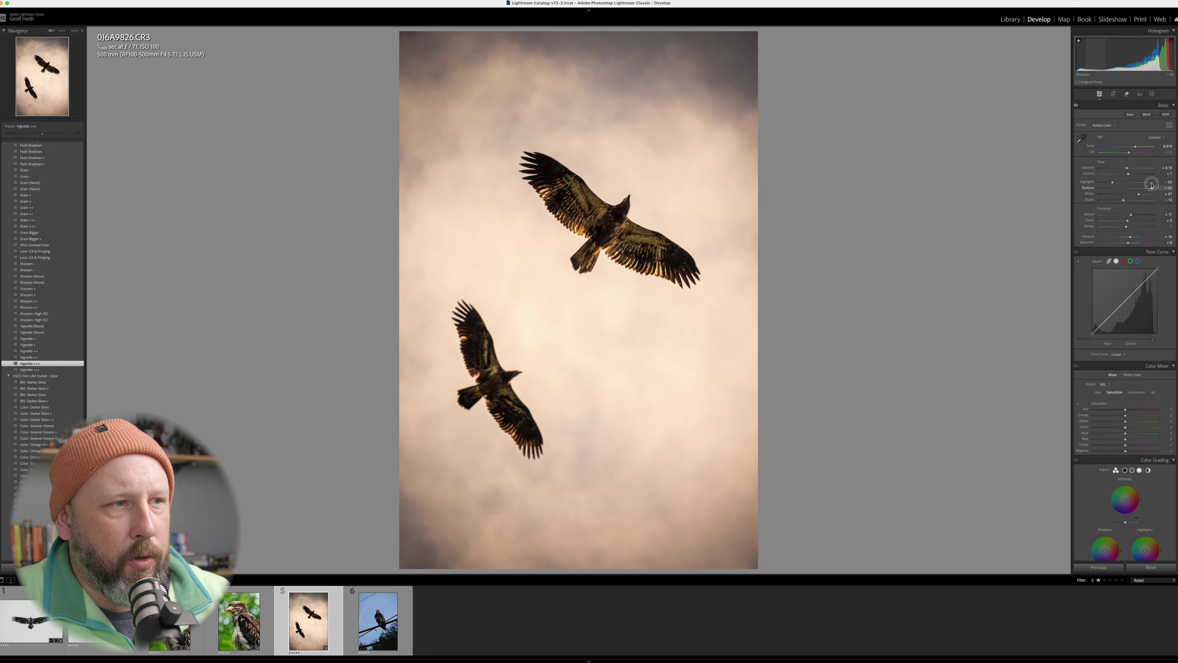
left_click_drag(1151, 185, 1151, 185)
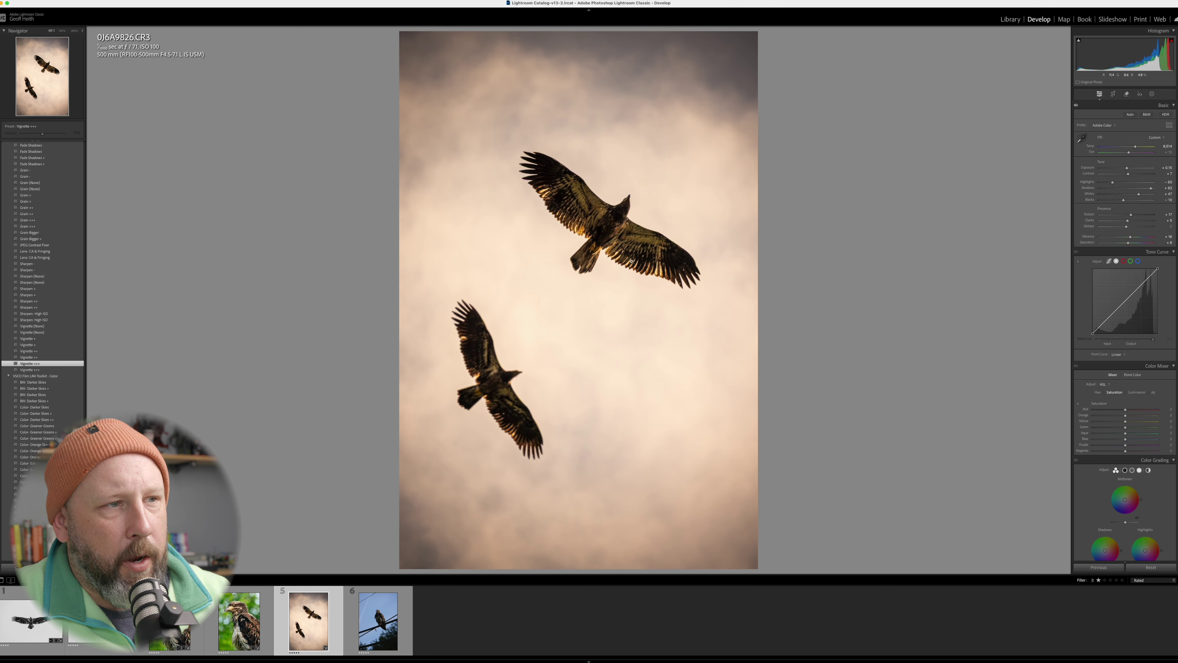
- Increase the sharpening on 0J6A9826.CR3 and apply AI Denoise, saving the enhanced result as a new DNG
scroll(1134, 328, "down", 10)
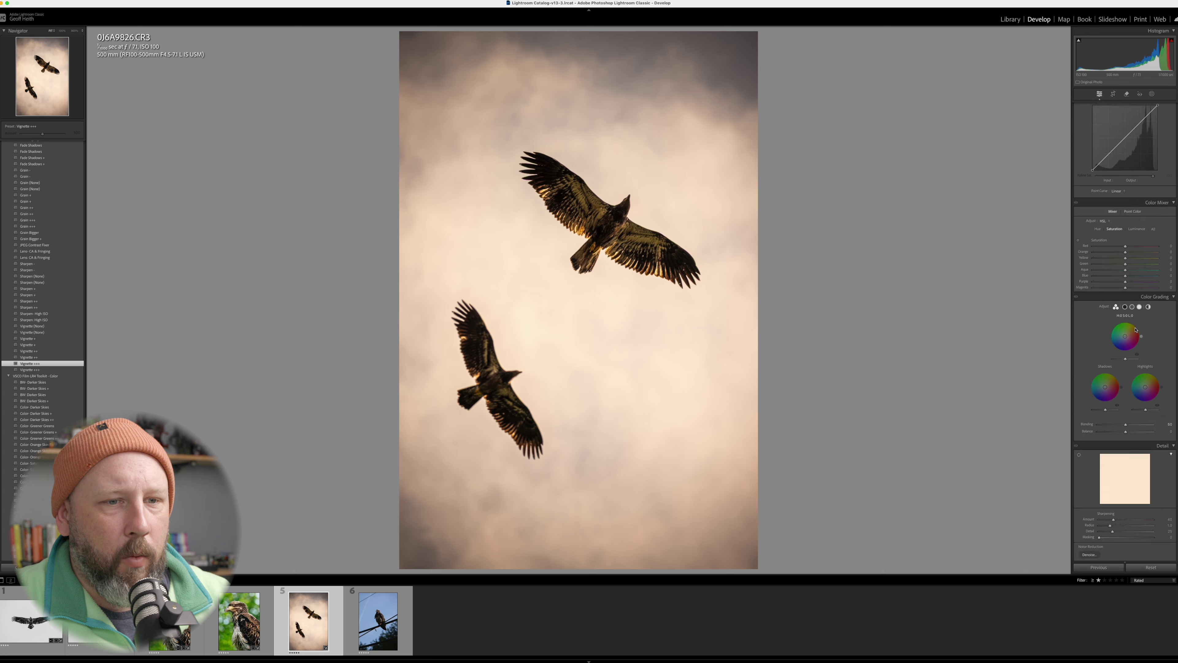
scroll(1131, 367, "down", 1)
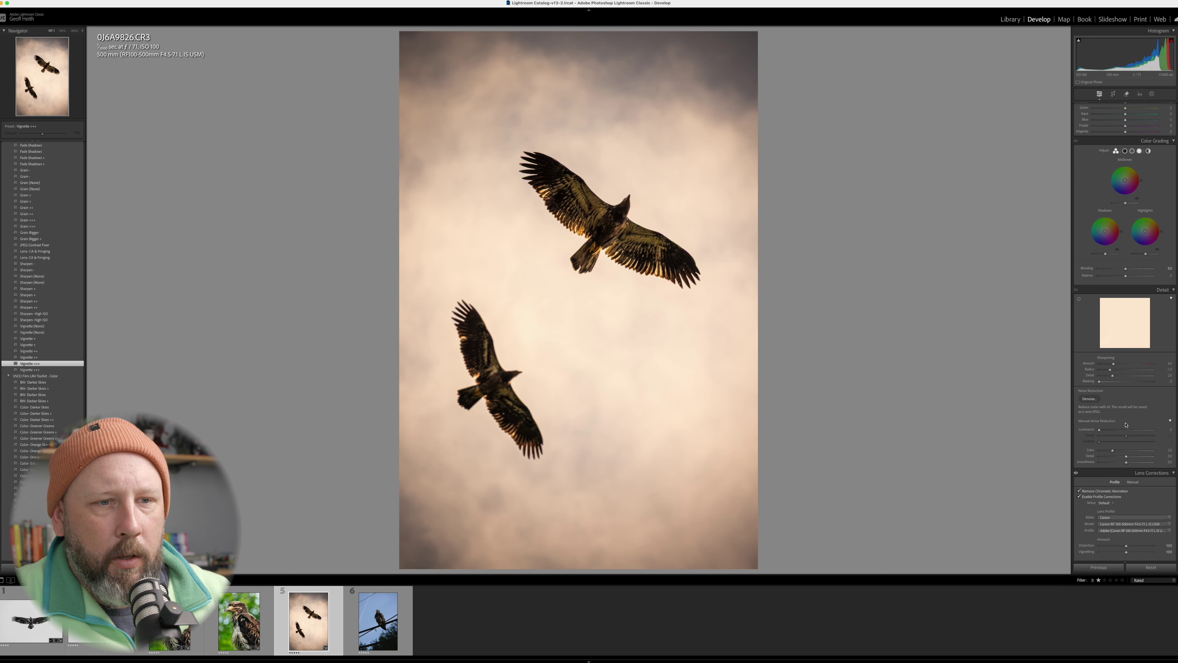
left_click(461, 185)
left_click(456, 189)
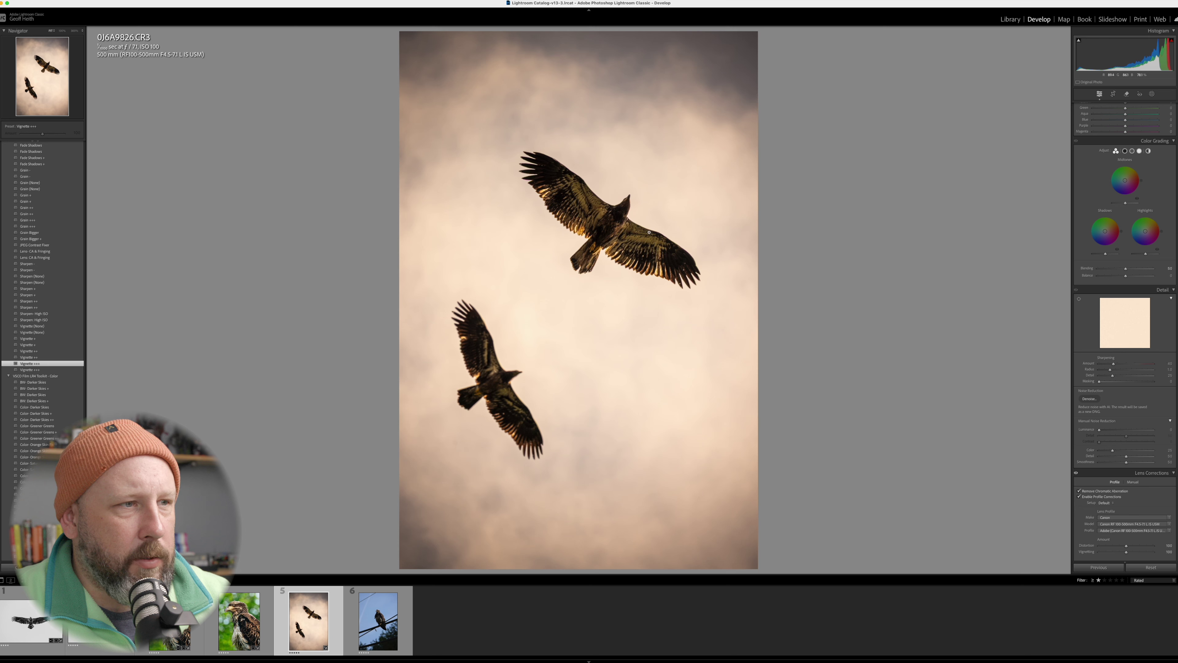
left_click_drag(1113, 363, 1123, 364)
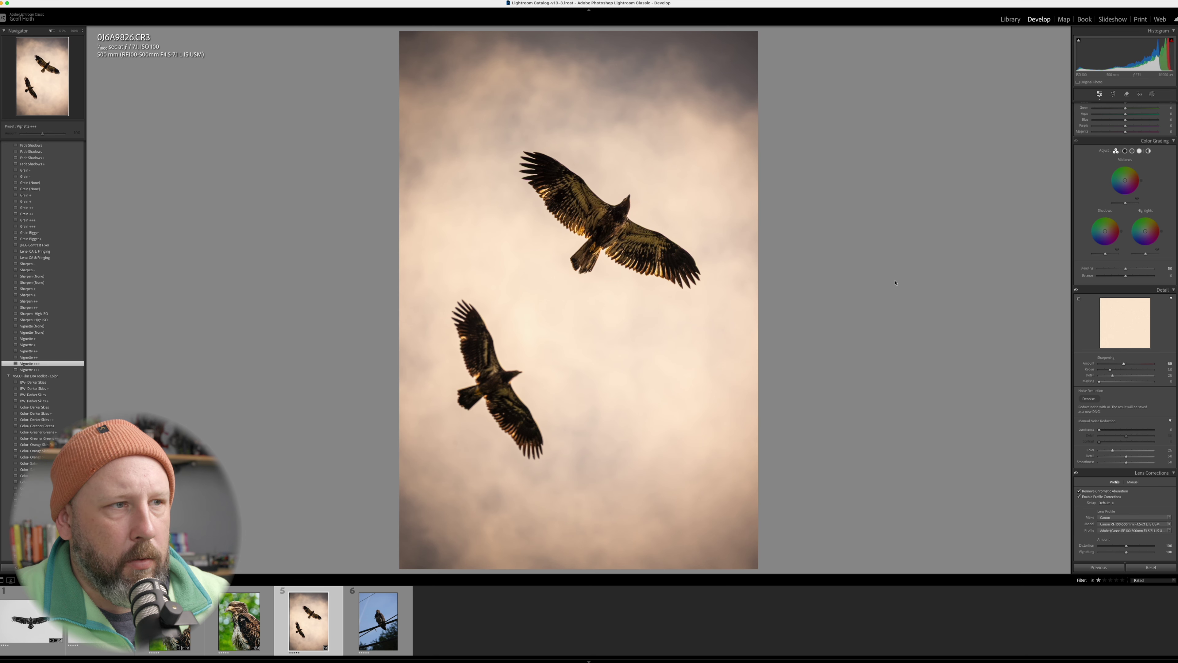
left_click(613, 216)
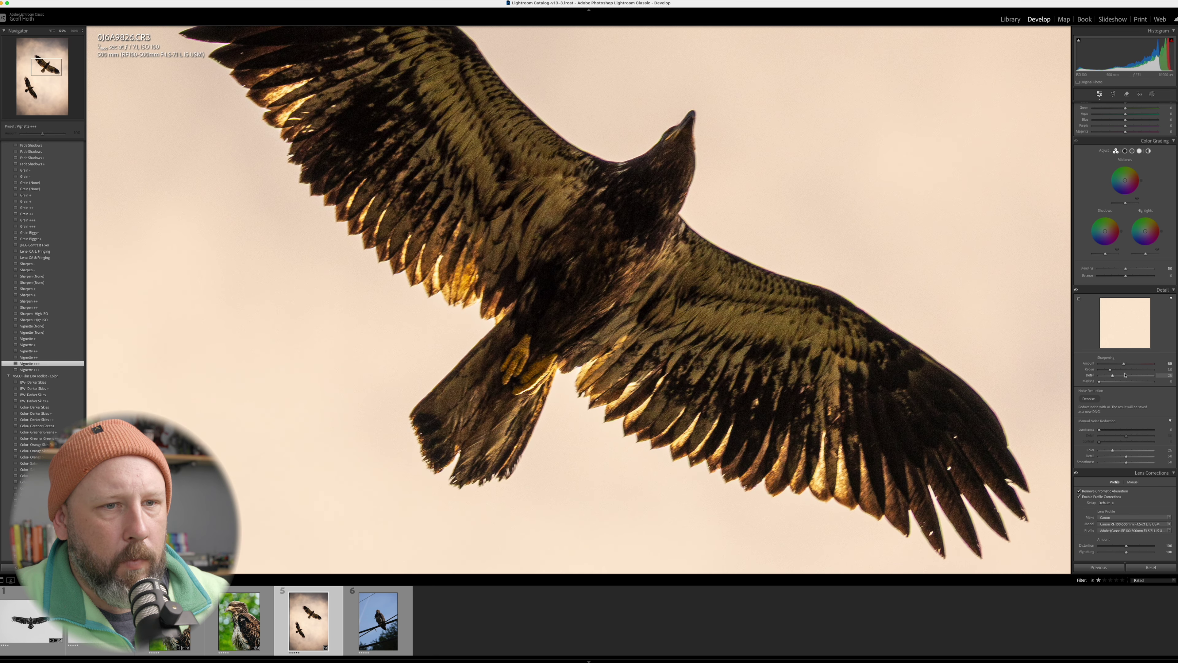
left_click_drag(1123, 364, 1120, 364)
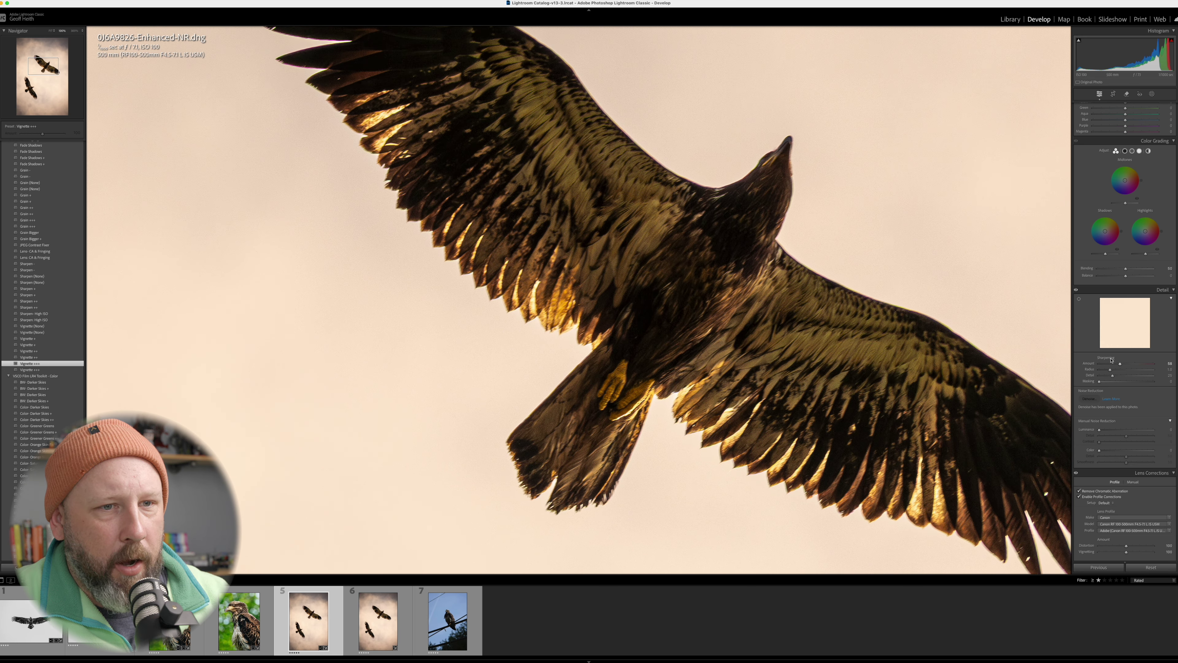
- Reduce the sharpening amount on the denoised 0J6A9826-Enhanced-NR.dng and return to the full view
left_click_drag(1120, 364, 1117, 365)
left_click(542, 330)
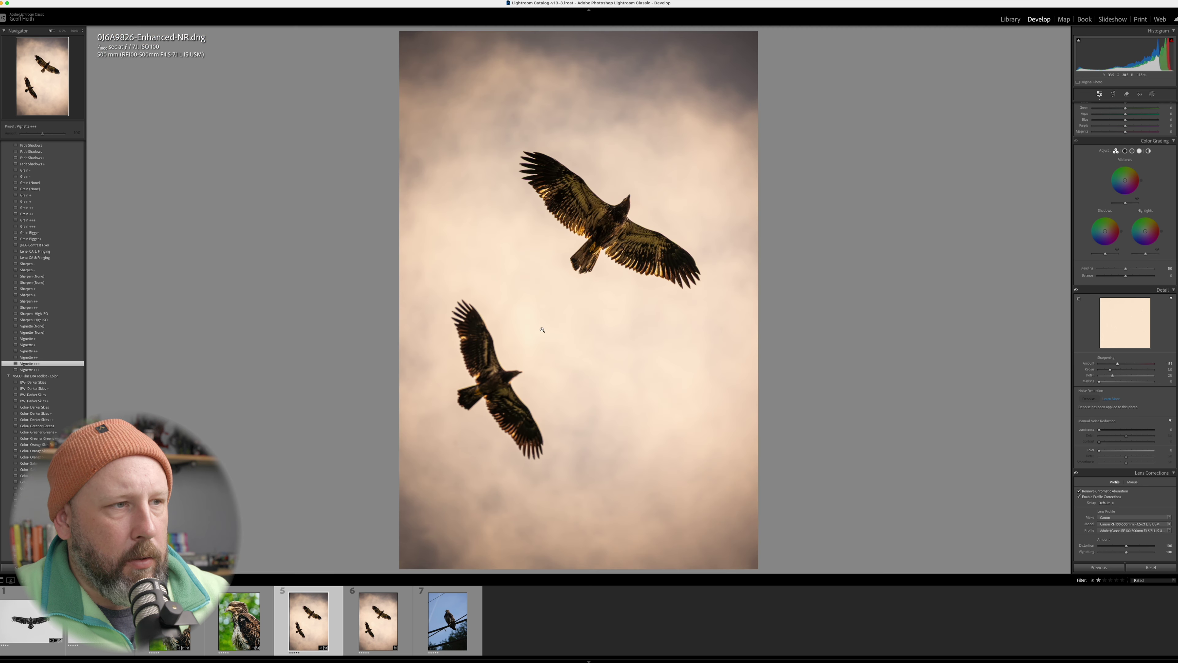
- Compare the before and after versions of the edited two-eagle photo 0J6A9826.CR3, and return to the single view
left_click(372, 621)
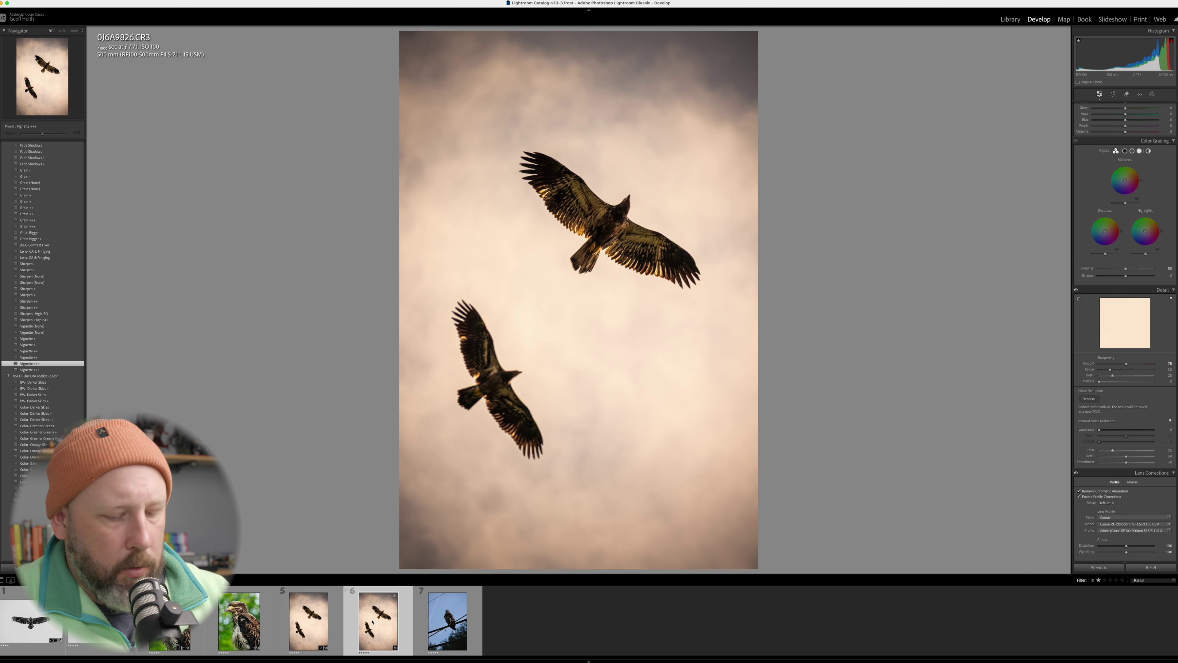
key("y")
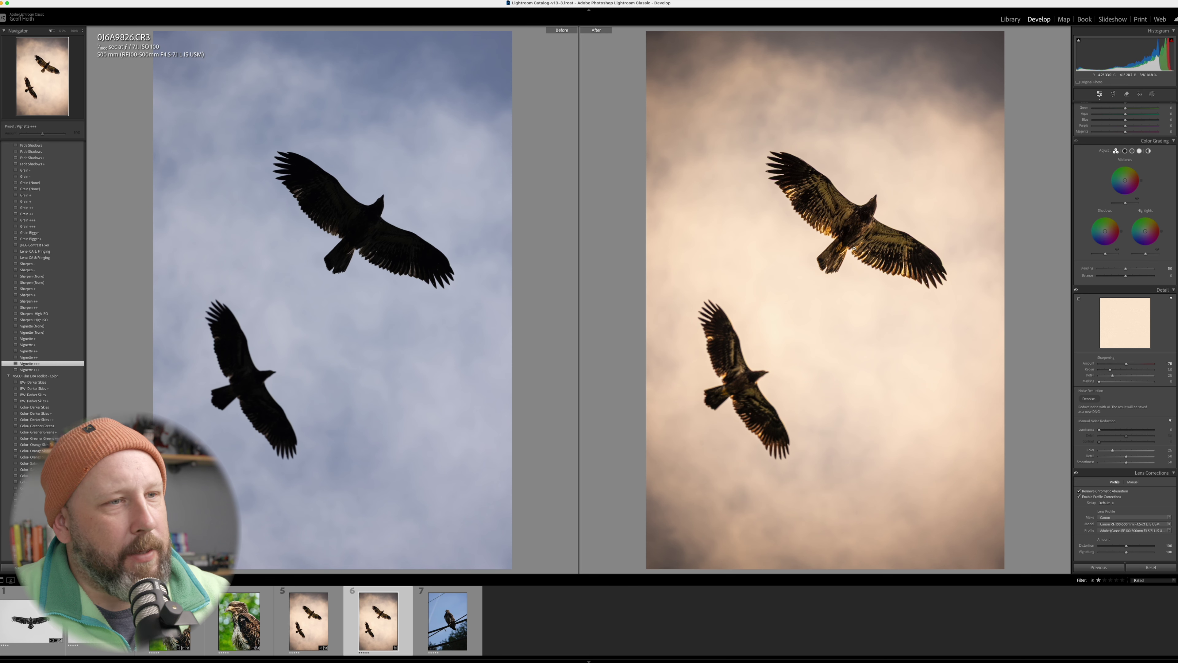
key("y")
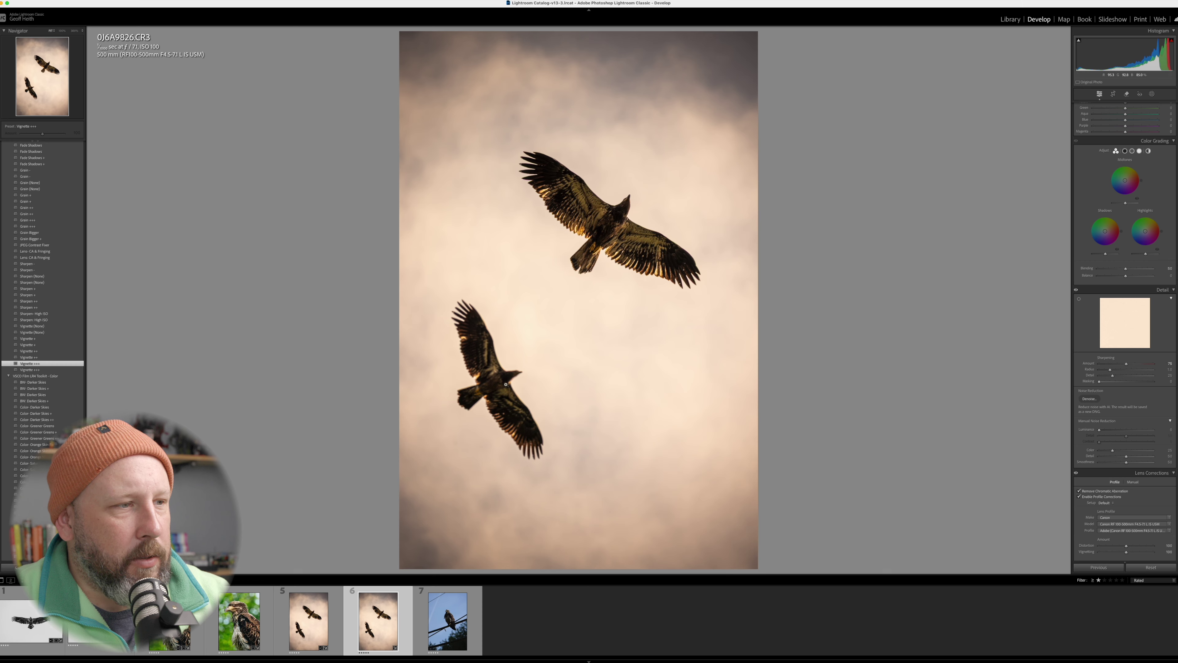
key("y")
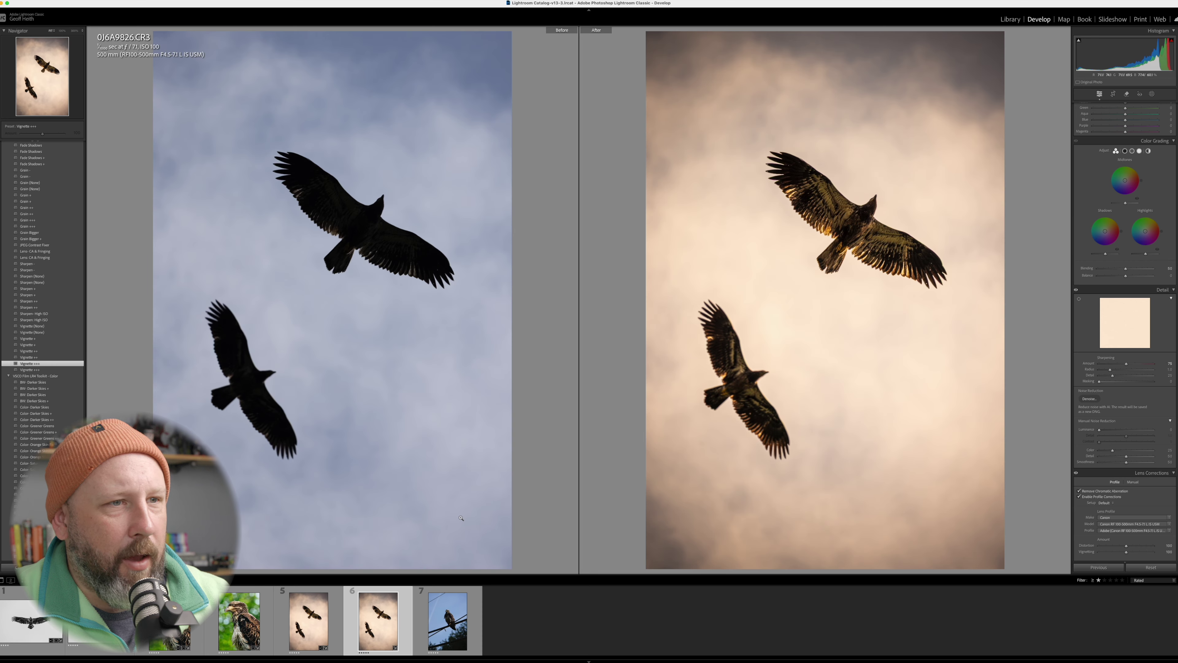
key("Left")
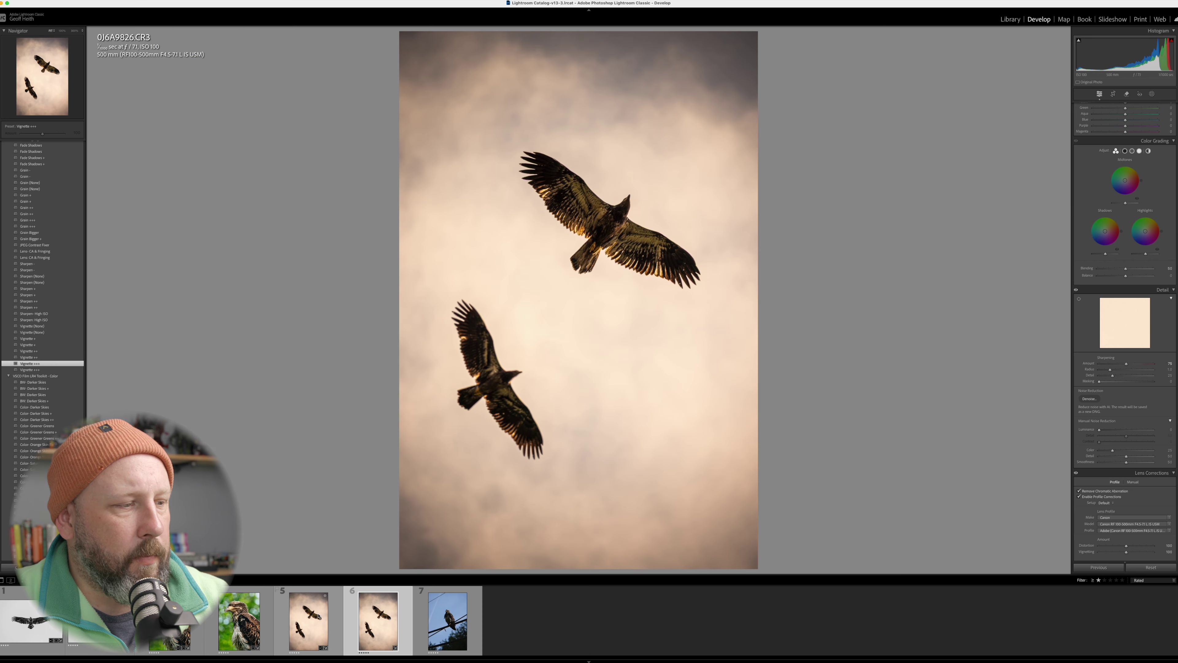
- Open 0J6A9851.CR3 and draw a tight custom-ratio portrait crop around the perched eagle's head and upper body
left_click(443, 624)
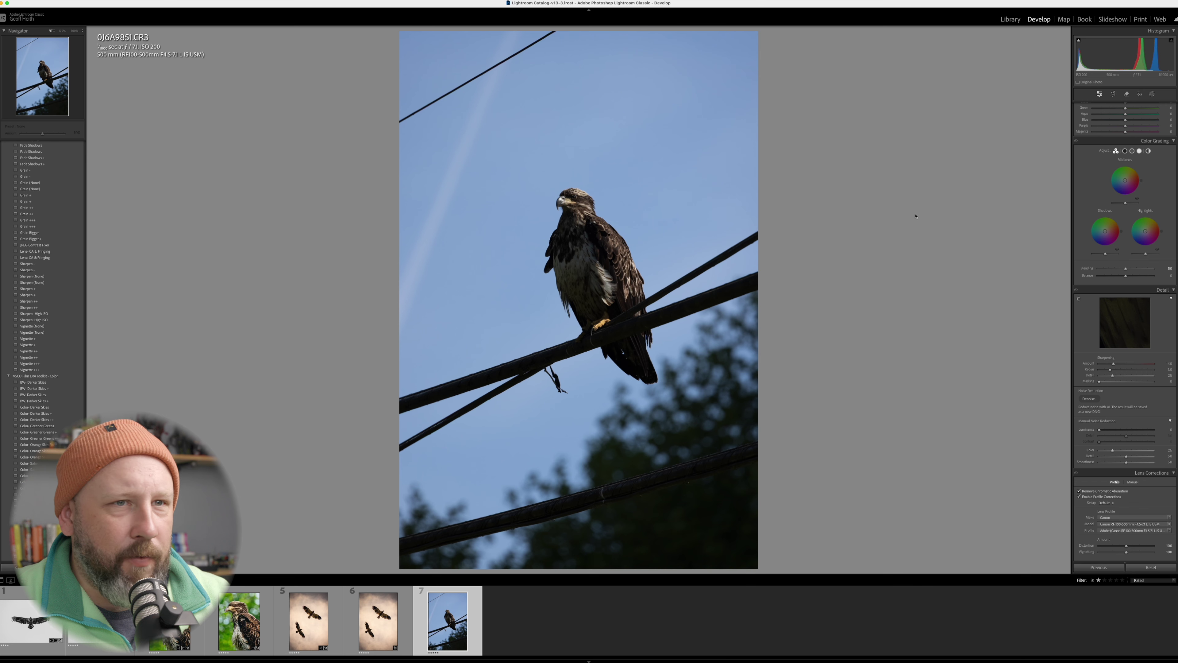
left_click(1113, 93)
left_click_drag(565, 566, 452, 356)
left_click_drag(400, 300, 455, 300)
left_click_drag(704, 301, 657, 302)
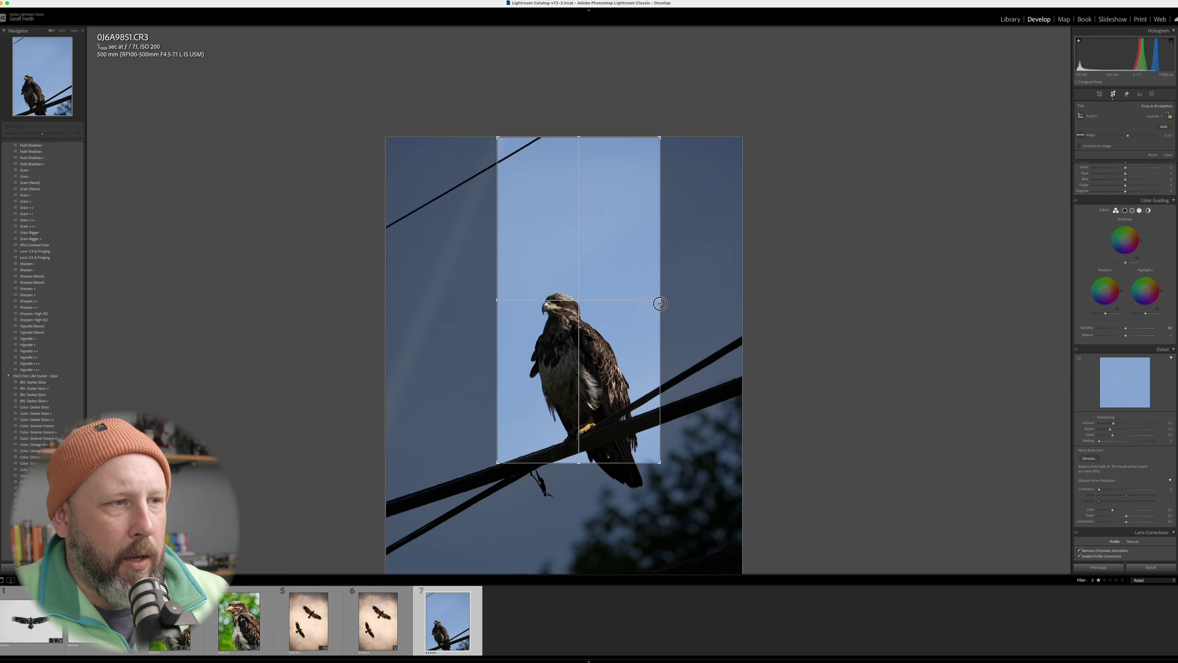
left_click_drag(578, 137, 585, 204)
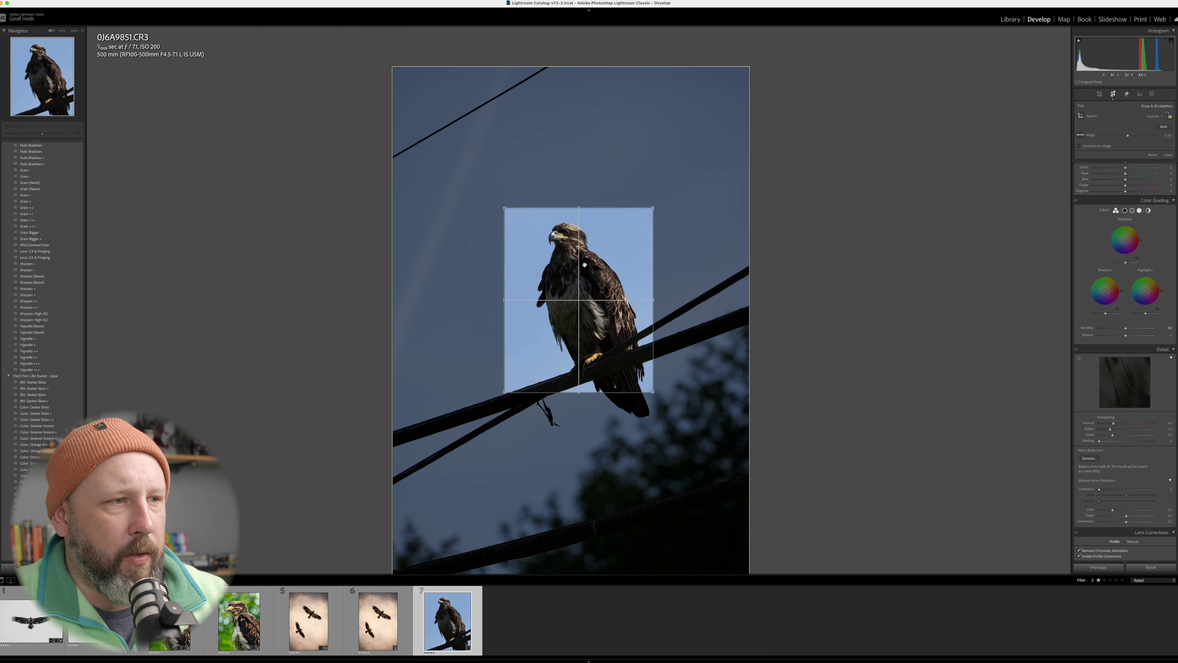
left_click_drag(584, 264, 597, 320)
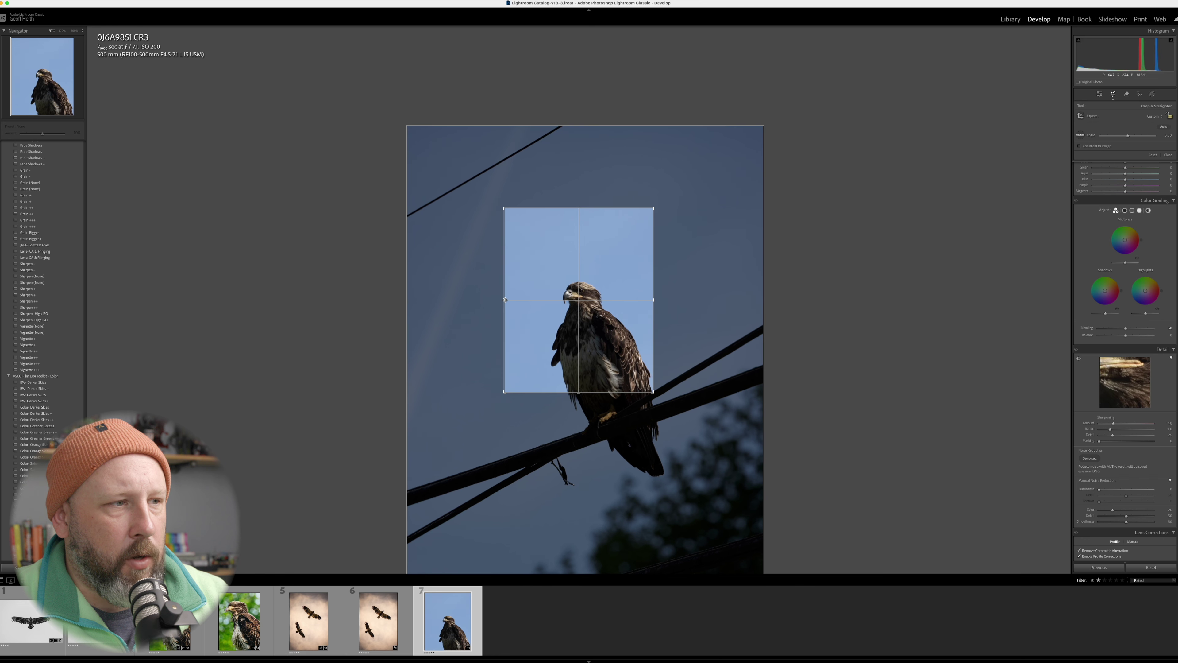
left_click_drag(504, 300, 523, 300)
left_click_drag(645, 300, 632, 300)
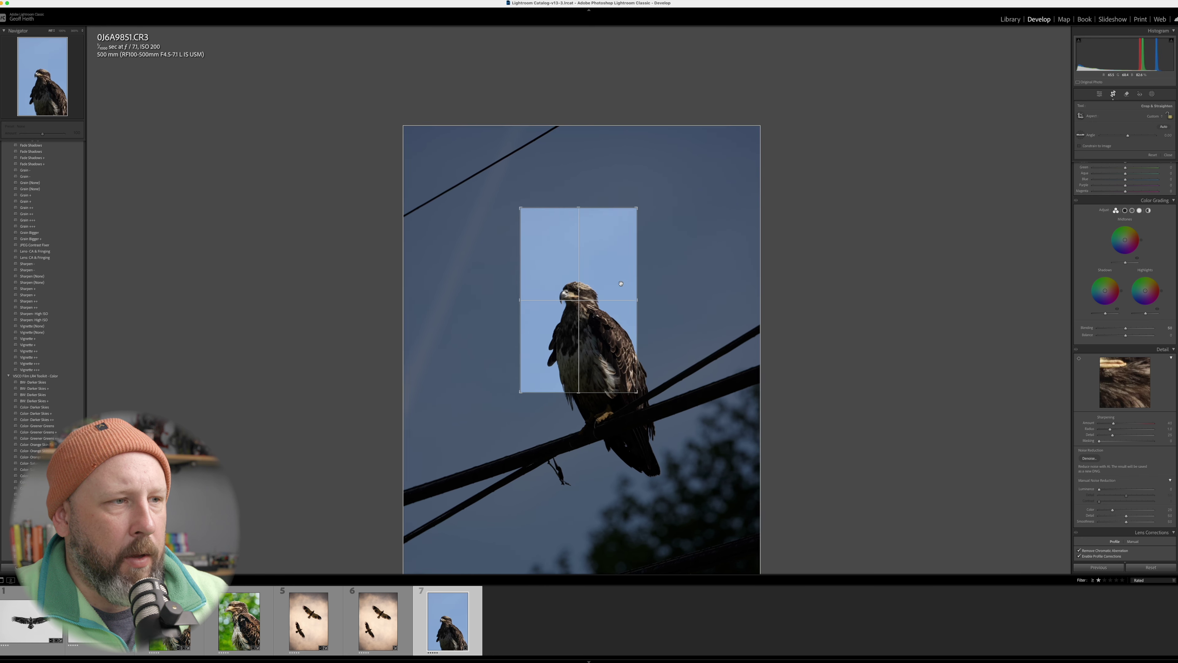
left_click_drag(579, 206, 578, 223)
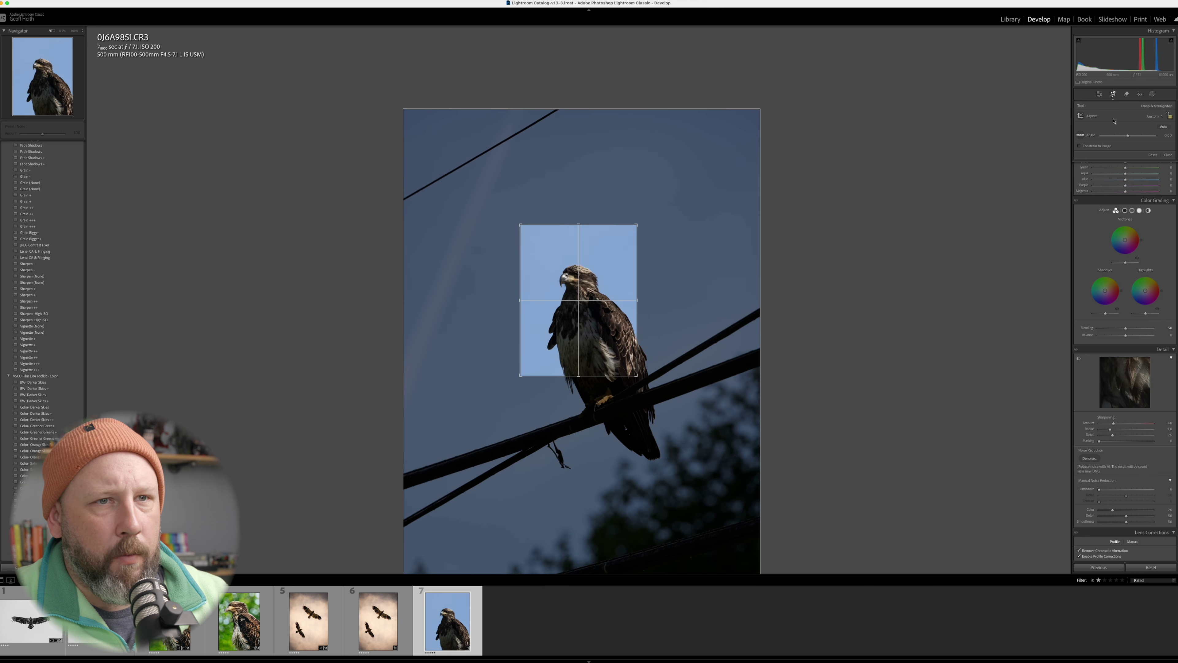
- Constrain the perched eagle's crop to the 5 x 7 aspect ratio, reposition the bird within it and apply the crop
left_click(1154, 116)
left_click(1140, 146)
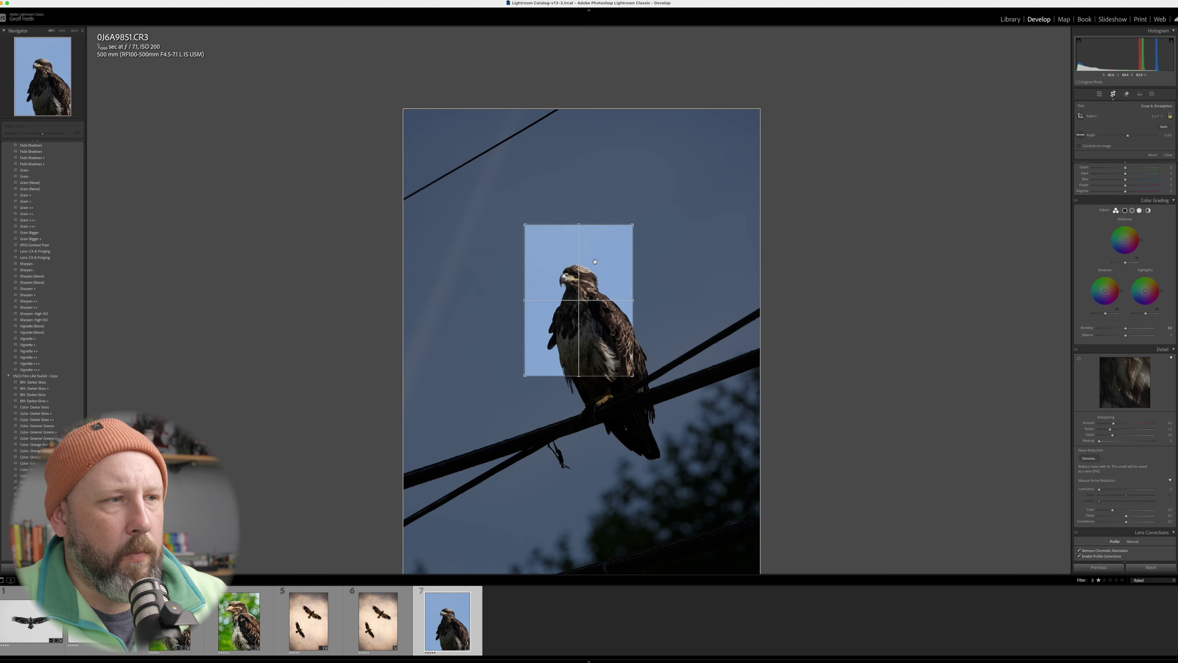
left_click_drag(583, 279, 580, 285)
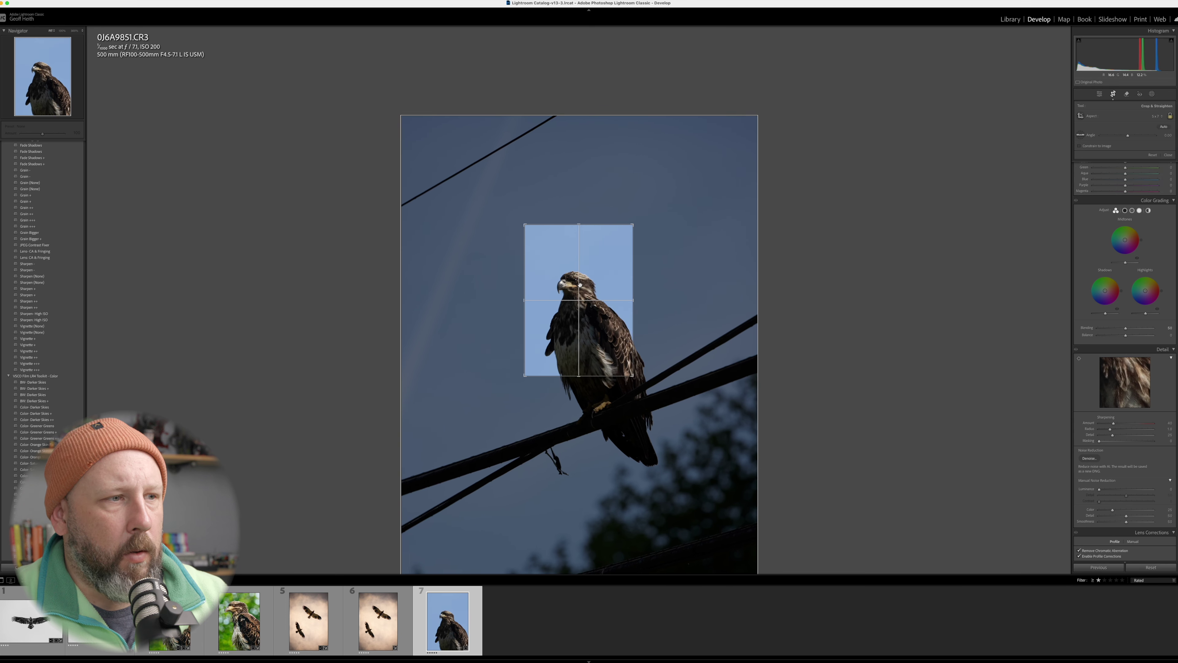
key("Return")
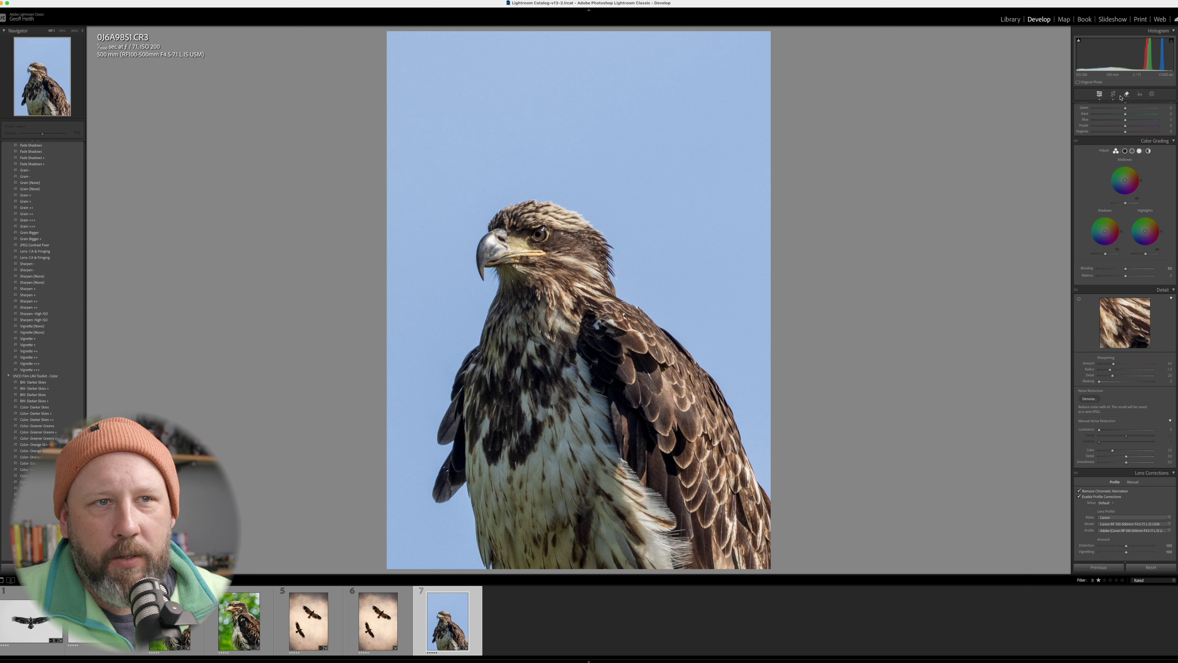
- Mask the background of 0J6A9851.CR3 and try brightening the sky by raising the mask's exposure, then bring the exposure back down
left_click(1152, 94)
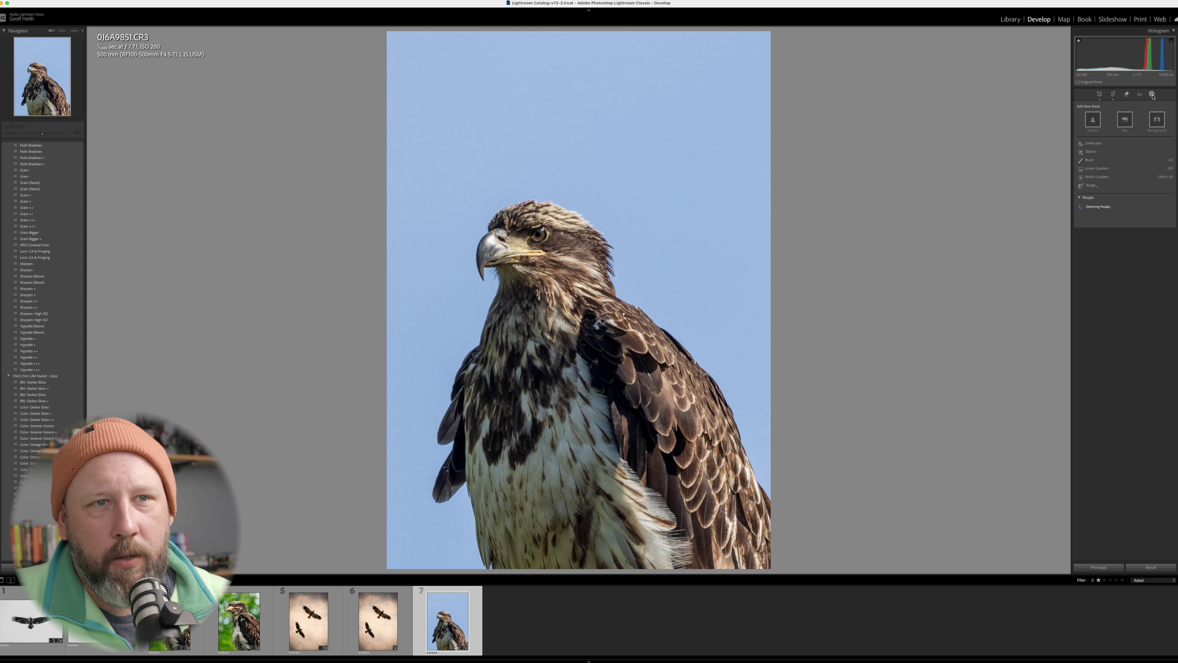
left_click(1156, 119)
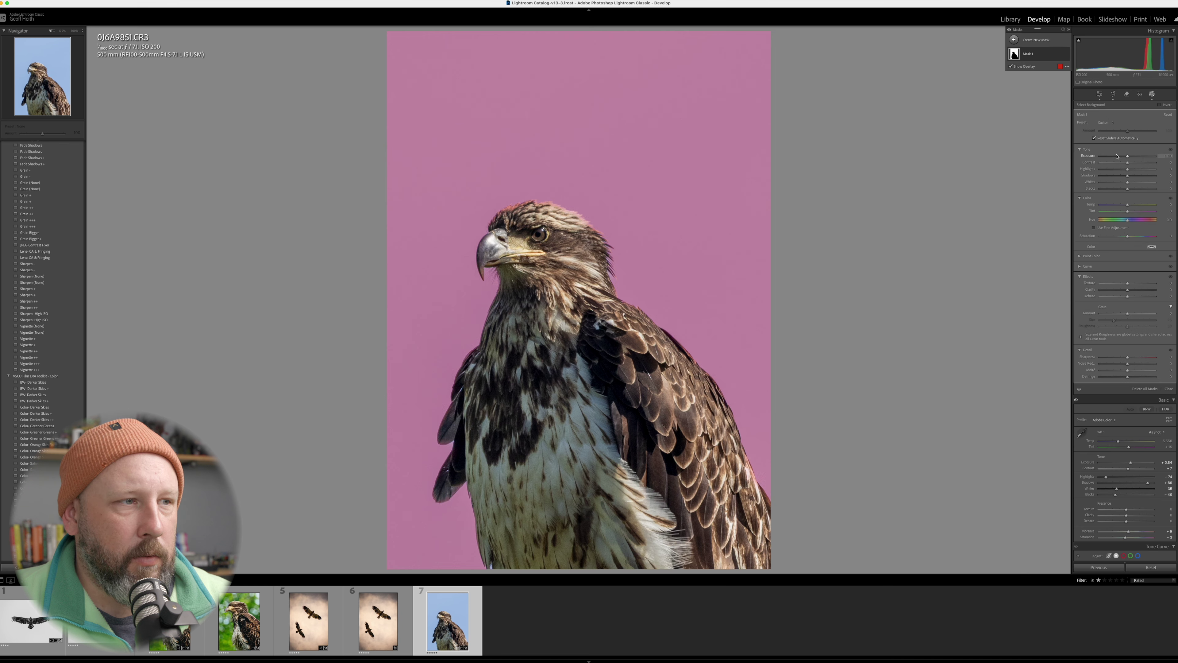
mouse_move(1128, 156)
left_mouse_down()
mouse_move(1090, 159)
mouse_move(1148, 158)
mouse_move(1137, 159)
left_mouse_up()
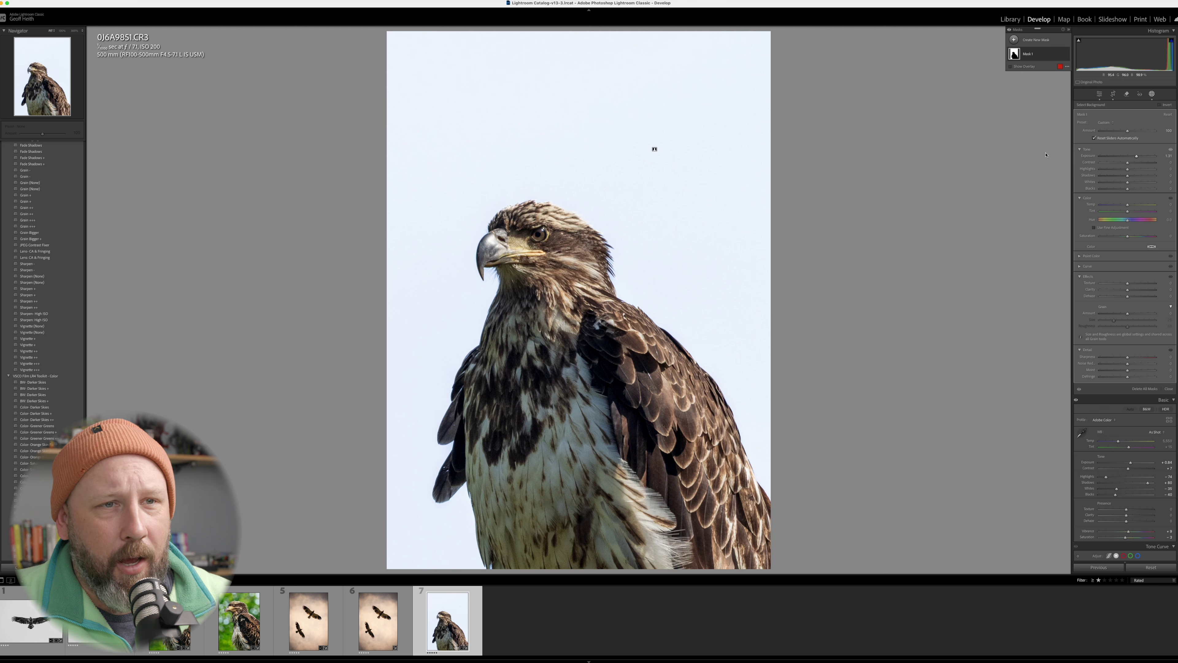
left_click_drag(1136, 156, 1128, 157)
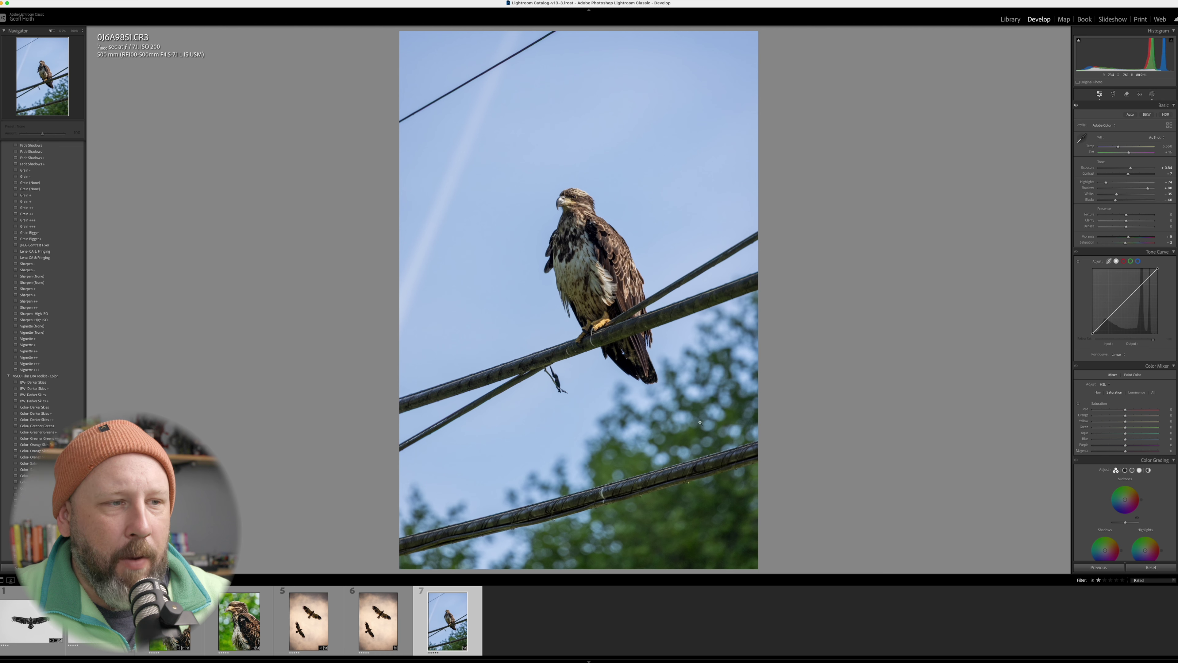
- Compare the perched eagle in 0J6A9759.CR3 with the one in 0J6A9851.CR3, examining the latter's head and feathers up close
left_click(239, 621)
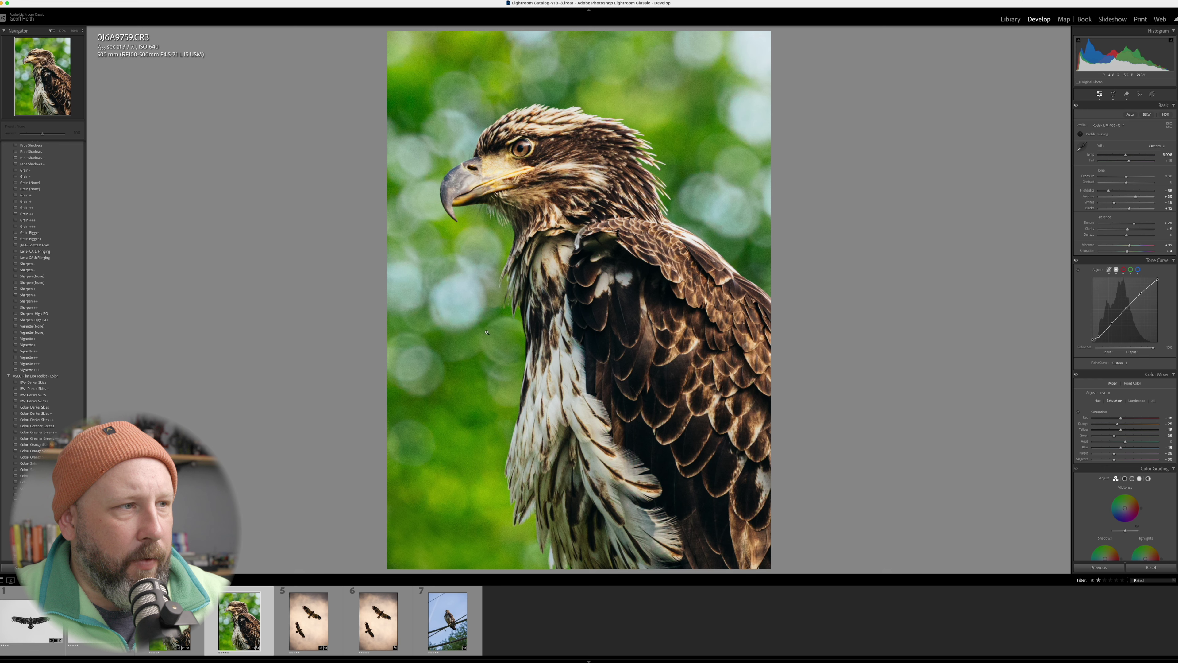
left_click(462, 636)
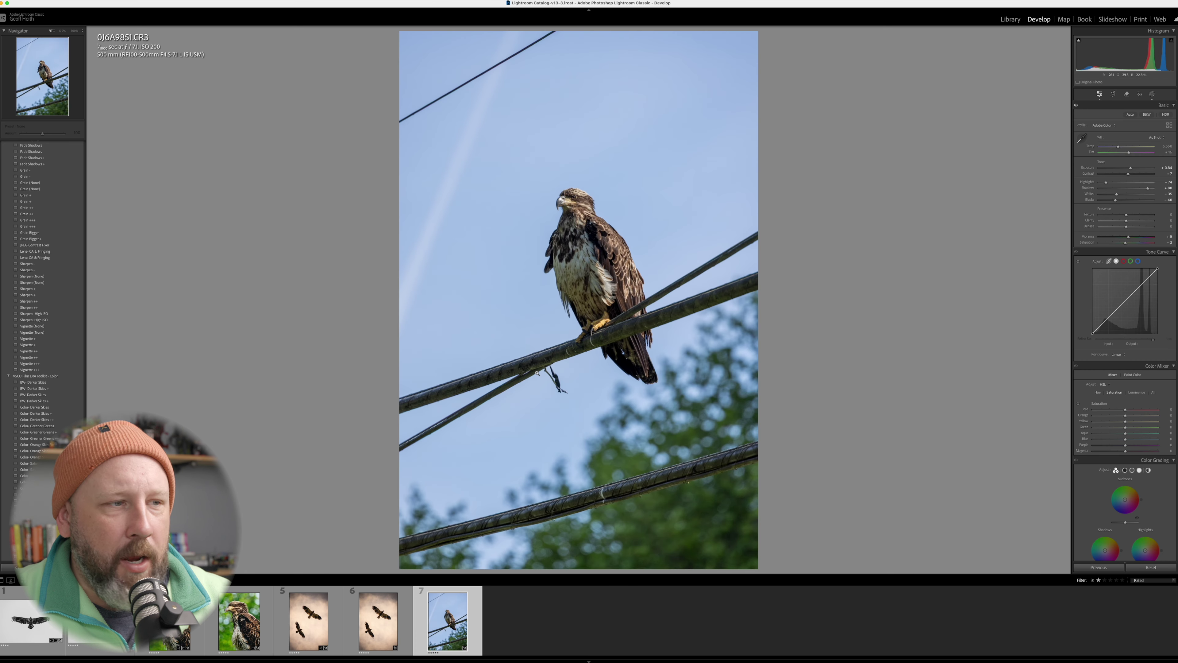
left_click(575, 213)
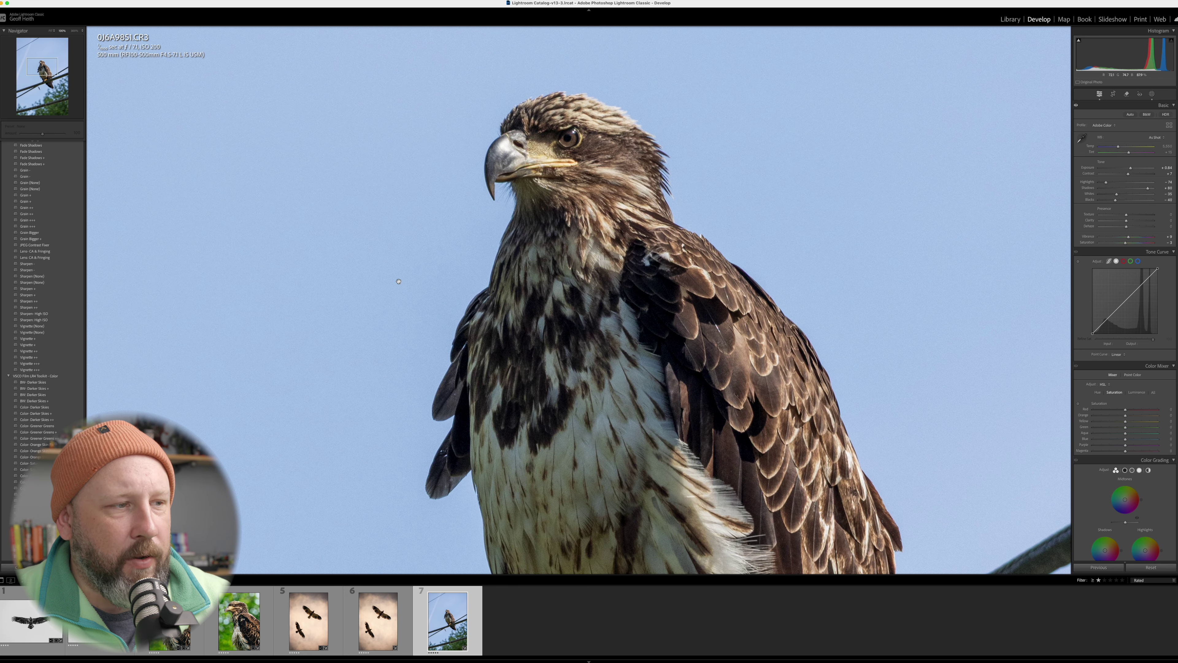
left_click(594, 272)
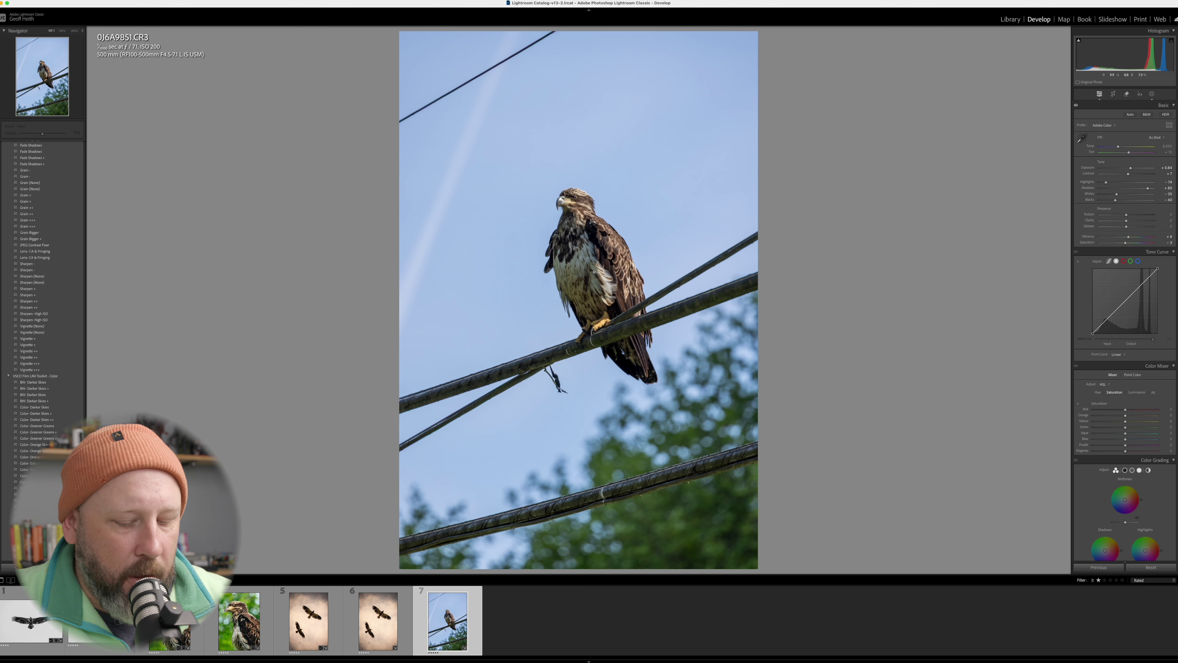
- Drop 0J6A9851.CR3 from the filtered selection and review the edited photos 0J6A9730.CR3, 0J6A9759.CR3 and 0J6A9826.CR3
key("Left")
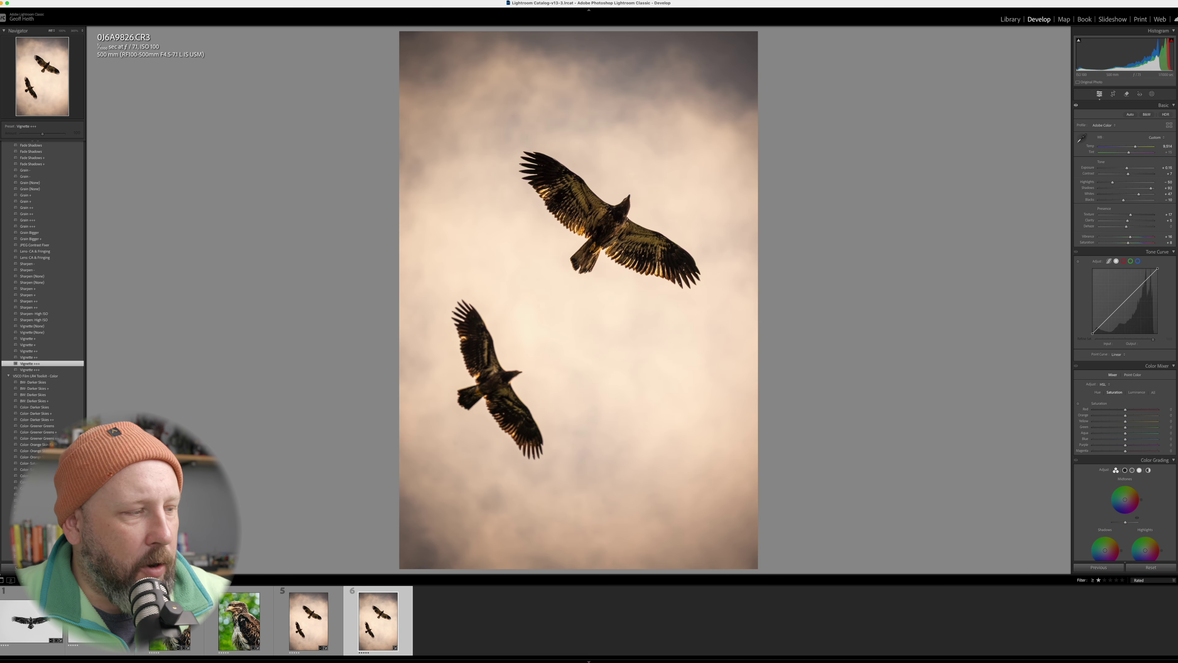
left_click(123, 624)
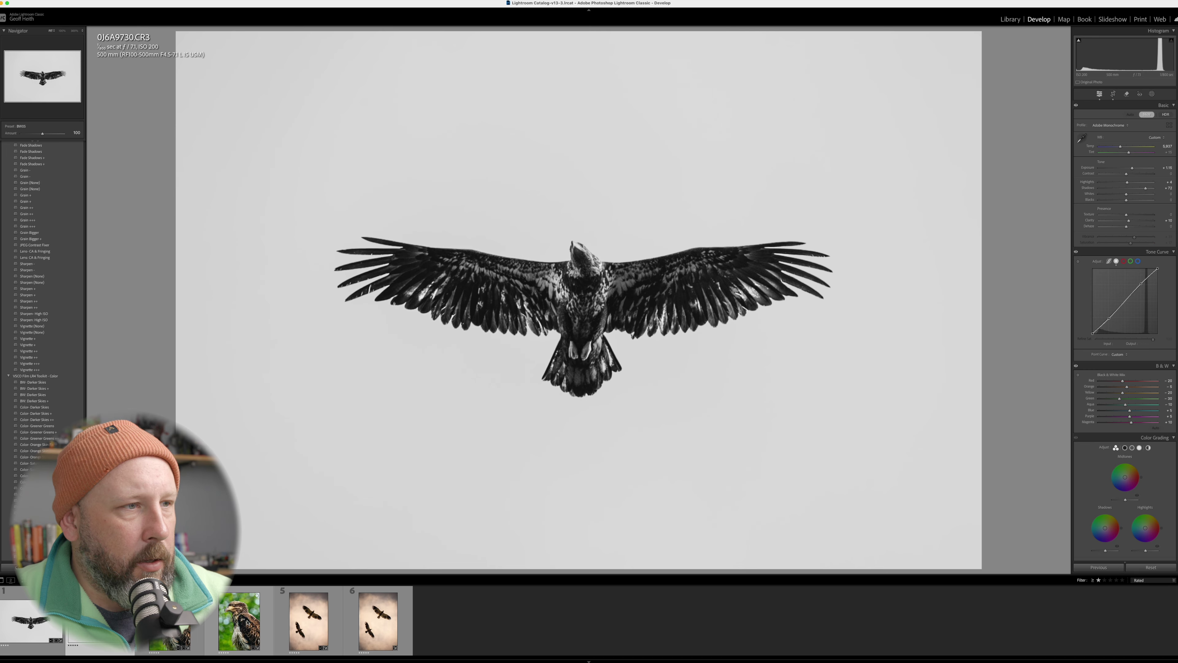
left_click(260, 622)
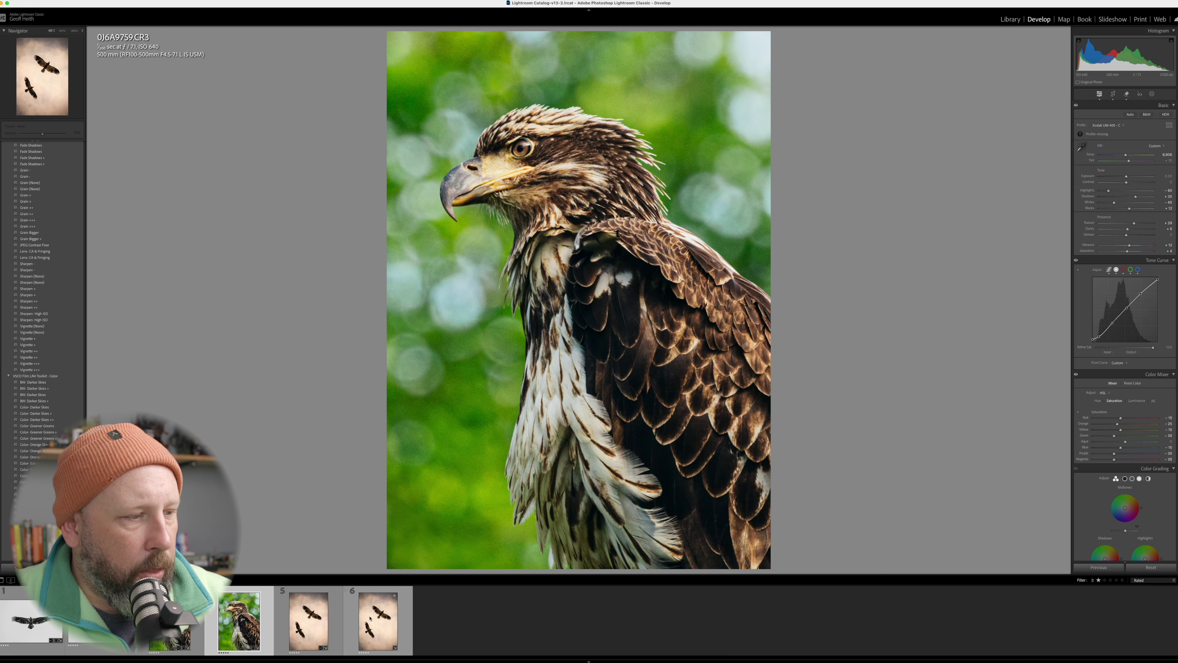
left_click(370, 619)
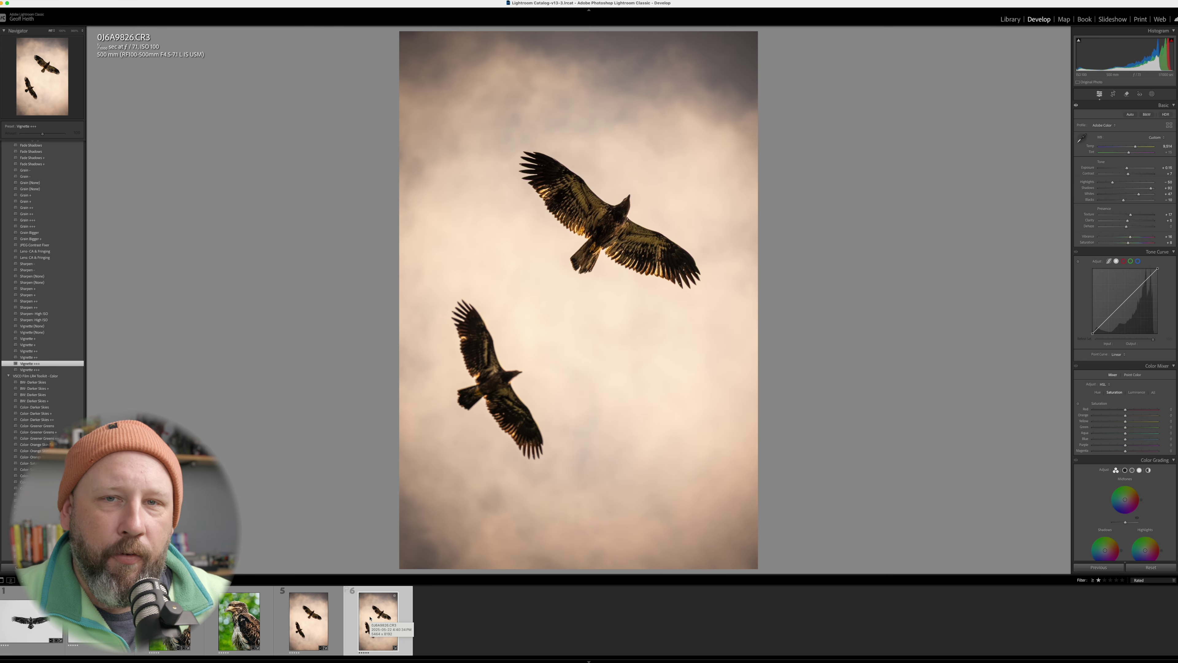